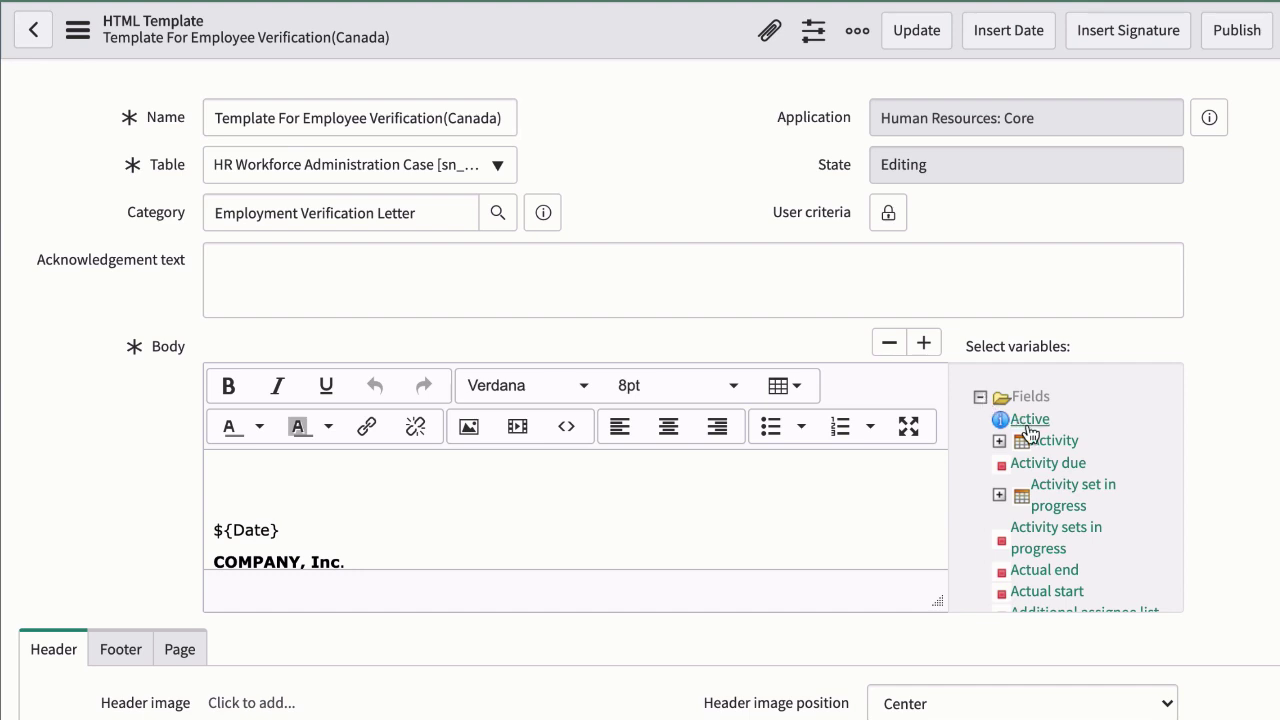
- Review the HR profile variables used in the body of the Canada employee verification template
{"action": "scroll", "coordinate": [896, 526], "scroll_direction": "down", "scroll_amount": 3}
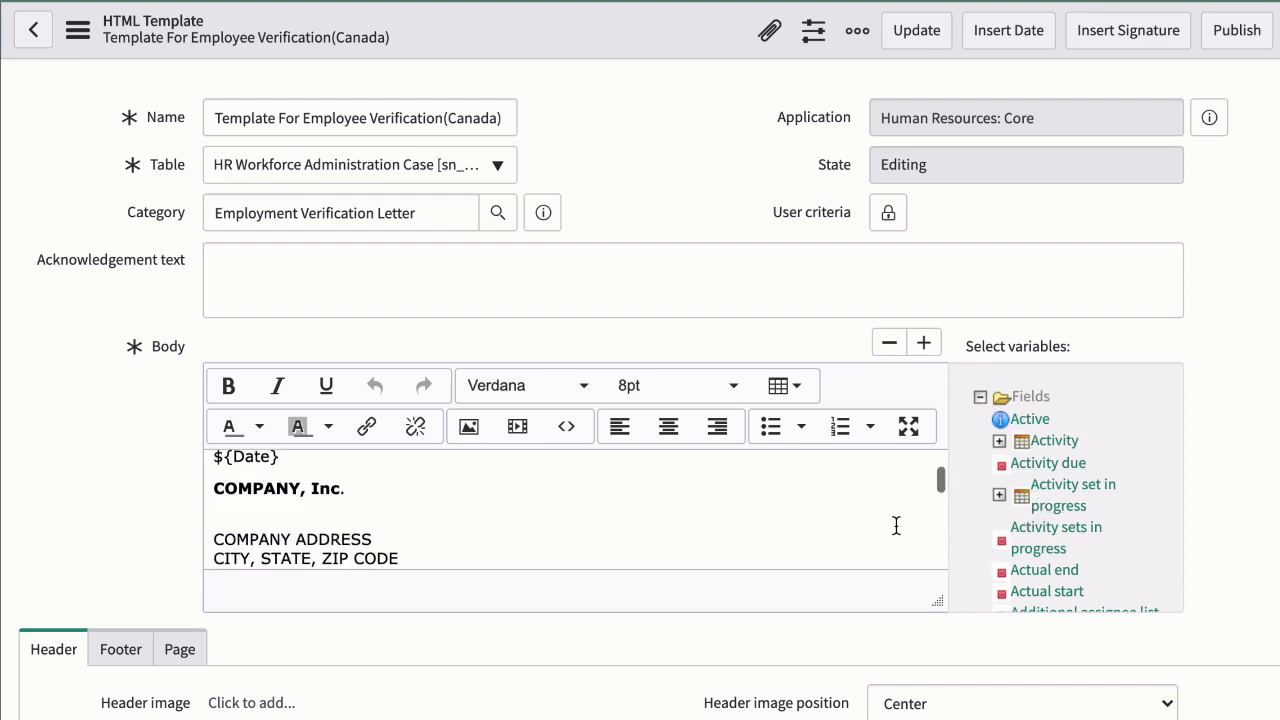
{"action": "scroll", "coordinate": [896, 526], "scroll_direction": "down", "scroll_amount": 3}
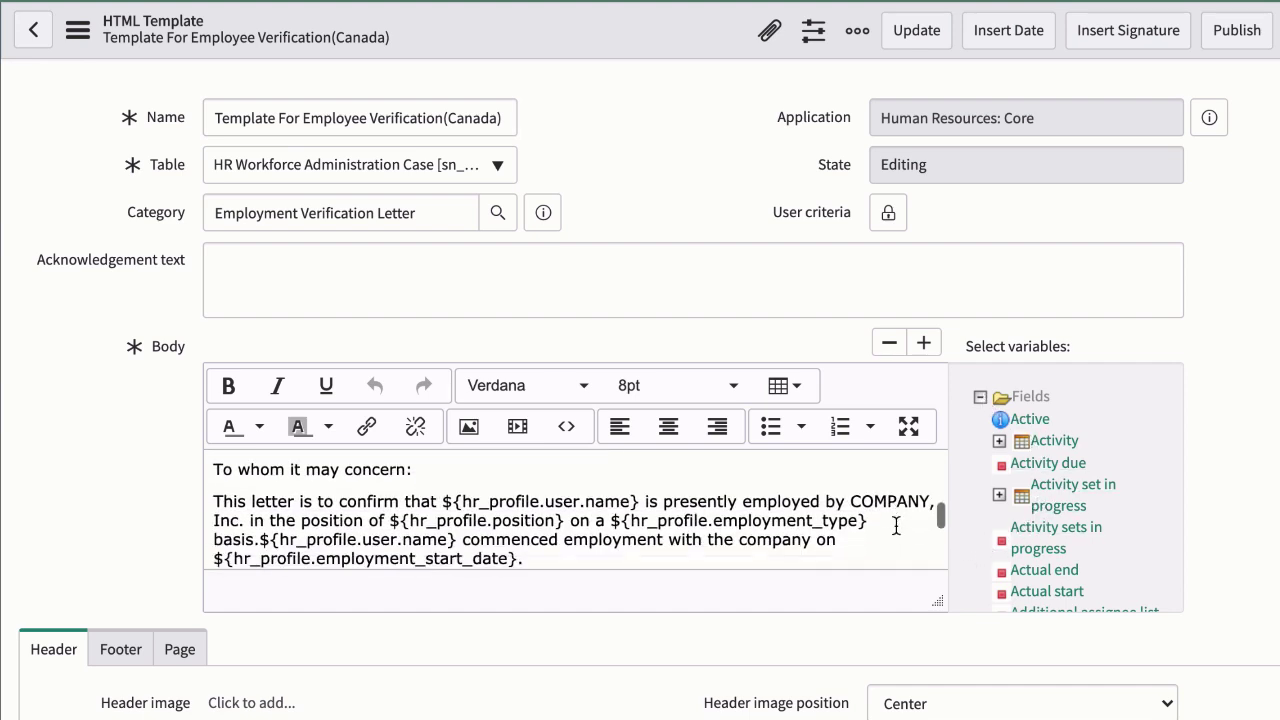
{"action": "left_click_drag", "start_coordinate": [640, 497], "coordinate": [430, 500]}
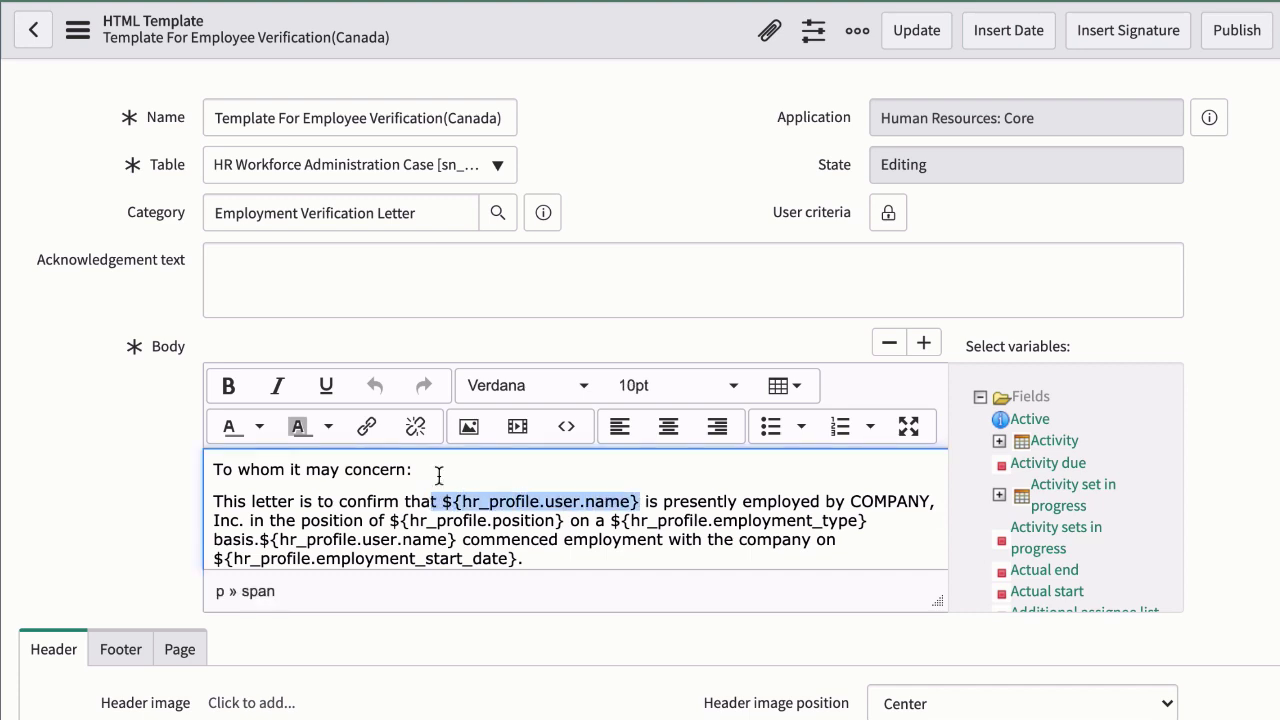
{"action": "left_click", "coordinate": [439, 476]}
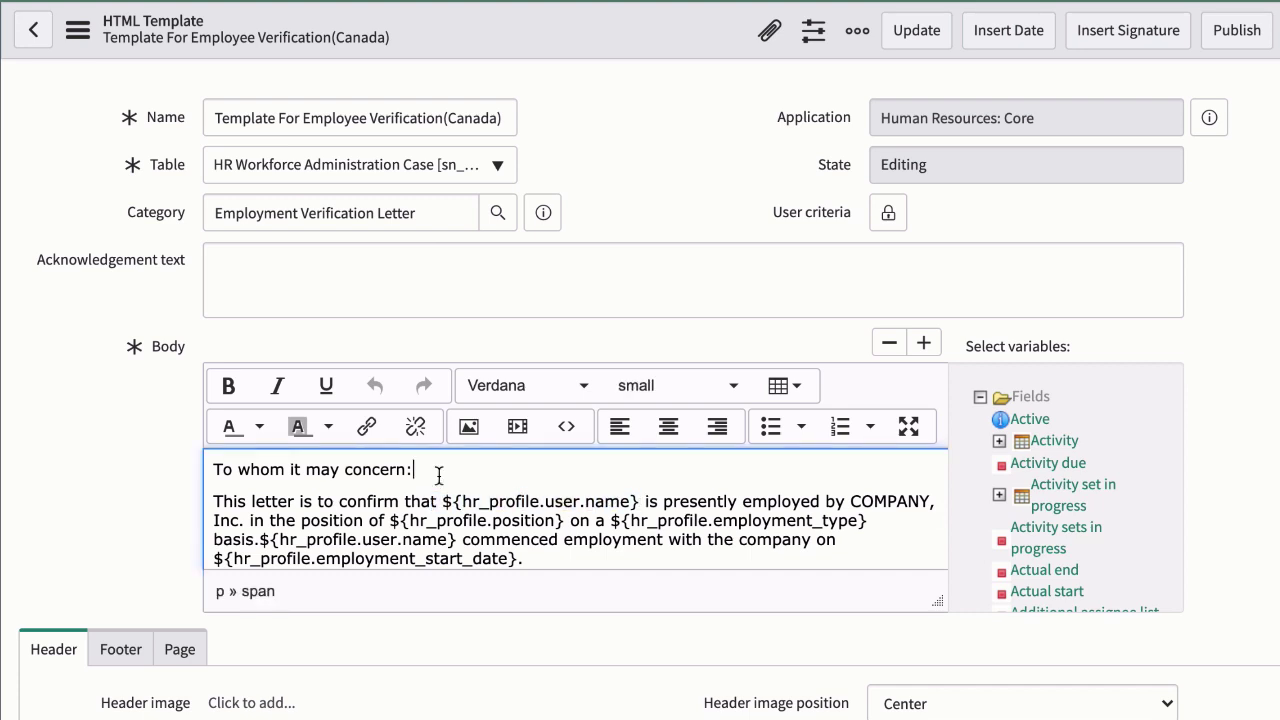
- Start a new PDF document template named Background Authorisation Form for the HR Total Rewards Case table
{"action": "left_click", "coordinate": [35, 33]}
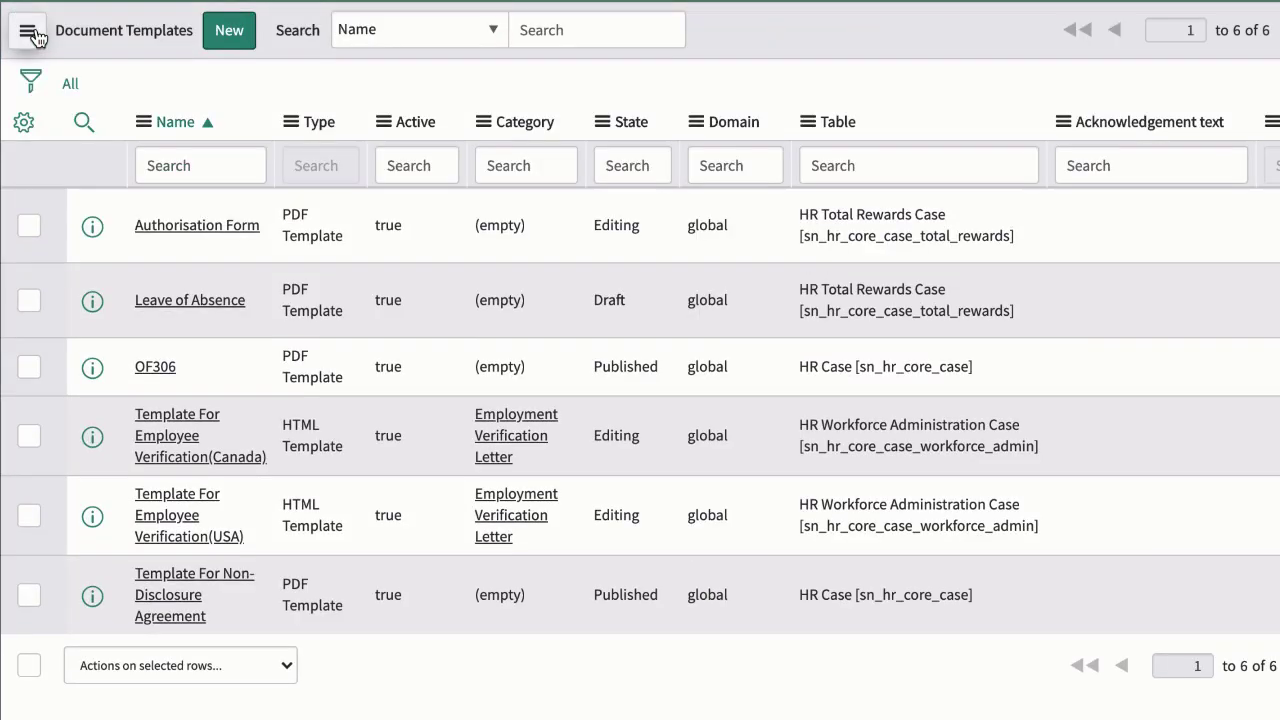
{"action": "left_click", "coordinate": [228, 40]}
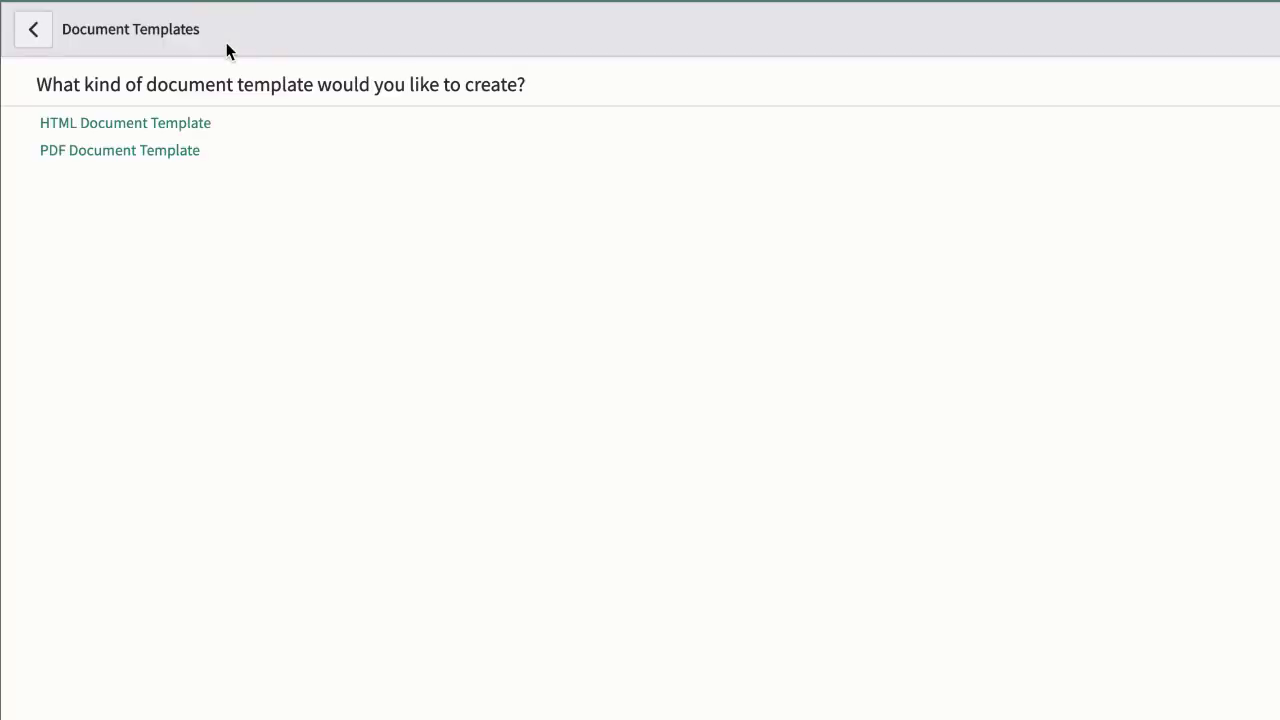
{"action": "left_click", "coordinate": [64, 152]}
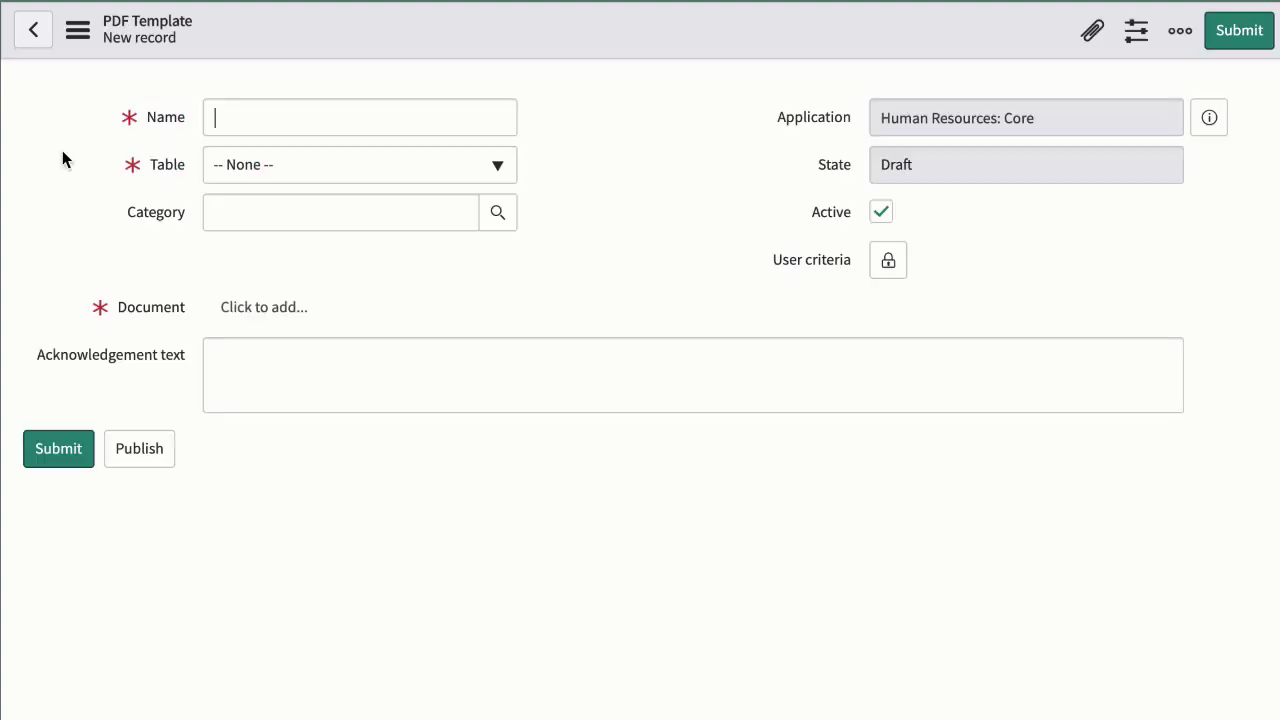
{"action": "type", "text": "B"}
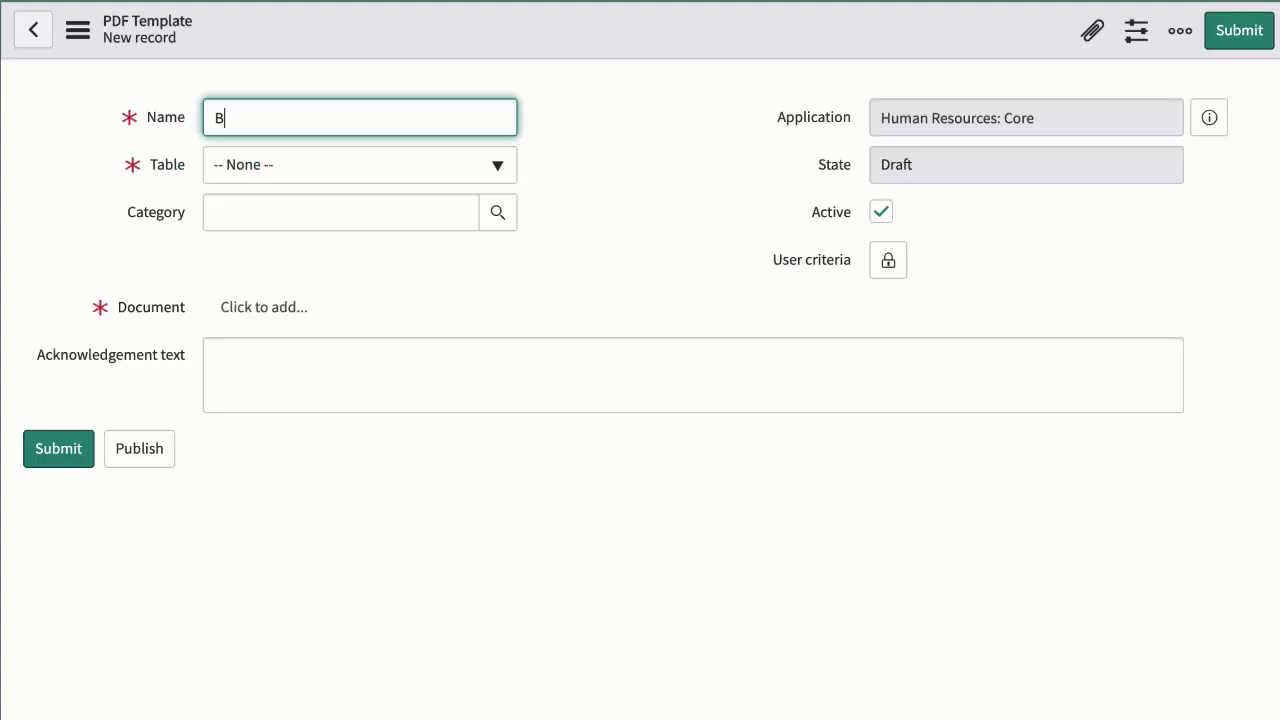
{"action": "type", "text": "ackground Autho"}
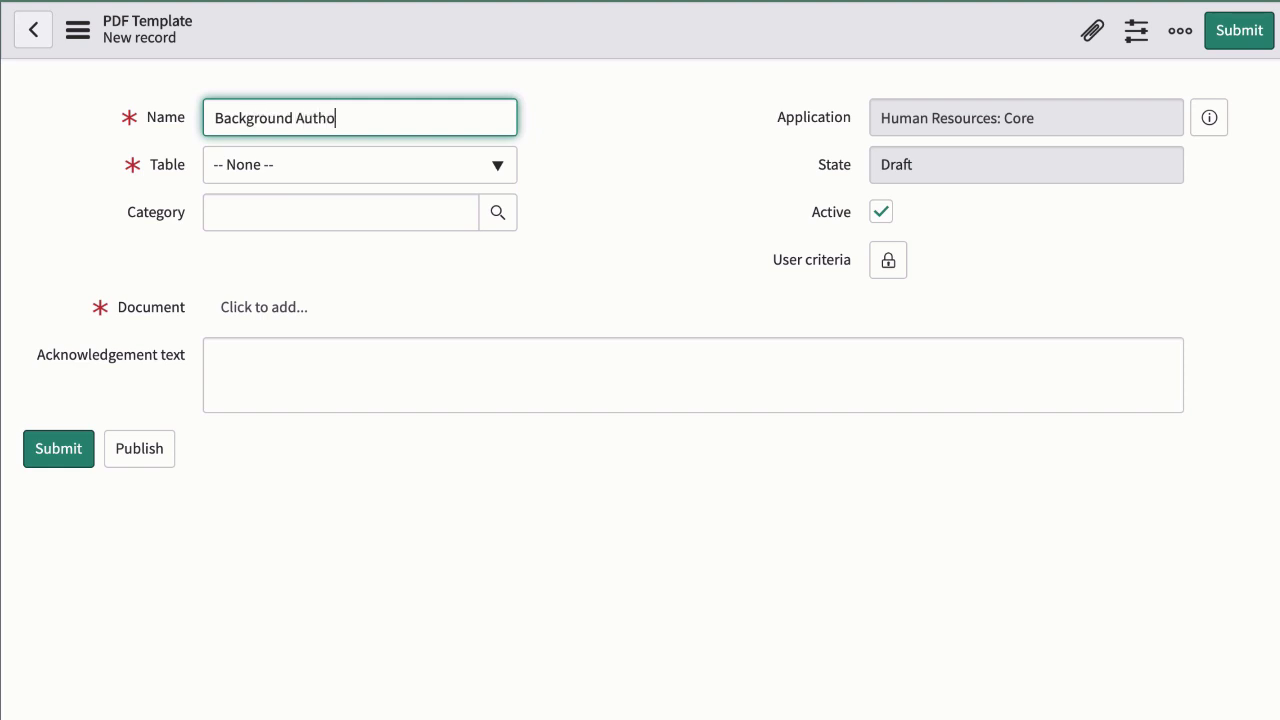
{"action": "type", "text": "risation Form"}
{"action": "left_click", "coordinate": [286, 165]}
{"action": "type", "text": "HR tot"}
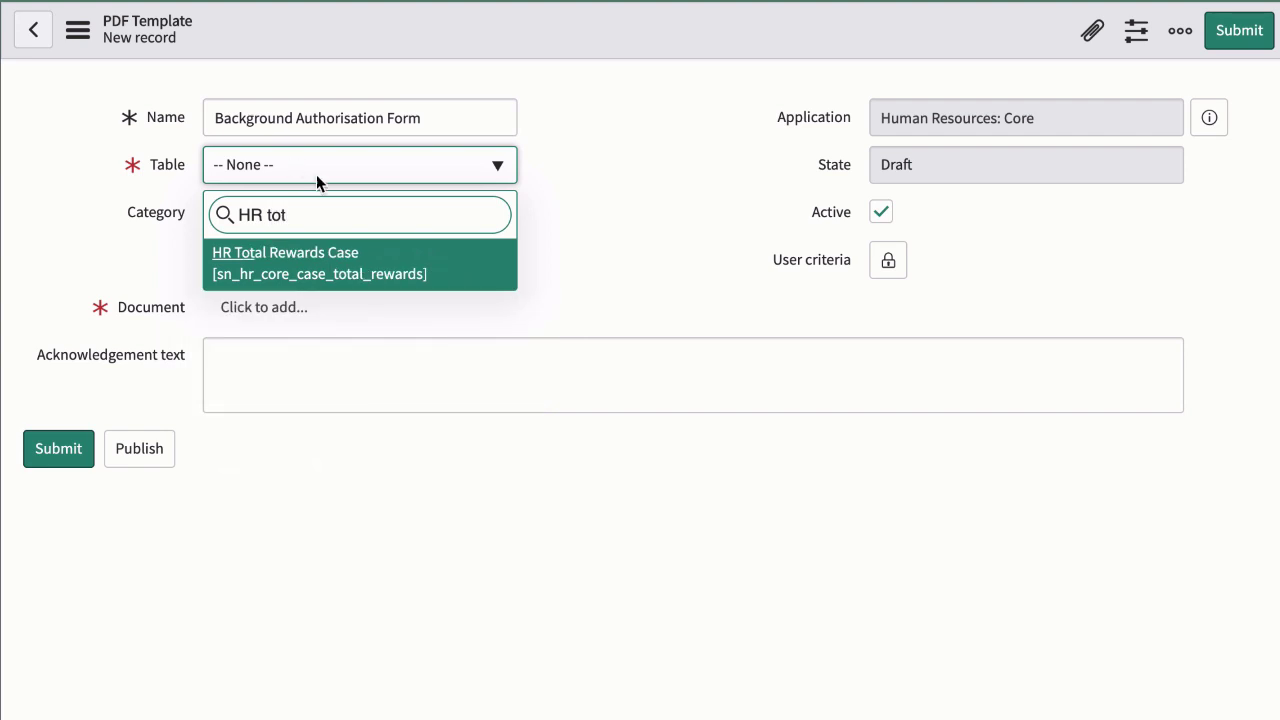
{"action": "left_click", "coordinate": [314, 260]}
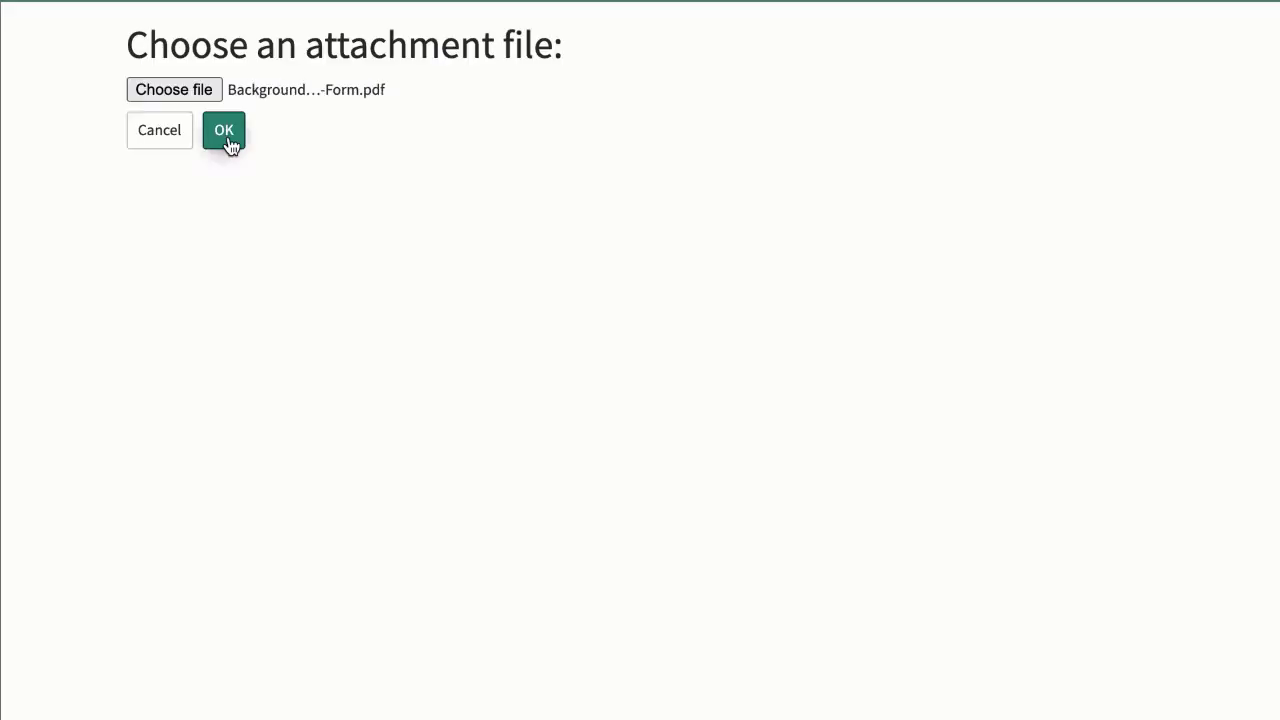
- Attach Background-Check-Form.pdf as the template's document and parse the PDF
{"action": "left_click", "coordinate": [228, 142]}
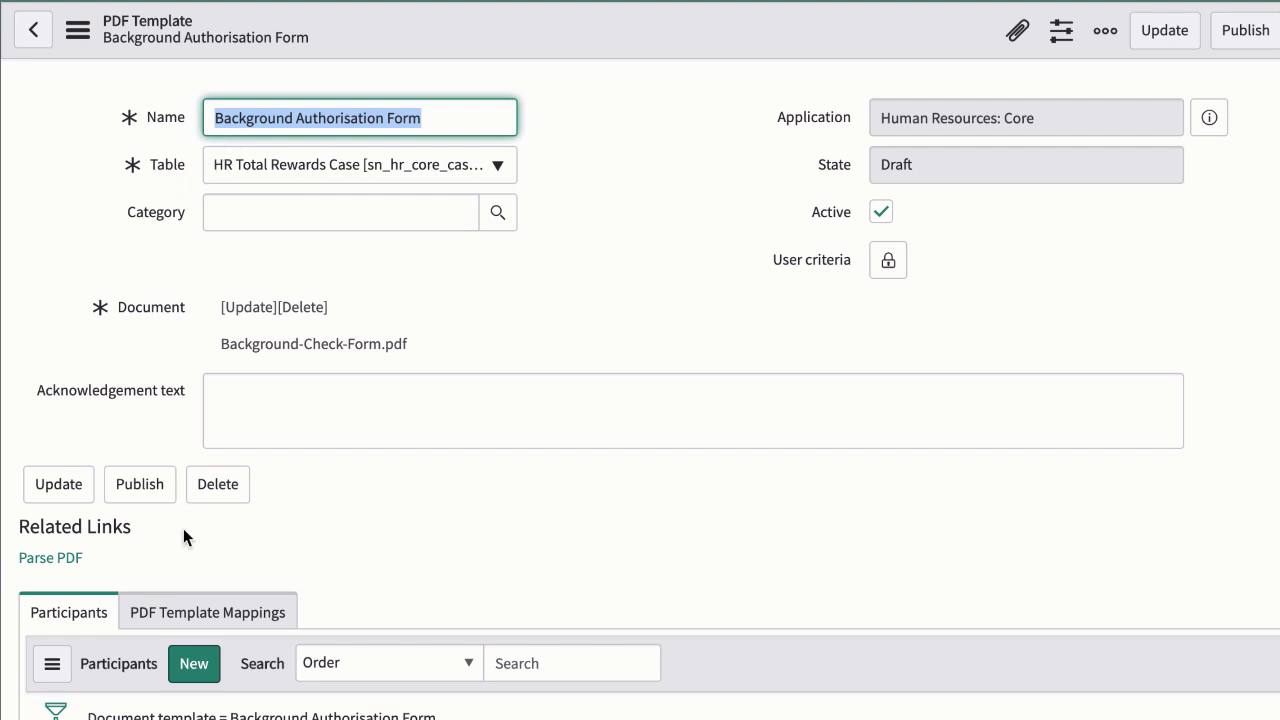
{"action": "left_click", "coordinate": [45, 558]}
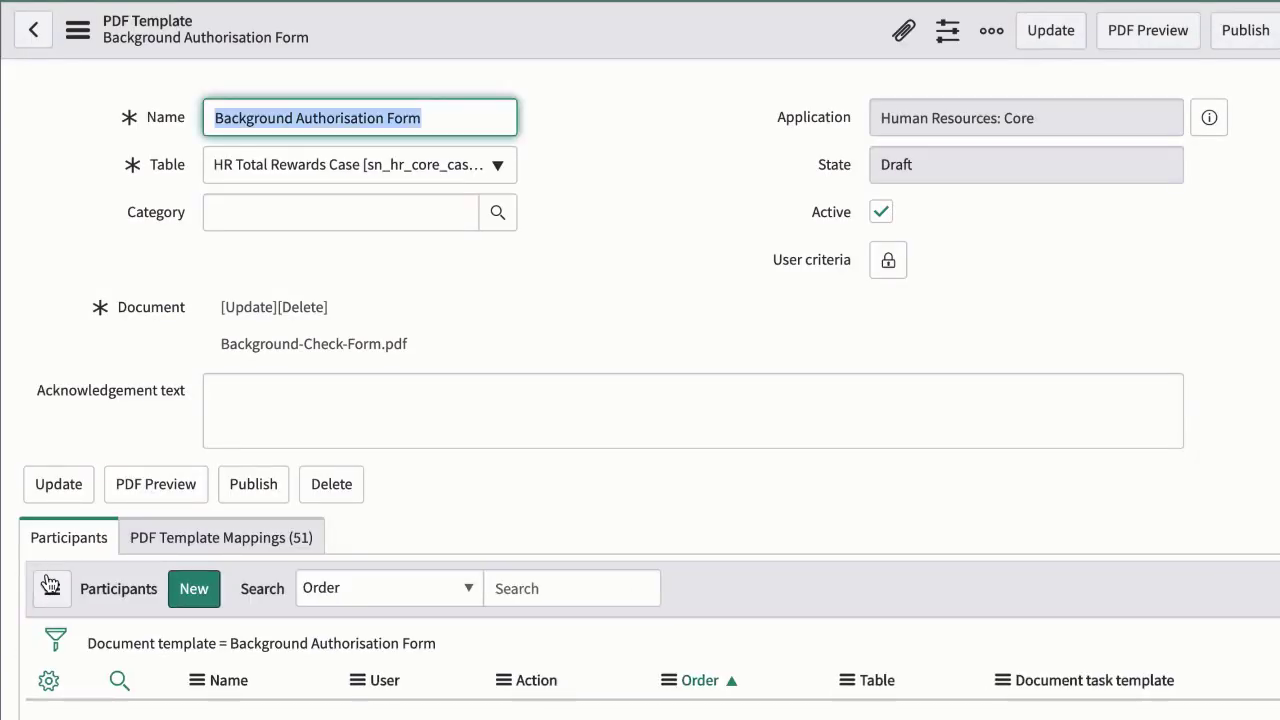
- Start a new template participant named Employee with the action Fill and order 1
{"action": "left_click", "coordinate": [185, 600]}
{"action": "type", "text": "Employee"}
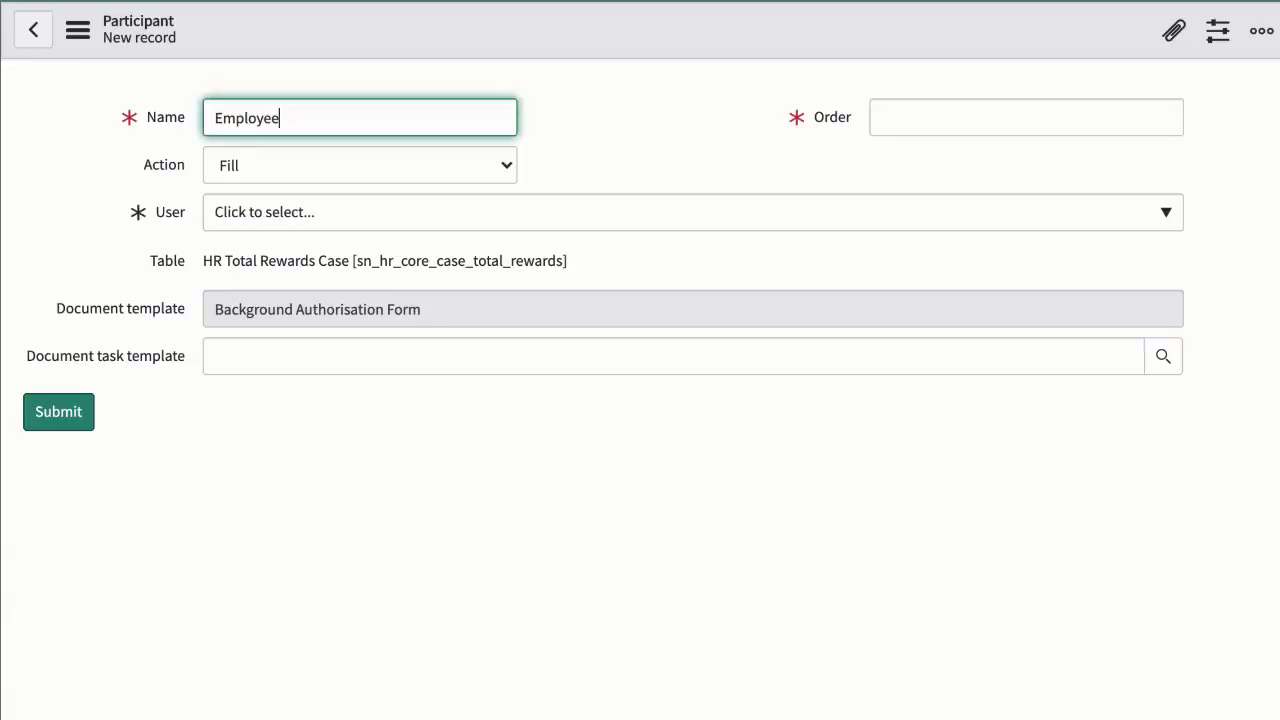
{"action": "left_click", "coordinate": [427, 166]}
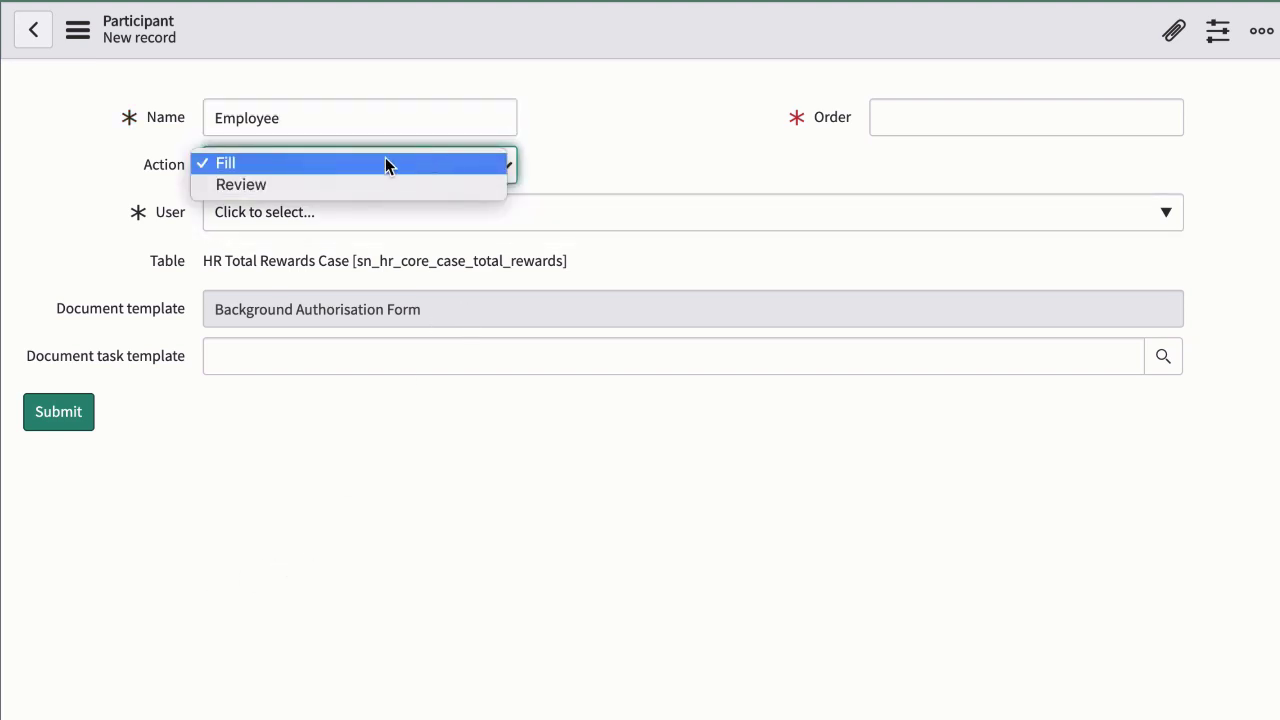
{"action": "left_click", "coordinate": [340, 166]}
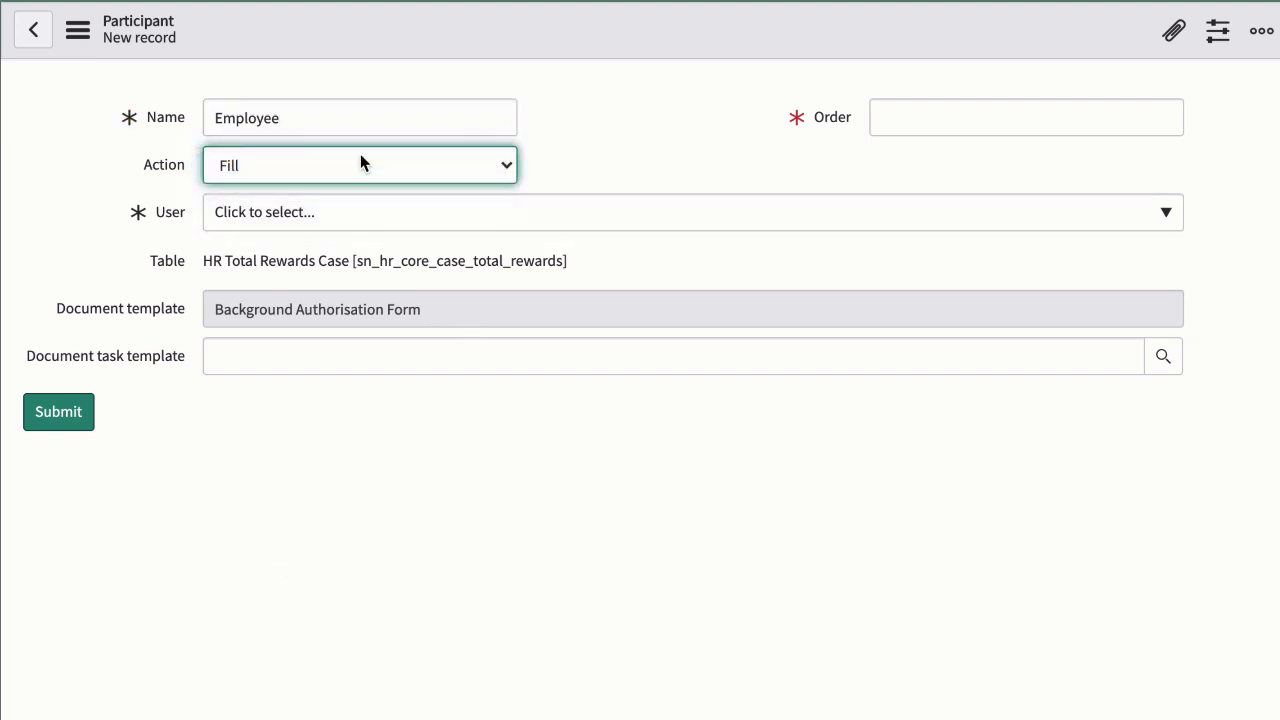
{"action": "left_click", "coordinate": [886, 118]}
{"action": "type", "text": "1"}
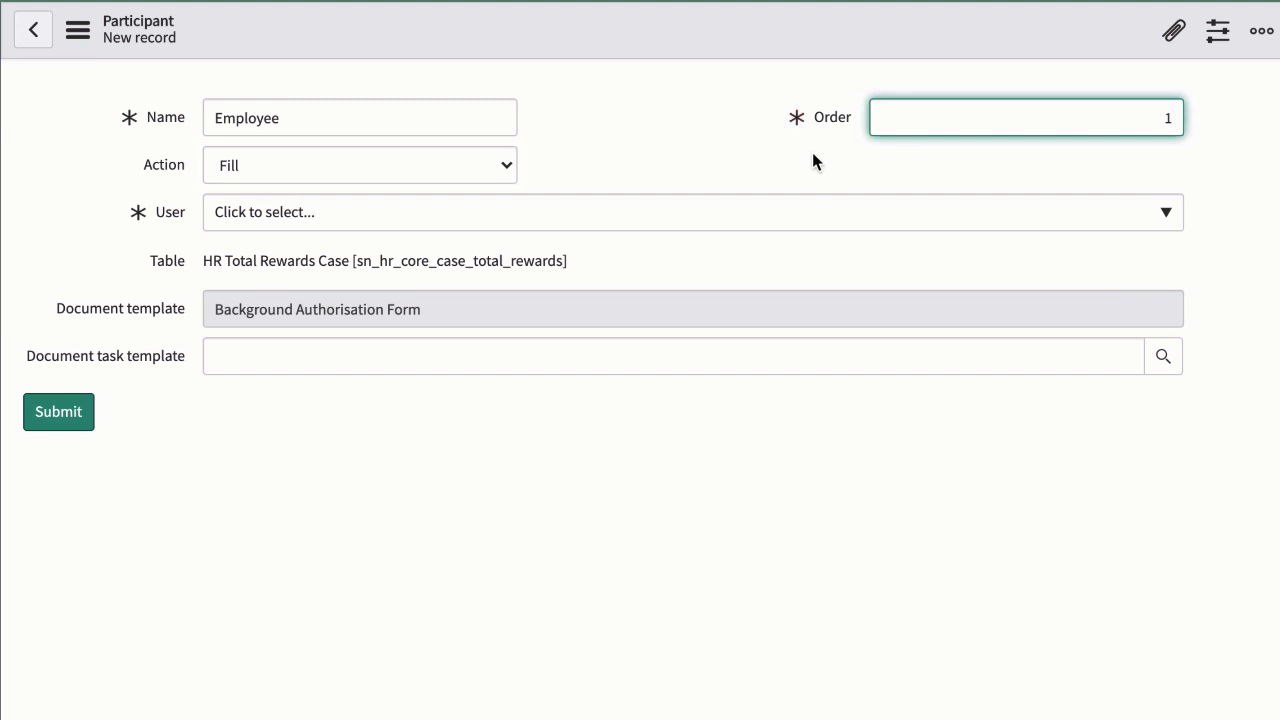
{"action": "left_click", "coordinate": [813, 155]}
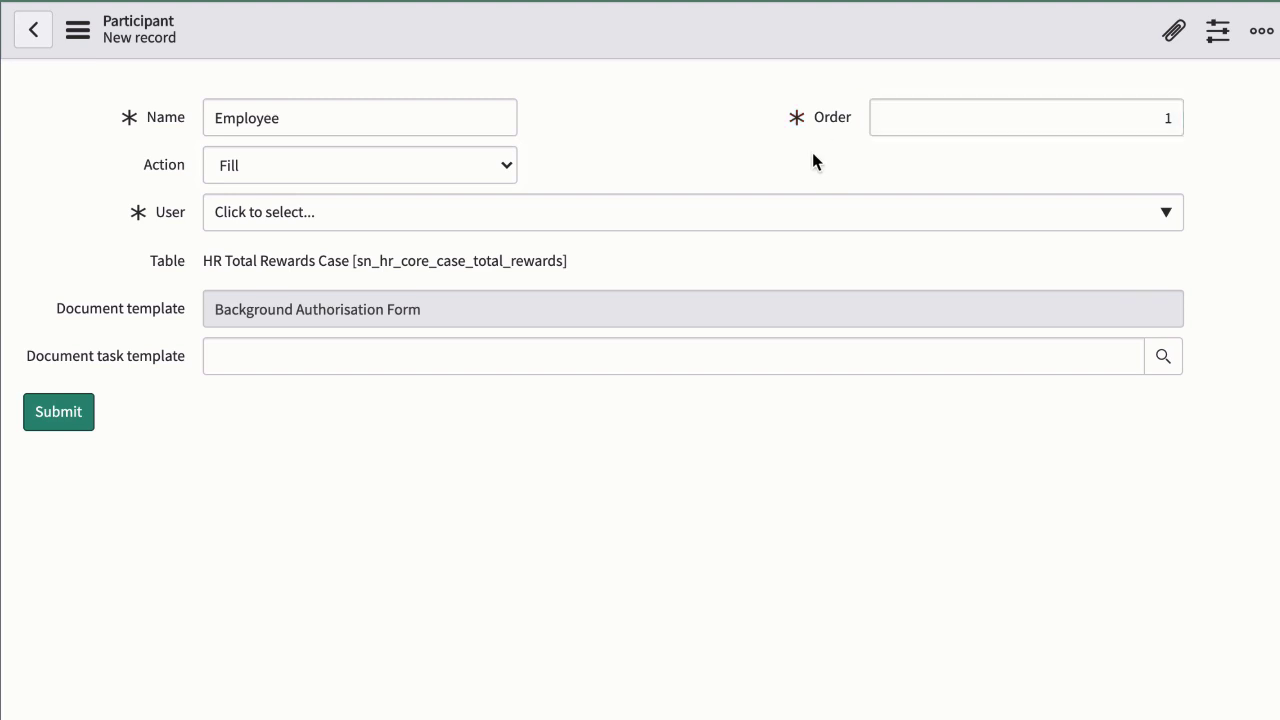
- Assign Subject person as the Employee participant's user and submit the record
{"action": "left_click", "coordinate": [476, 215]}
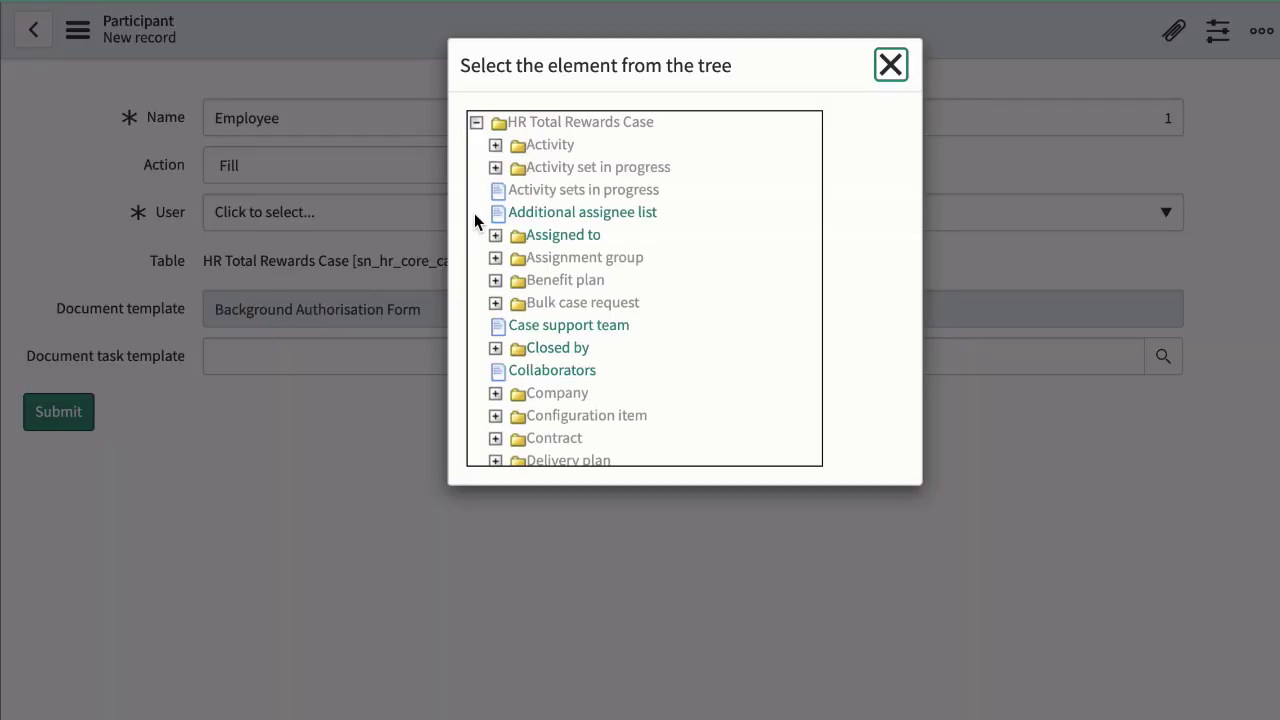
{"action": "scroll", "coordinate": [536, 390], "scroll_direction": "down", "scroll_amount": 8}
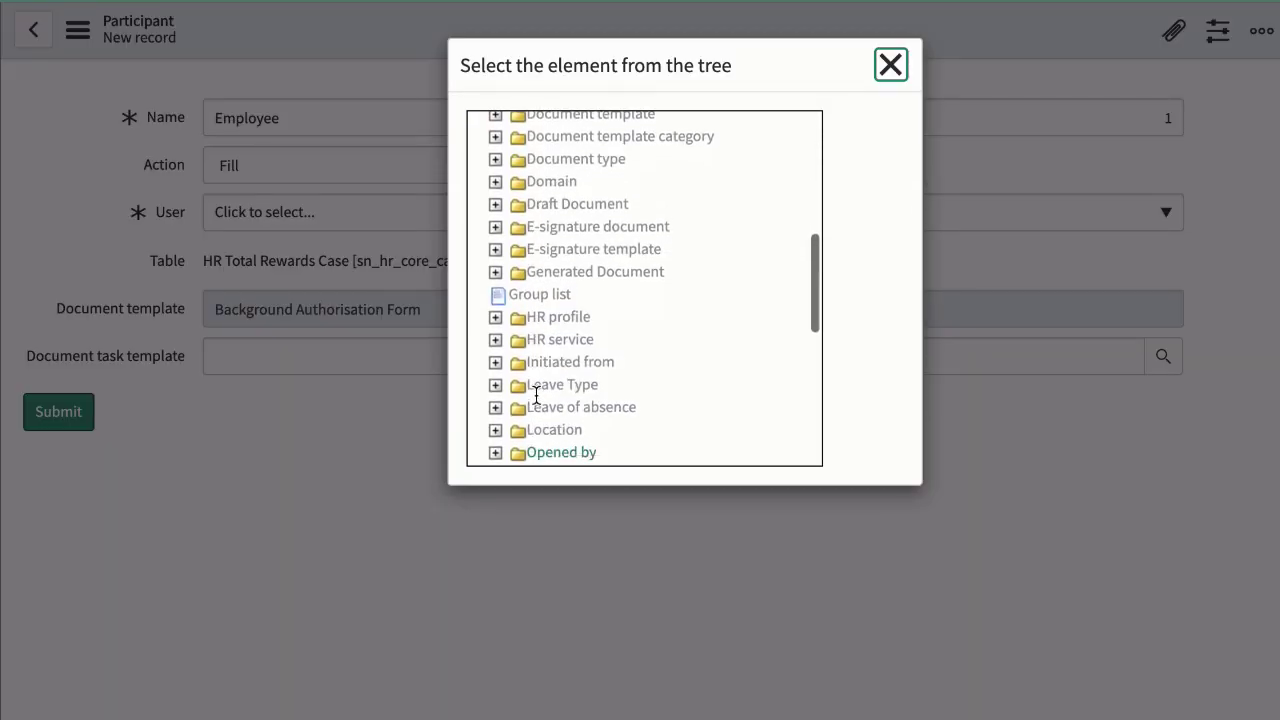
{"action": "scroll", "coordinate": [536, 395], "scroll_direction": "down", "scroll_amount": 8}
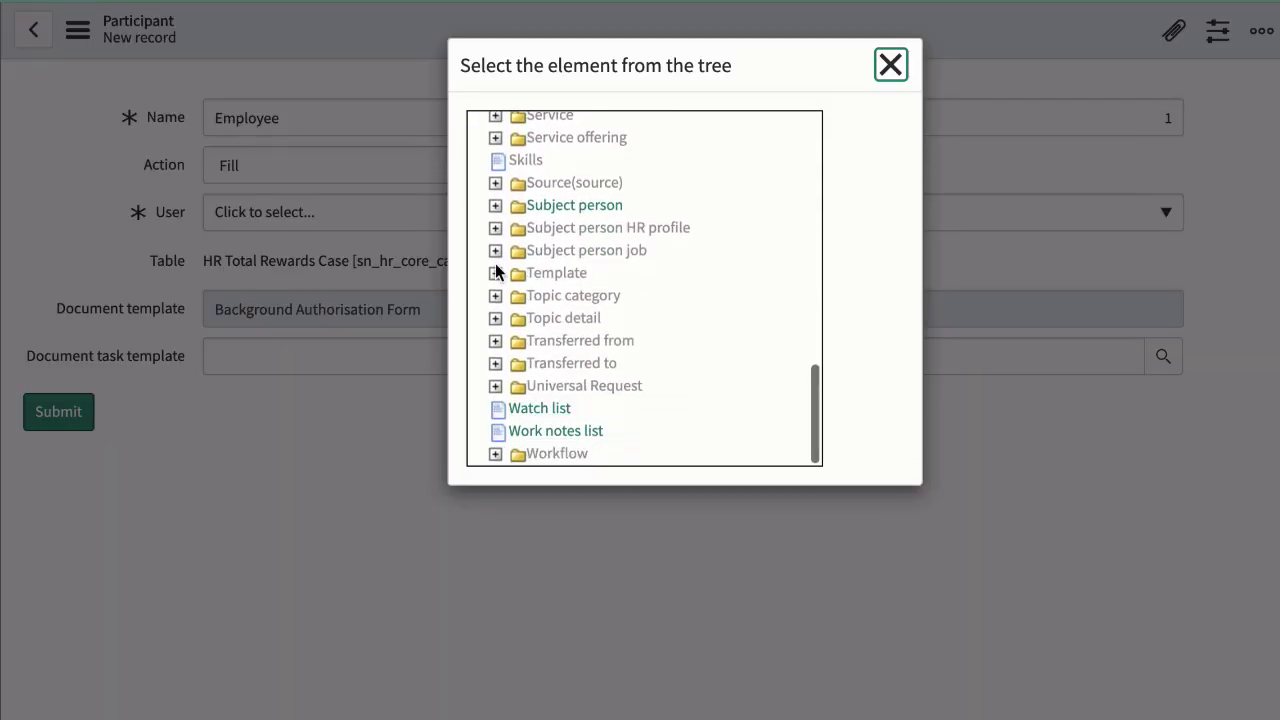
{"action": "left_click", "coordinate": [555, 213]}
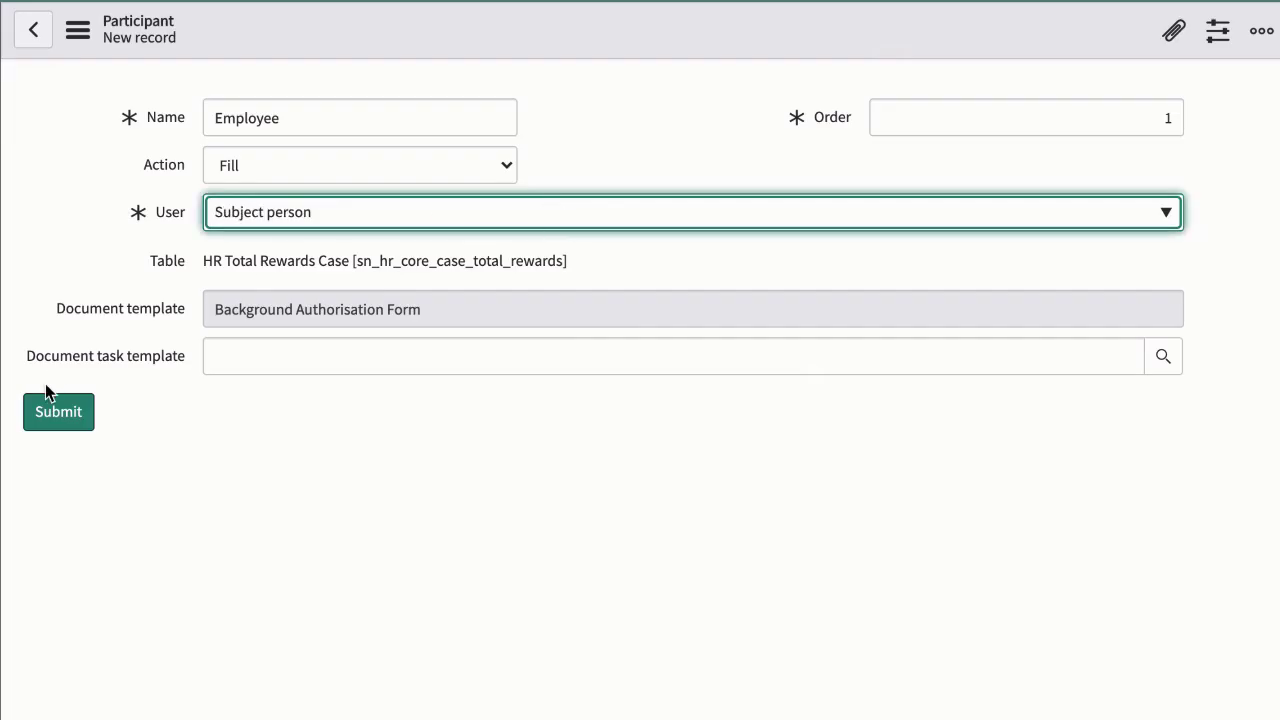
{"action": "left_click", "coordinate": [46, 416]}
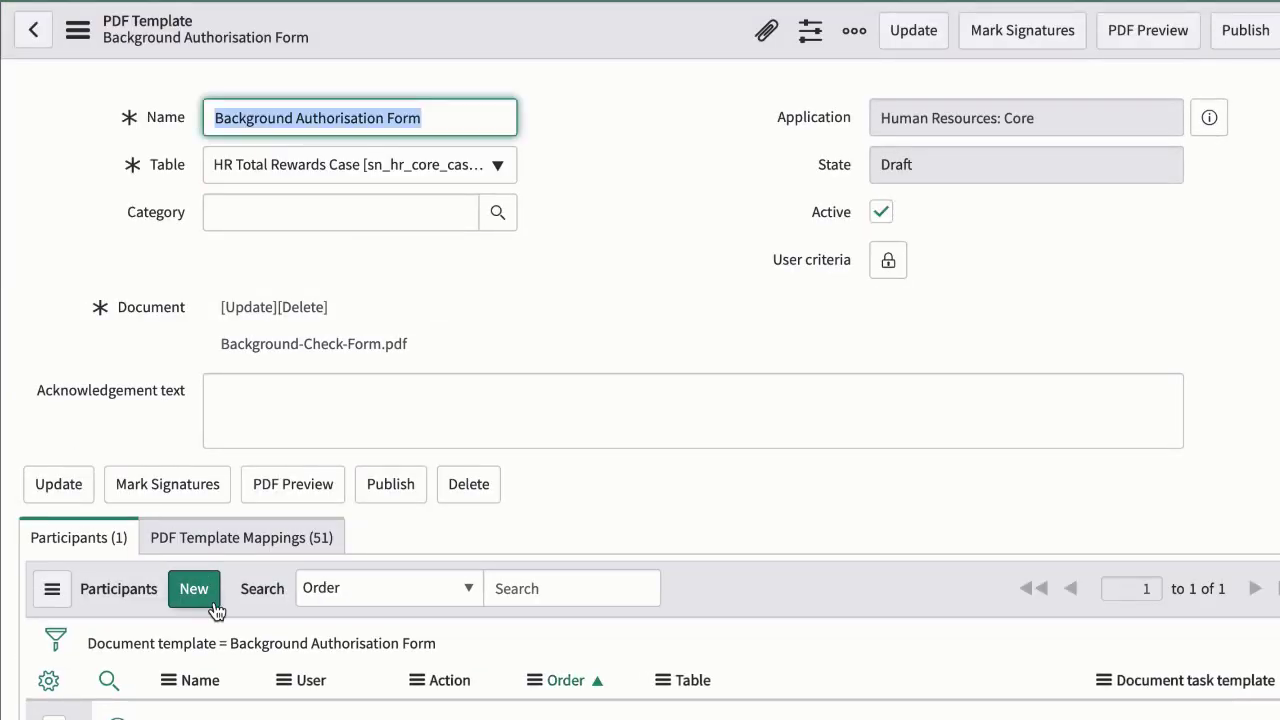
- Start a second template participant named Manager with the action Review and order 2
{"action": "left_click", "coordinate": [204, 600]}
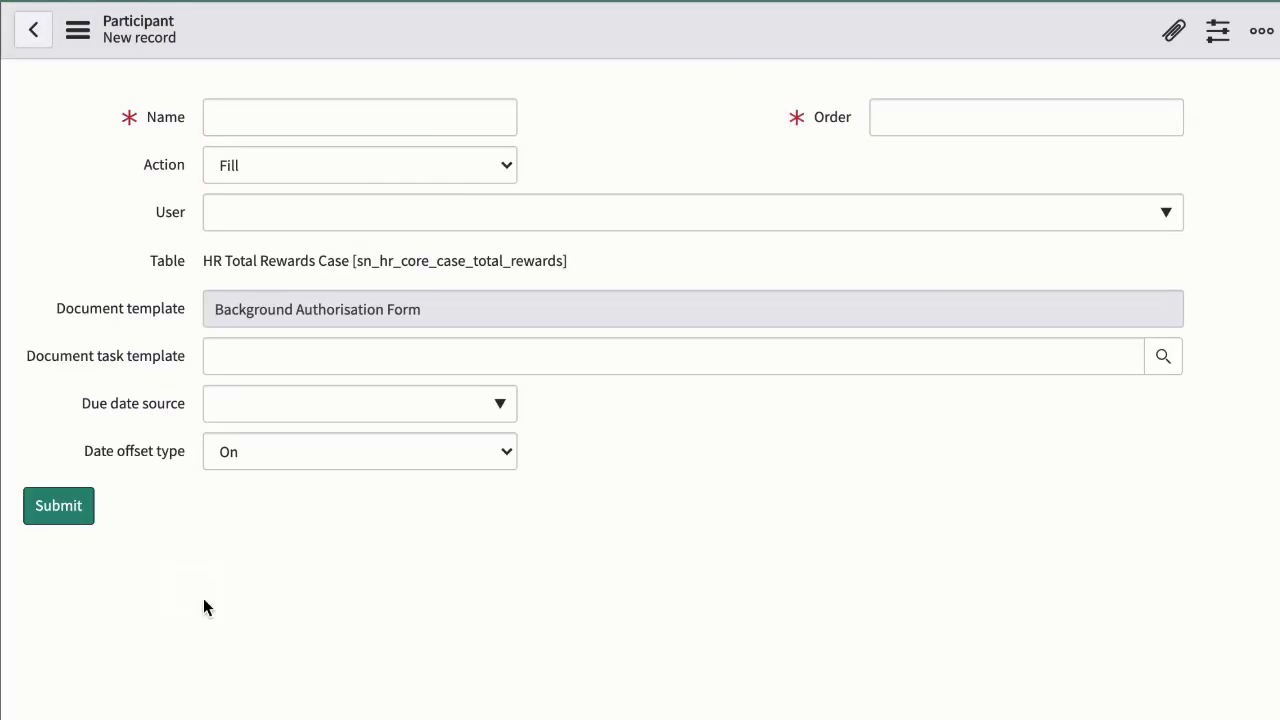
{"action": "type", "text": "Manager"}
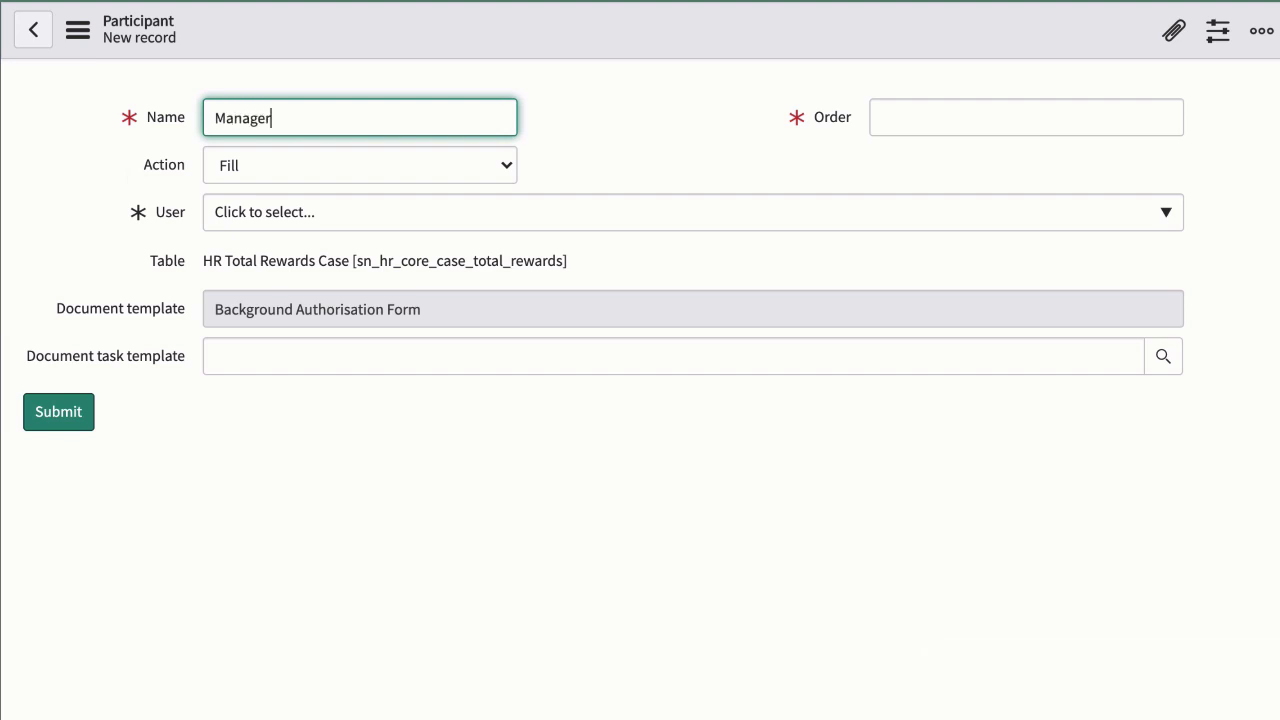
{"action": "left_click", "coordinate": [254, 165]}
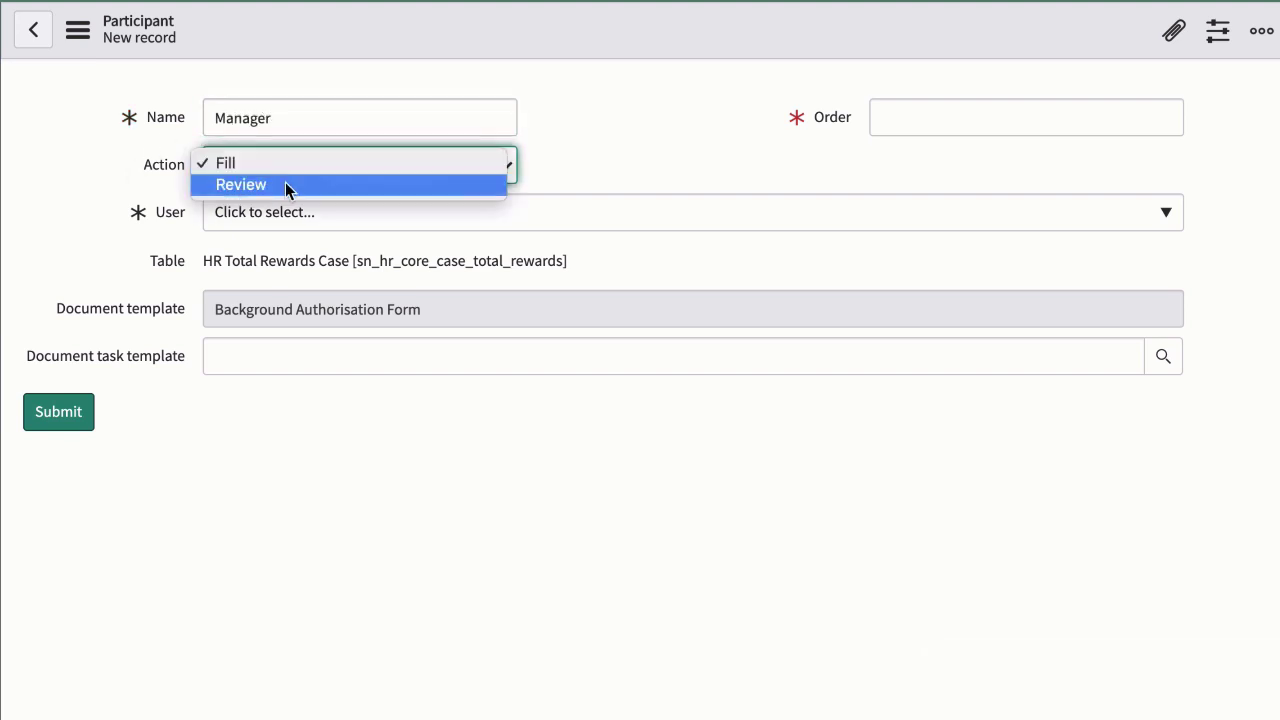
{"action": "left_click", "coordinate": [285, 182]}
{"action": "left_click", "coordinate": [935, 111]}
{"action": "type", "text": "2"}
{"action": "left_click", "coordinate": [801, 157]}
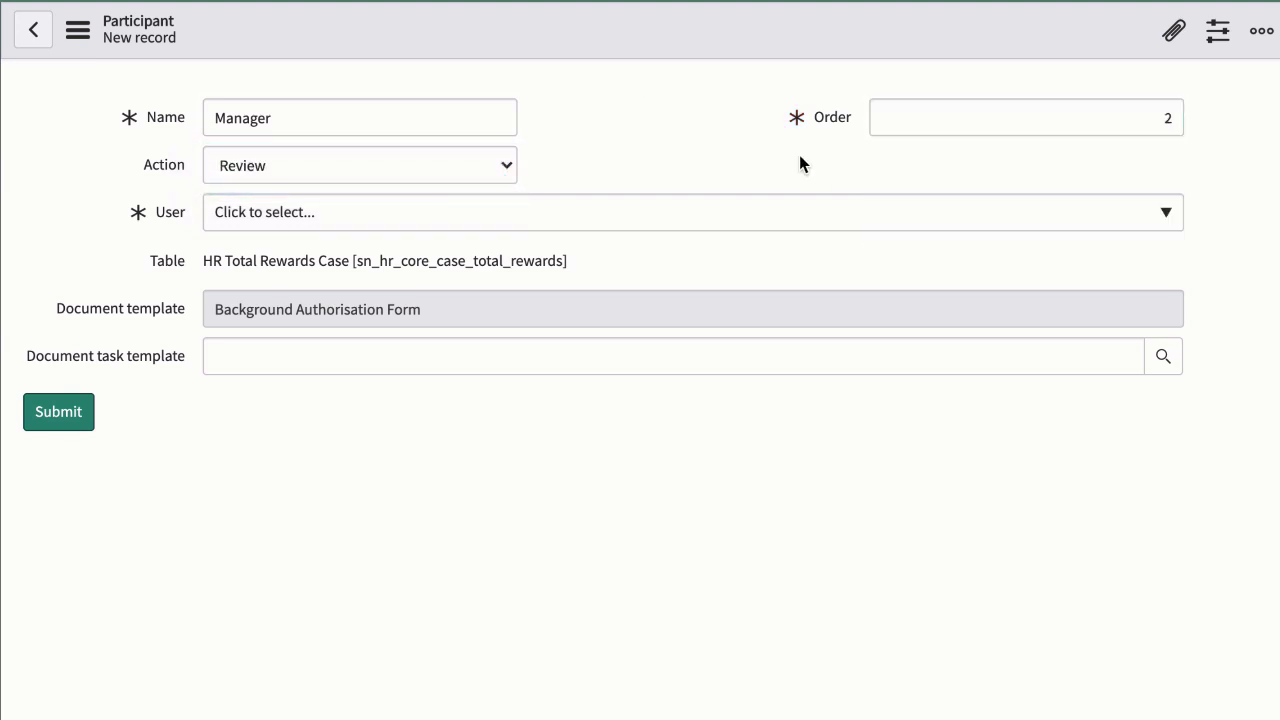
- Set the Manager participant's user to the Manager field under Assigned to and submit the record
{"action": "left_click", "coordinate": [605, 228]}
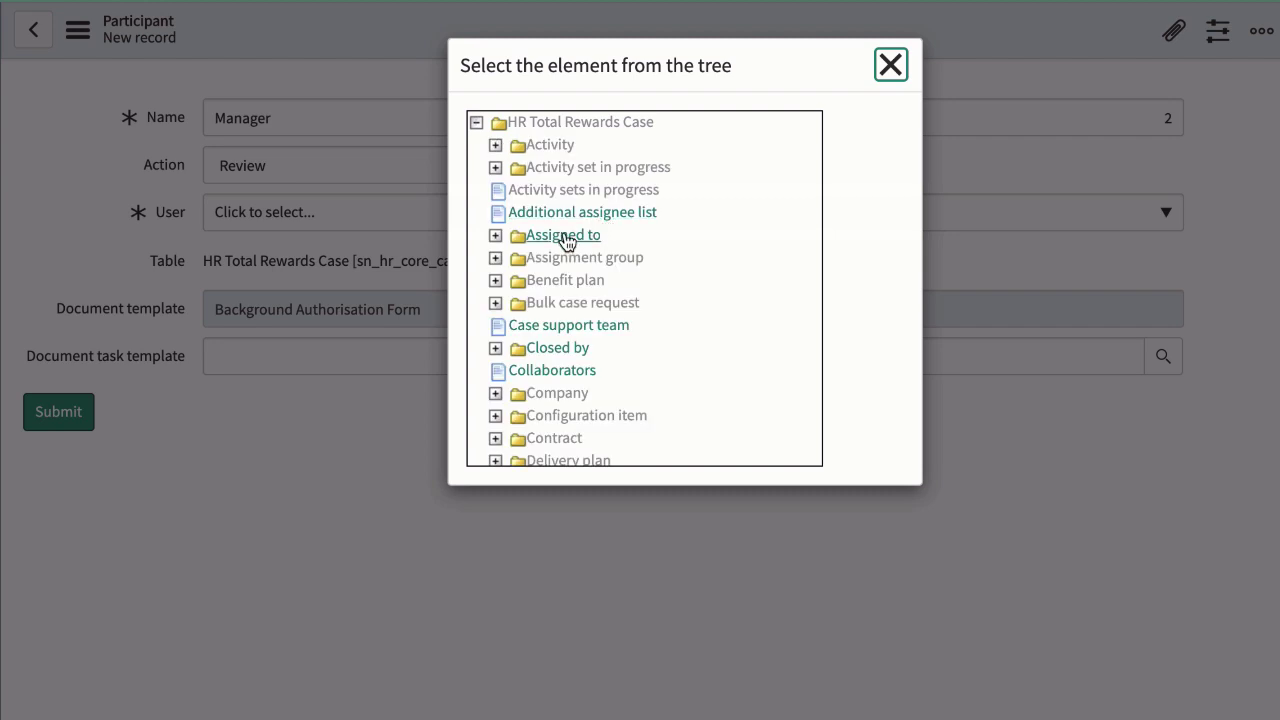
{"action": "left_click", "coordinate": [495, 236]}
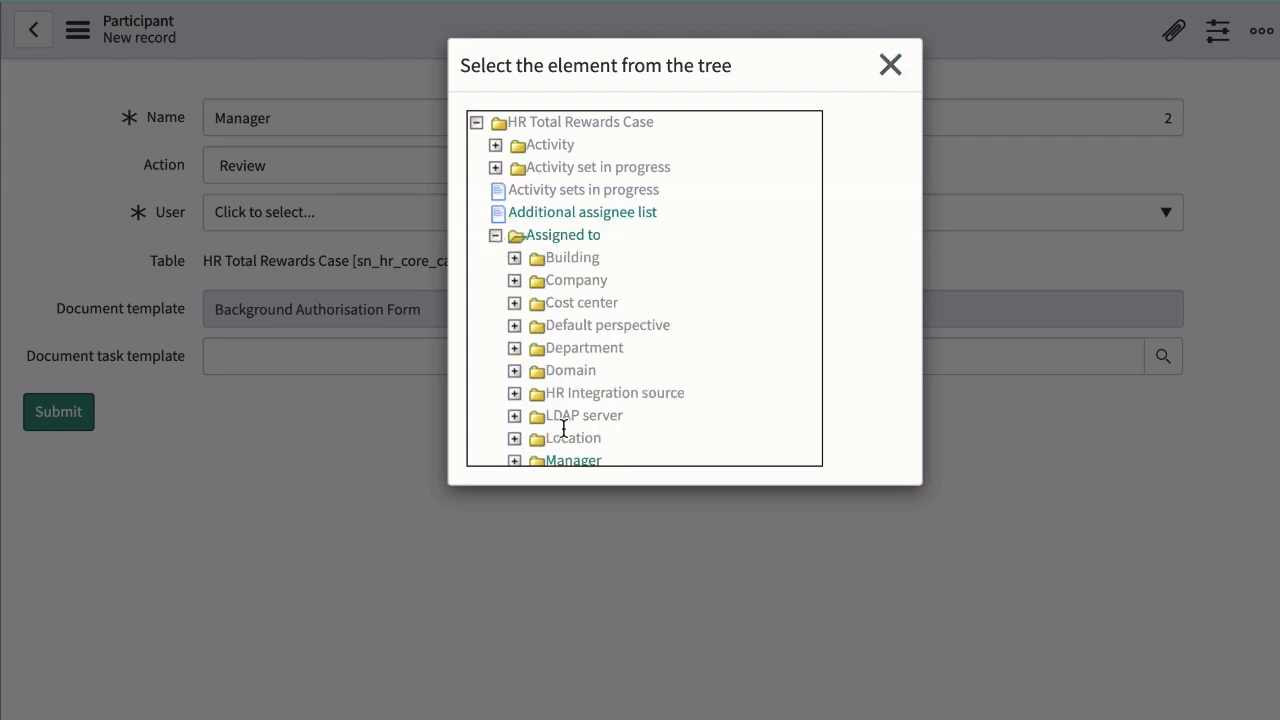
{"action": "scroll", "coordinate": [563, 428], "scroll_direction": "down", "scroll_amount": 2}
{"action": "left_click", "coordinate": [560, 397]}
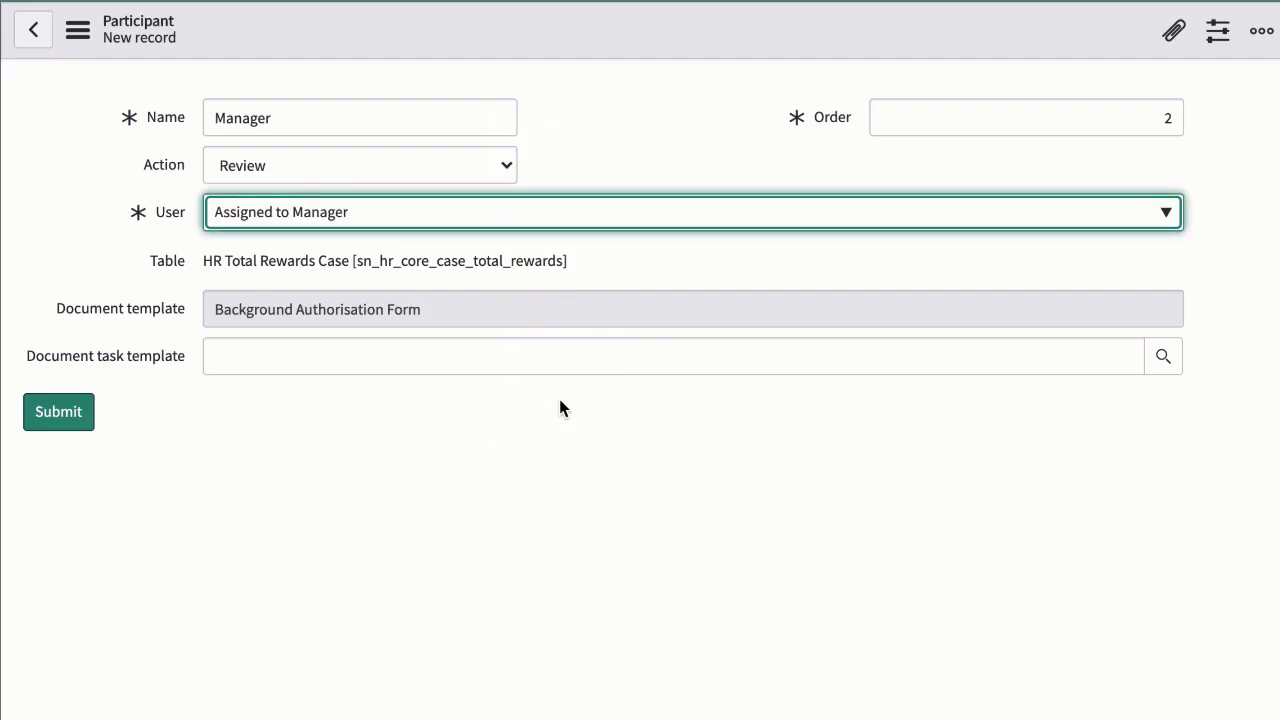
{"action": "left_click", "coordinate": [60, 420]}
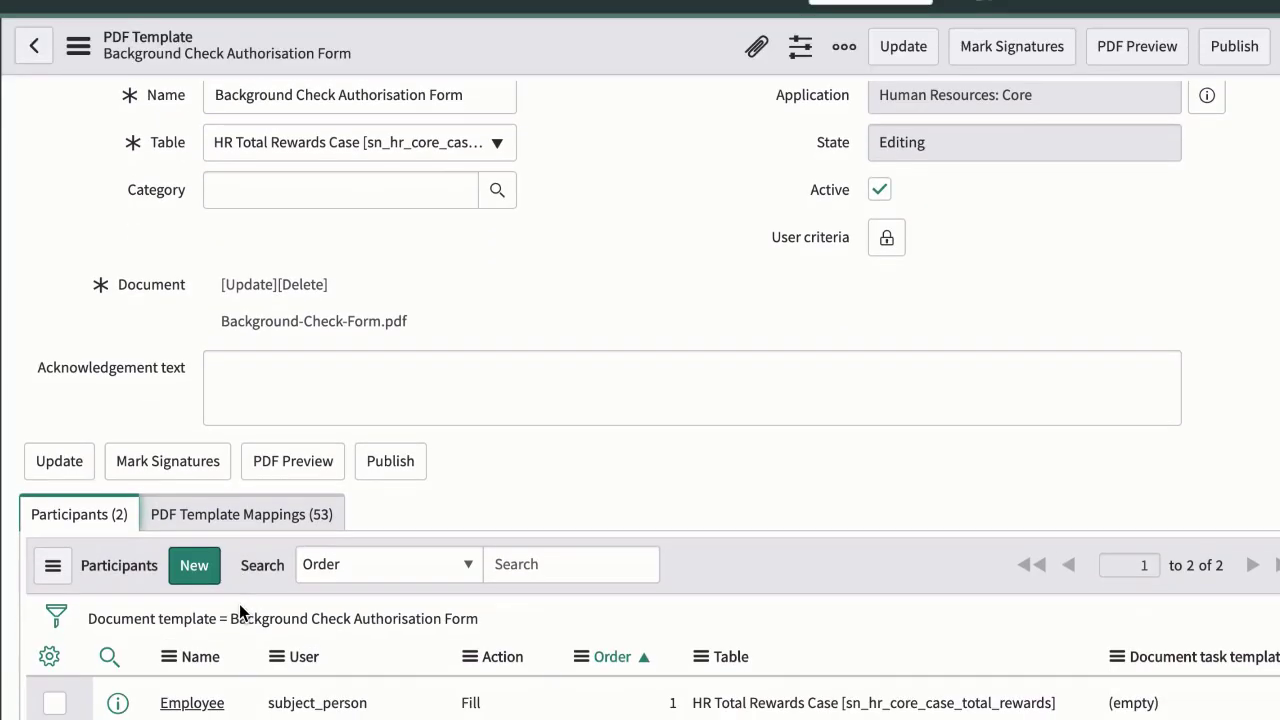
- Start a third template participant named Onboarding Coordinator with the action Review and order 2
{"action": "left_click", "coordinate": [196, 566]}
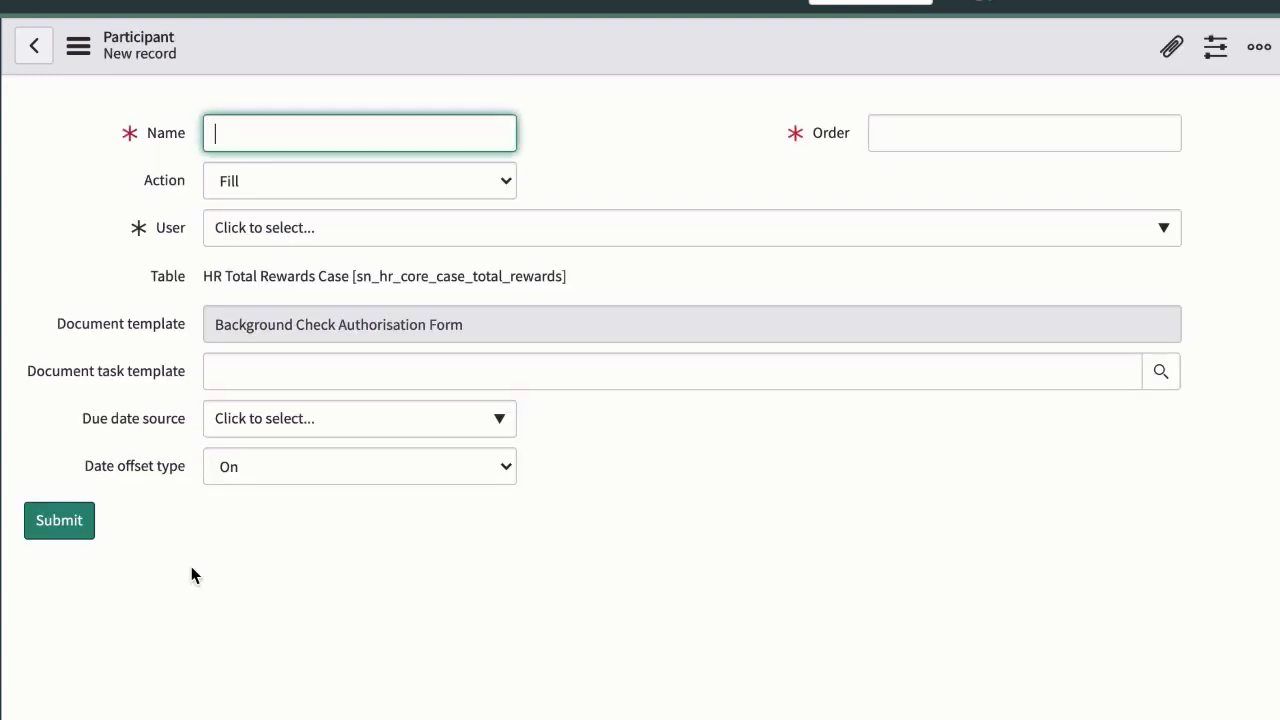
{"action": "type", "text": "Onbo"}
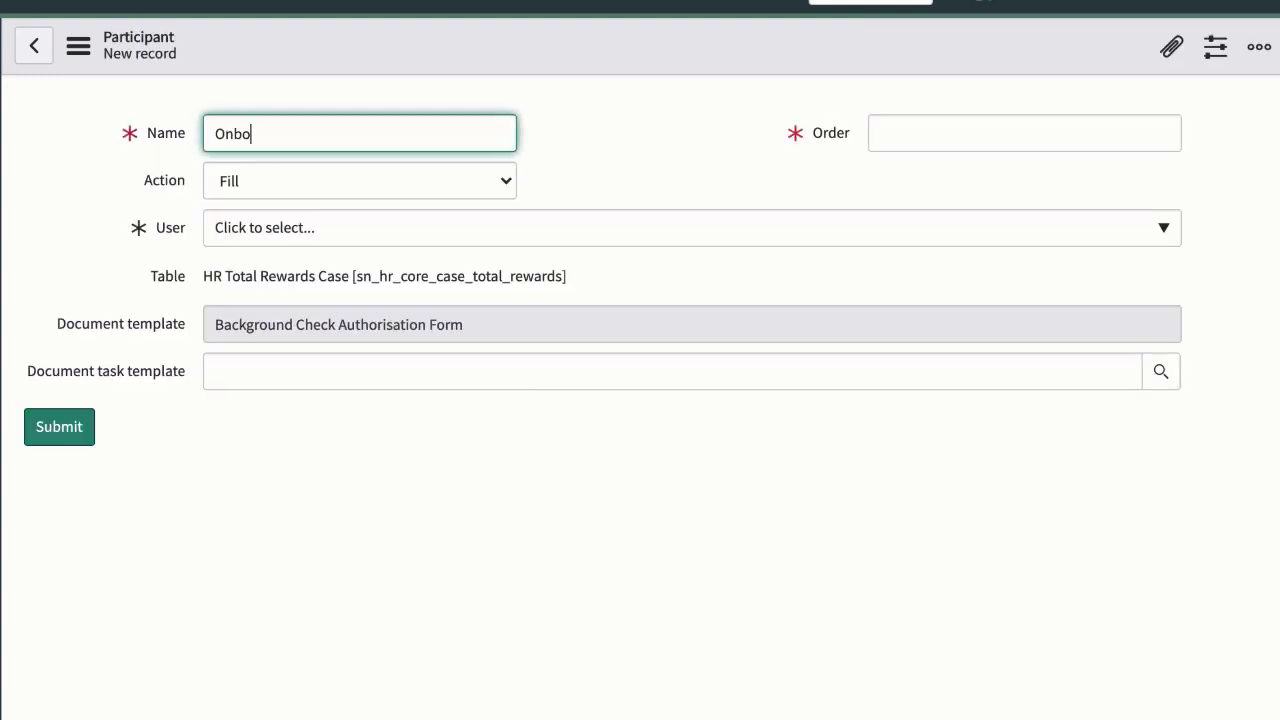
{"action": "type", "text": "arding Coordinator"}
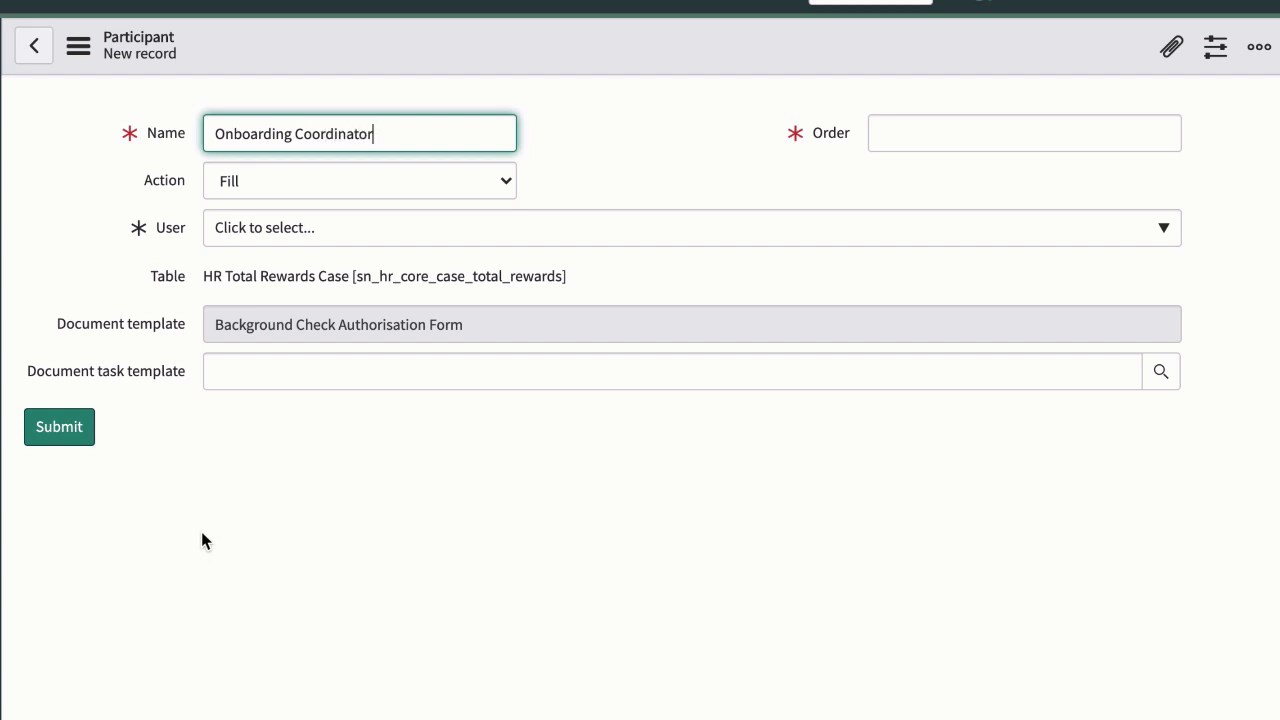
{"action": "left_click", "coordinate": [334, 181]}
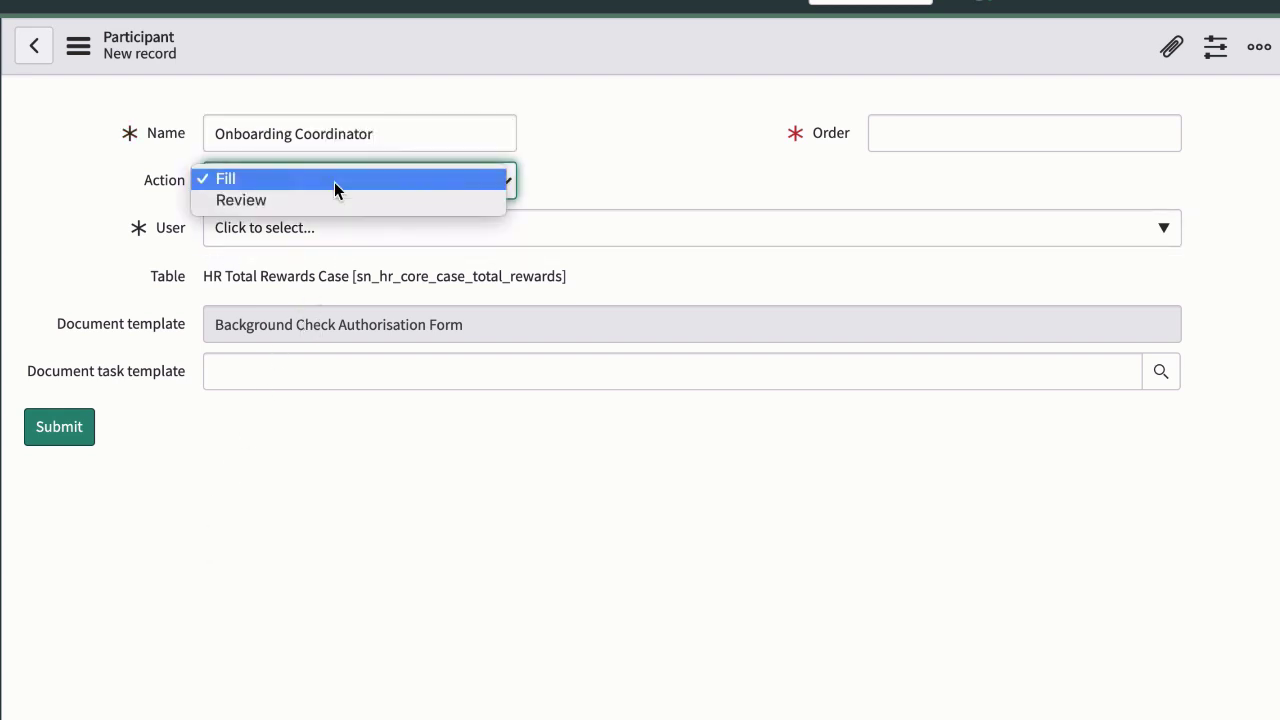
{"action": "left_click", "coordinate": [326, 201]}
{"action": "left_click", "coordinate": [880, 132]}
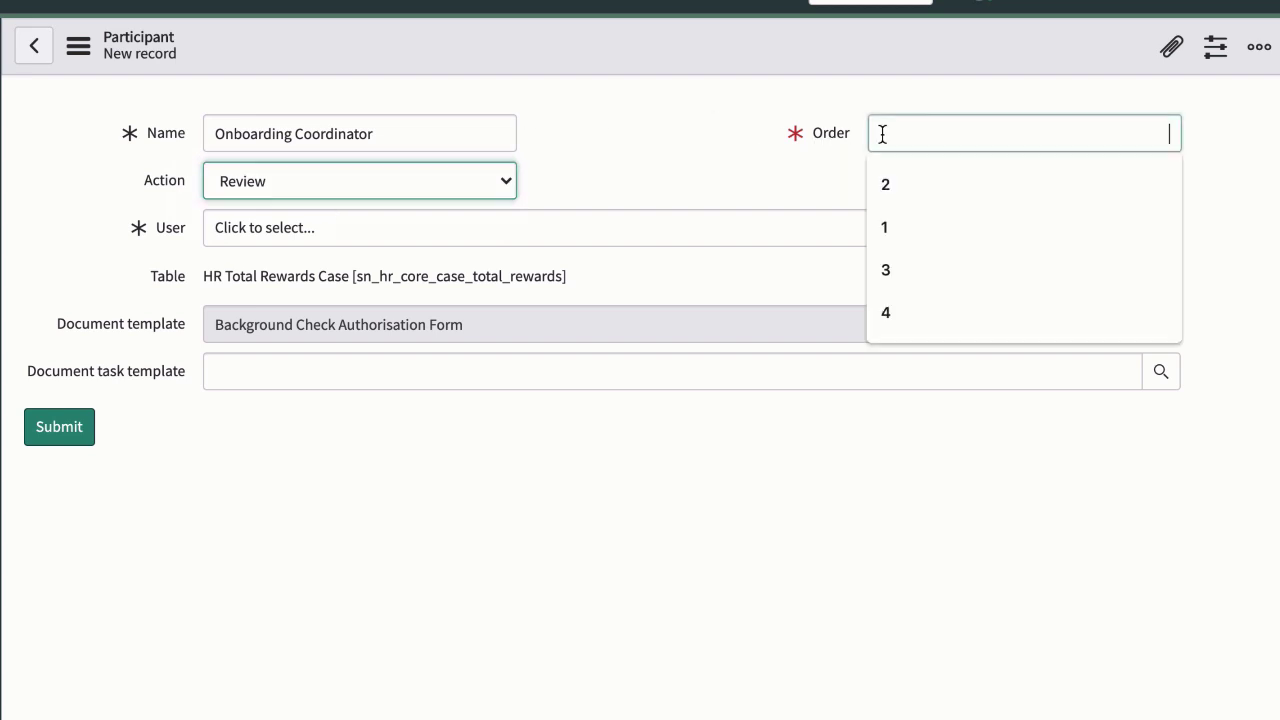
{"action": "type", "text": "2"}
- Set the Onboarding Coordinator participant's user to Assigned to and submit the record
{"action": "left_click", "coordinate": [680, 227]}
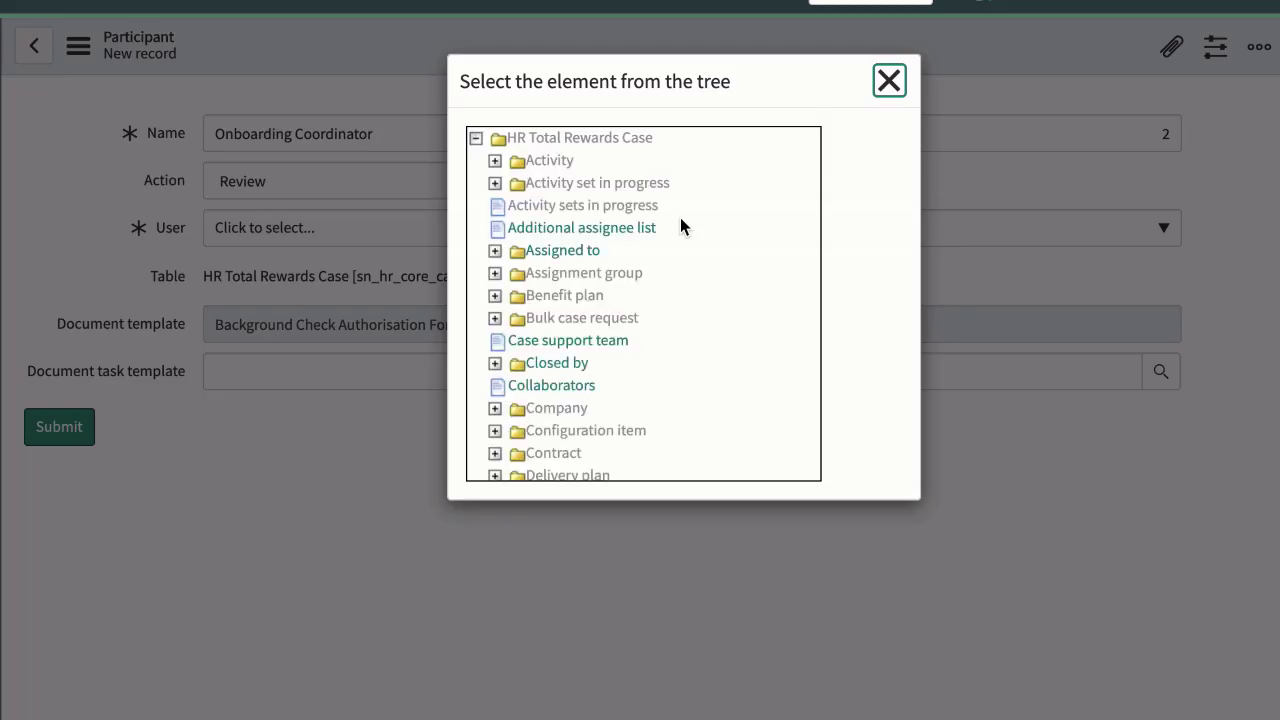
{"action": "left_click", "coordinate": [561, 250]}
{"action": "left_click", "coordinate": [59, 427]}
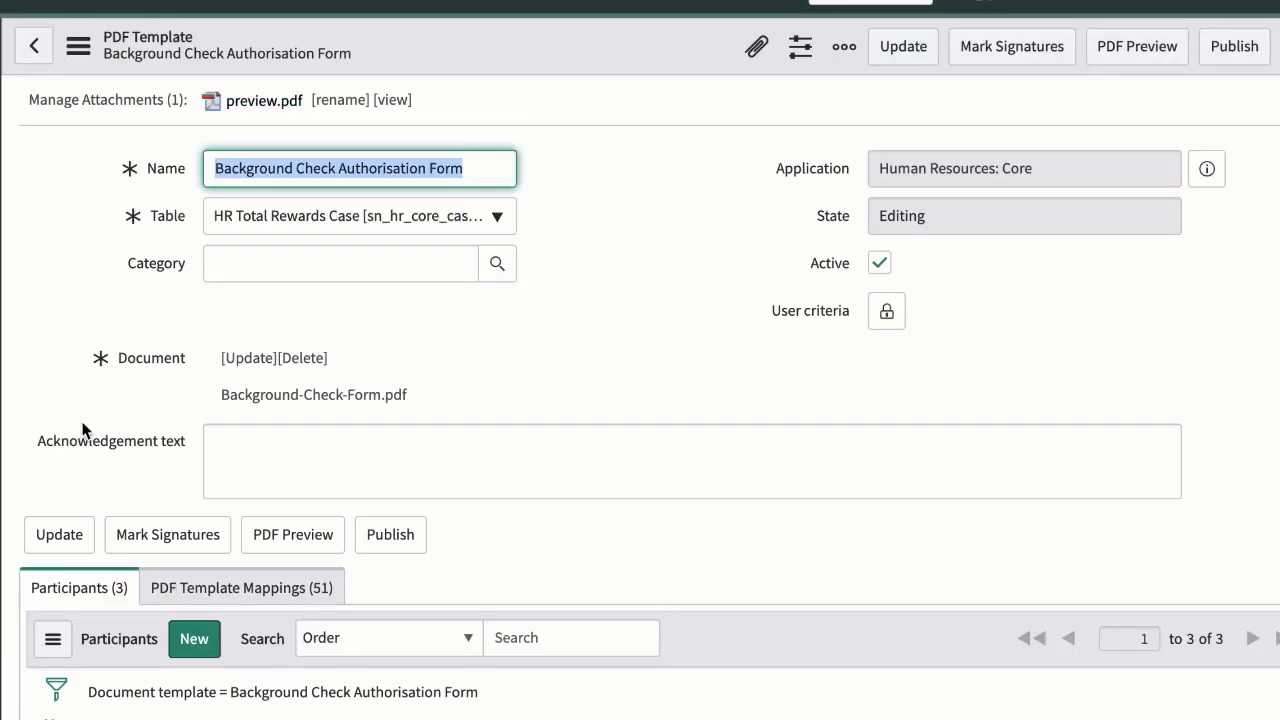
- Open the Date of Birth record among the template's PDF field mappings
{"action": "scroll", "coordinate": [83, 428], "scroll_direction": "down", "scroll_amount": 3}
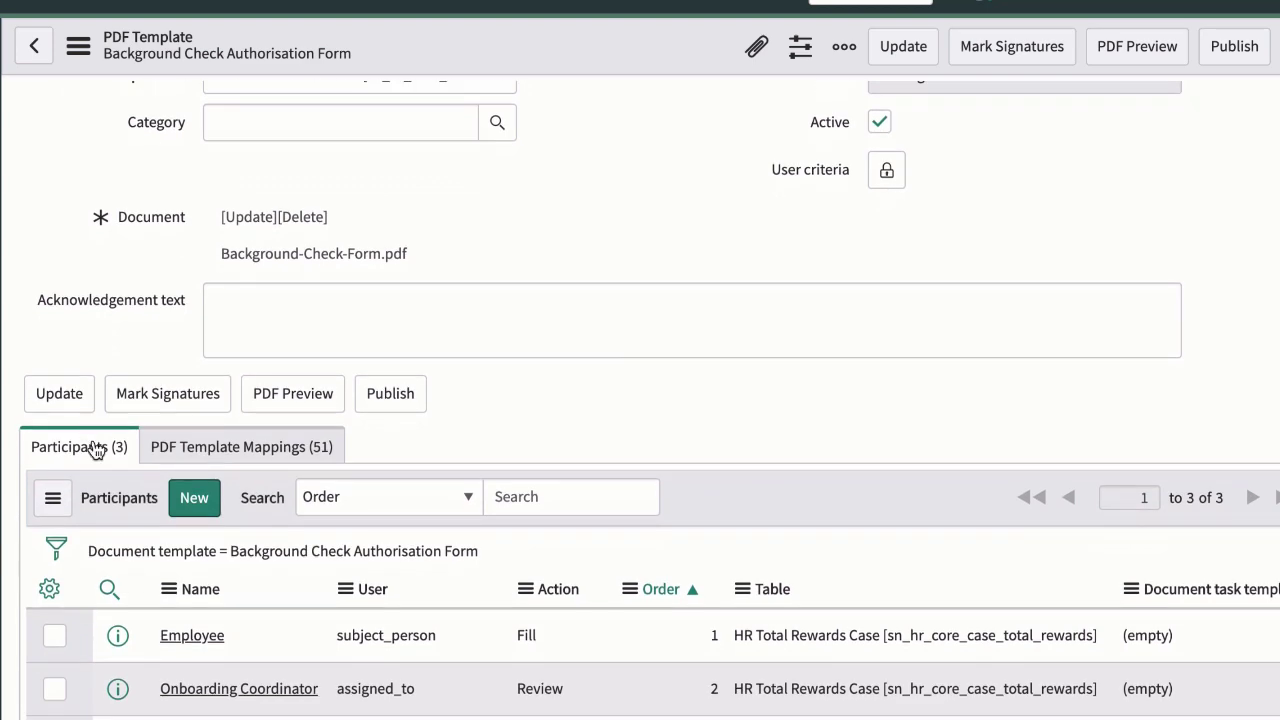
{"action": "left_click", "coordinate": [184, 458]}
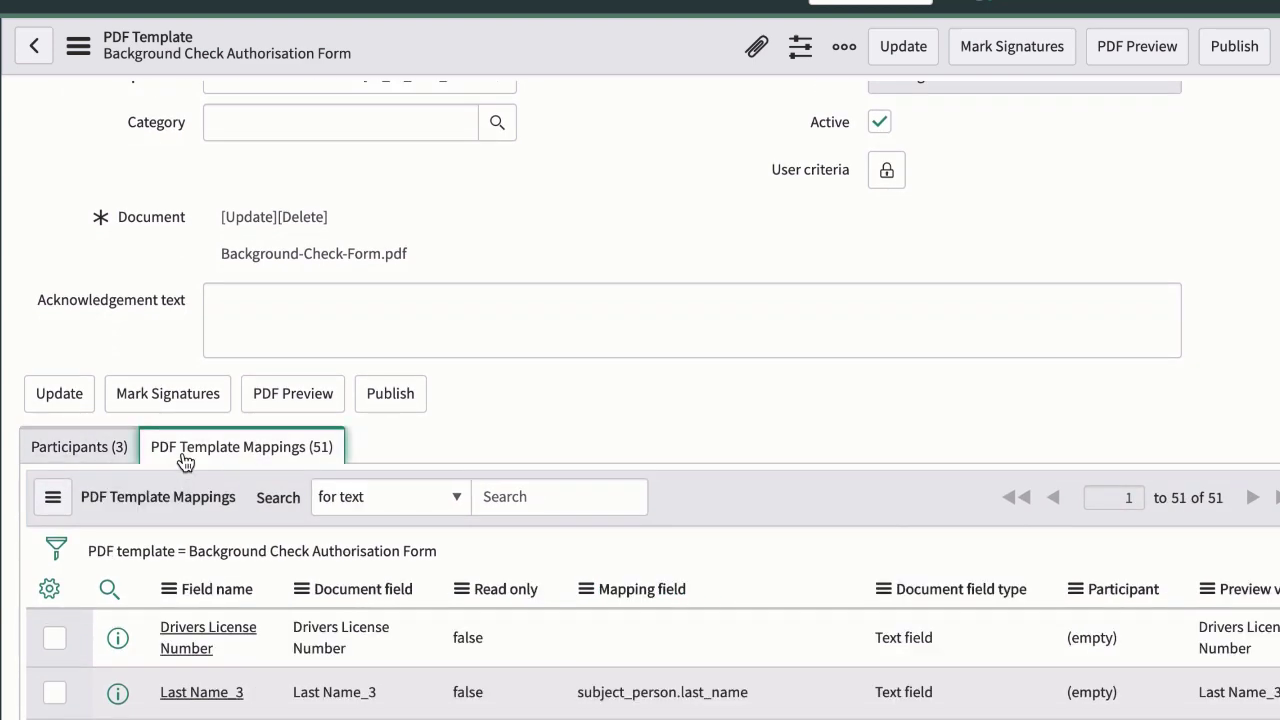
{"action": "scroll", "coordinate": [184, 458], "scroll_direction": "down", "scroll_amount": 5}
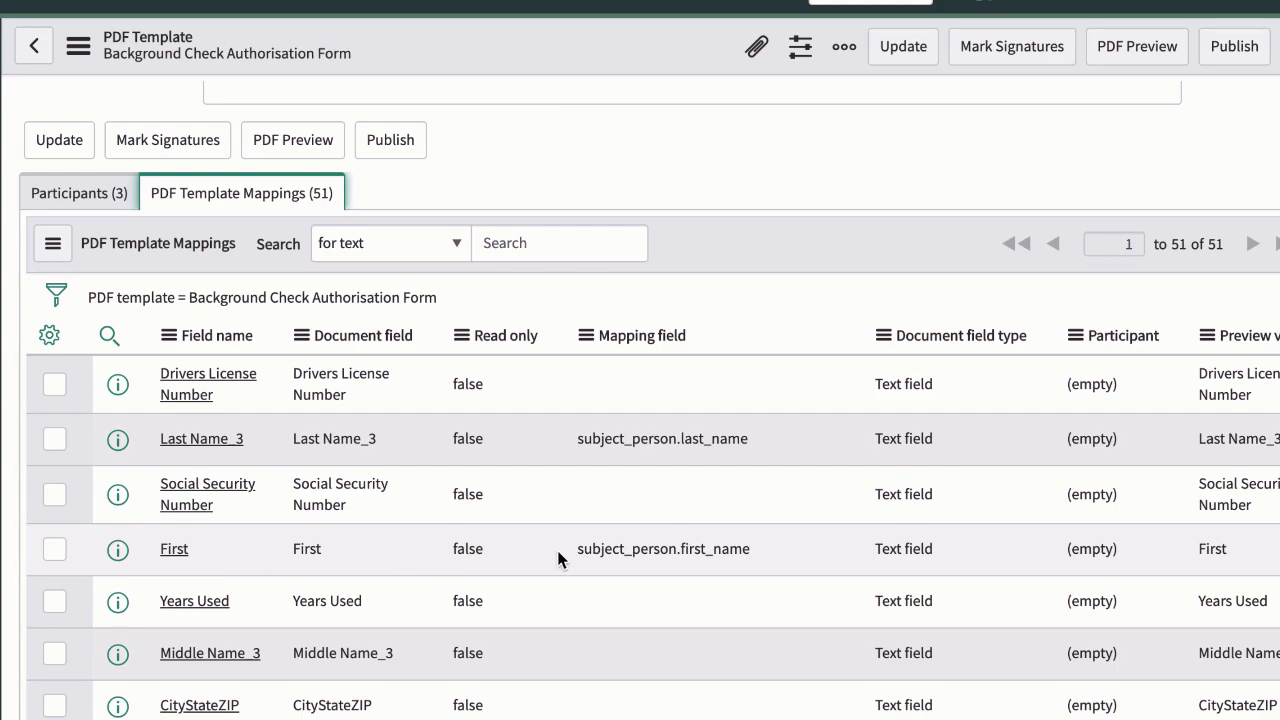
{"action": "scroll", "coordinate": [564, 549], "scroll_direction": "down", "scroll_amount": 15}
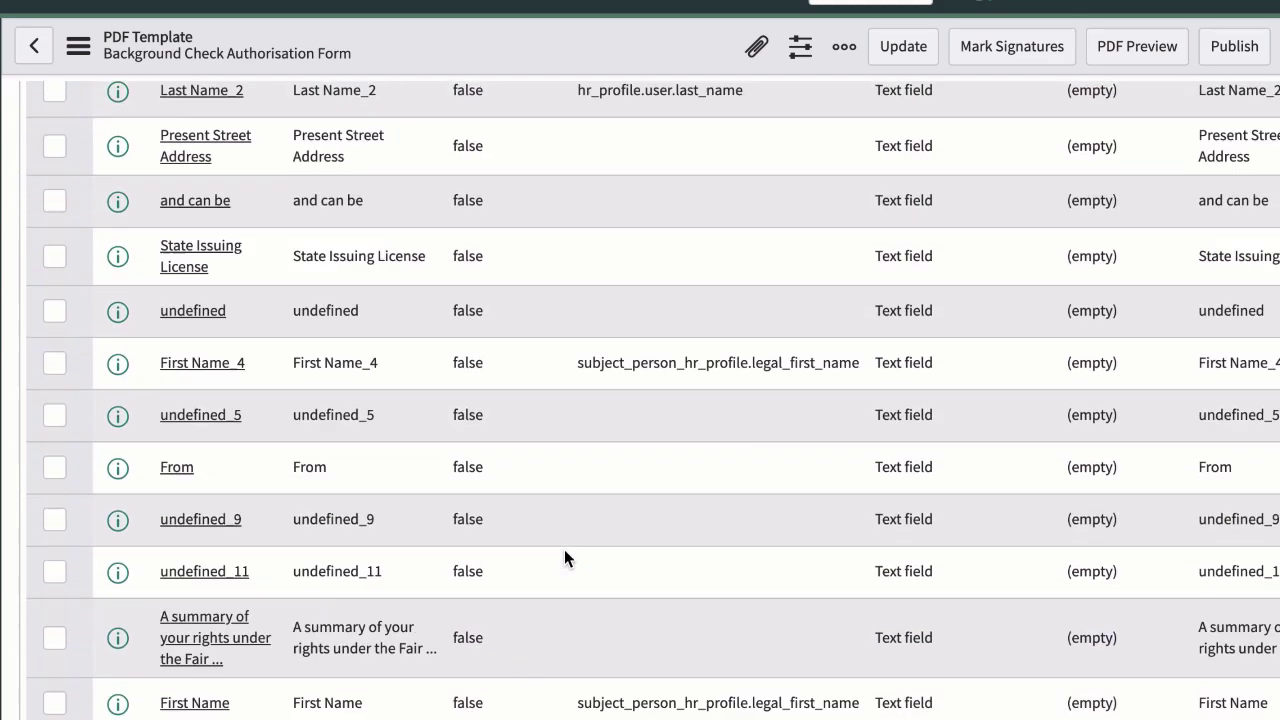
{"action": "scroll", "coordinate": [564, 549], "scroll_direction": "down", "scroll_amount": 5}
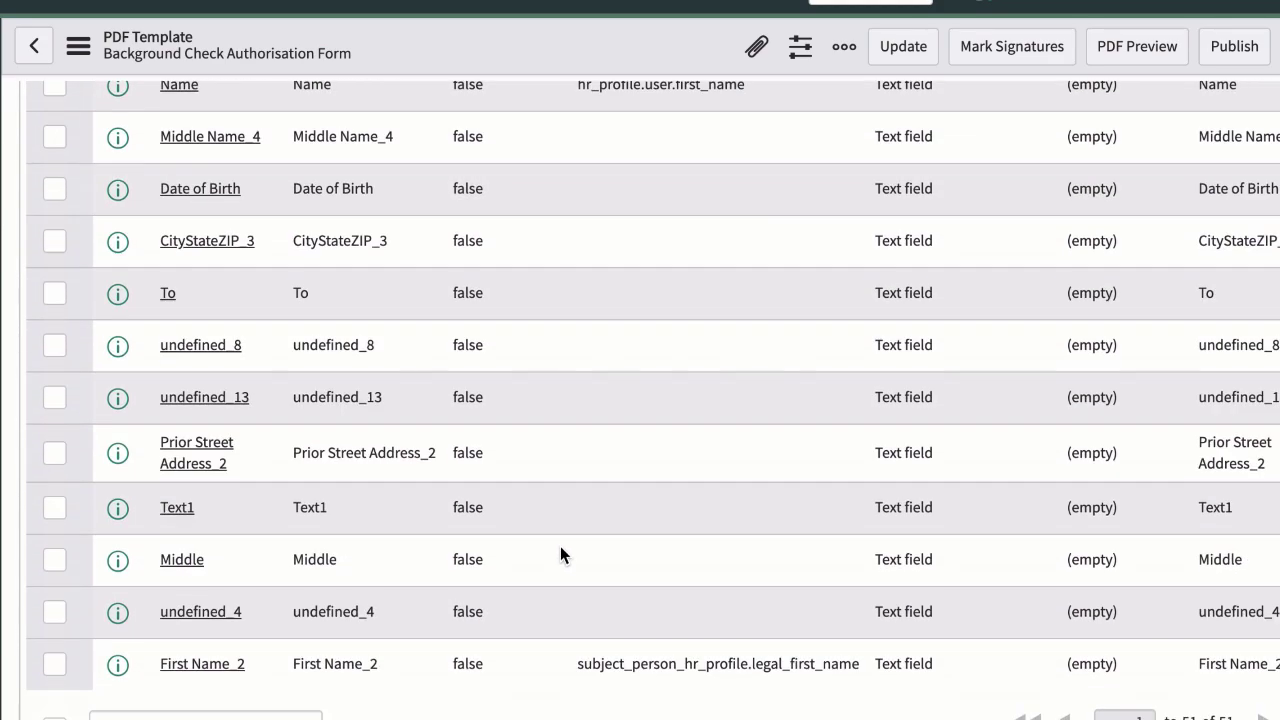
{"action": "left_click", "coordinate": [224, 190]}
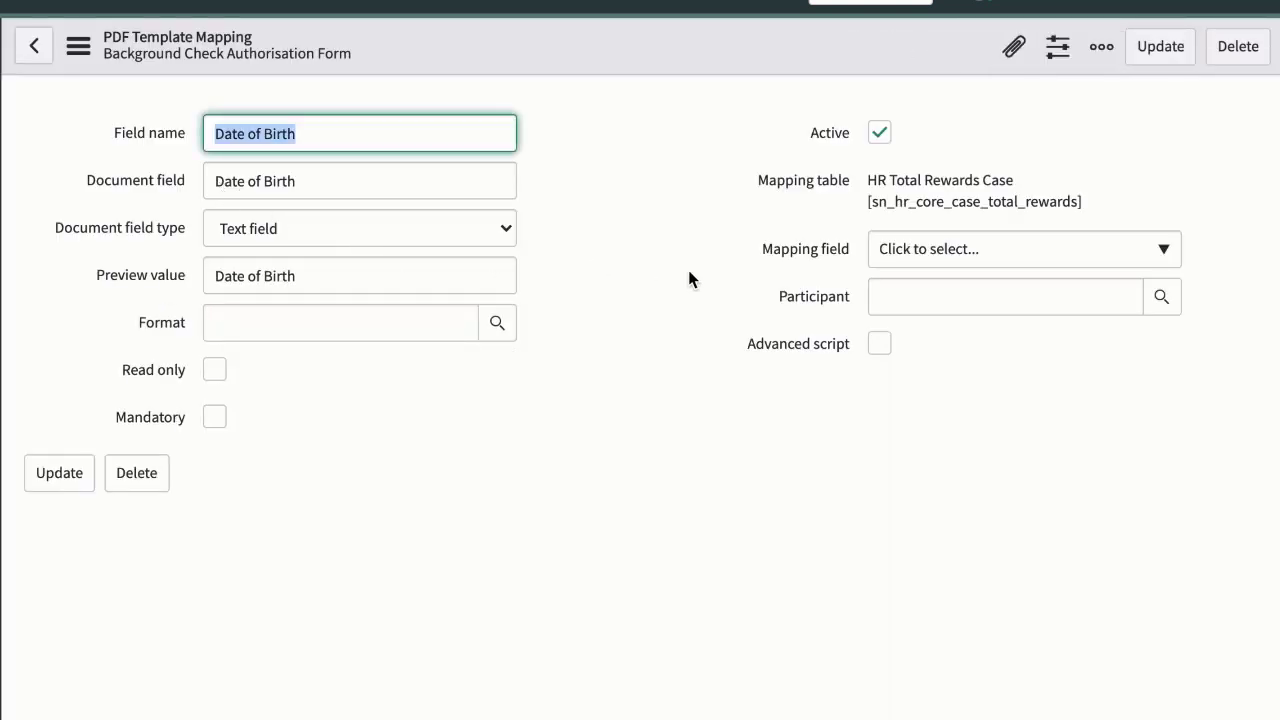
- Map the Date of Birth field to Date of birth under HR profile and save the mapping
{"action": "left_click", "coordinate": [918, 252]}
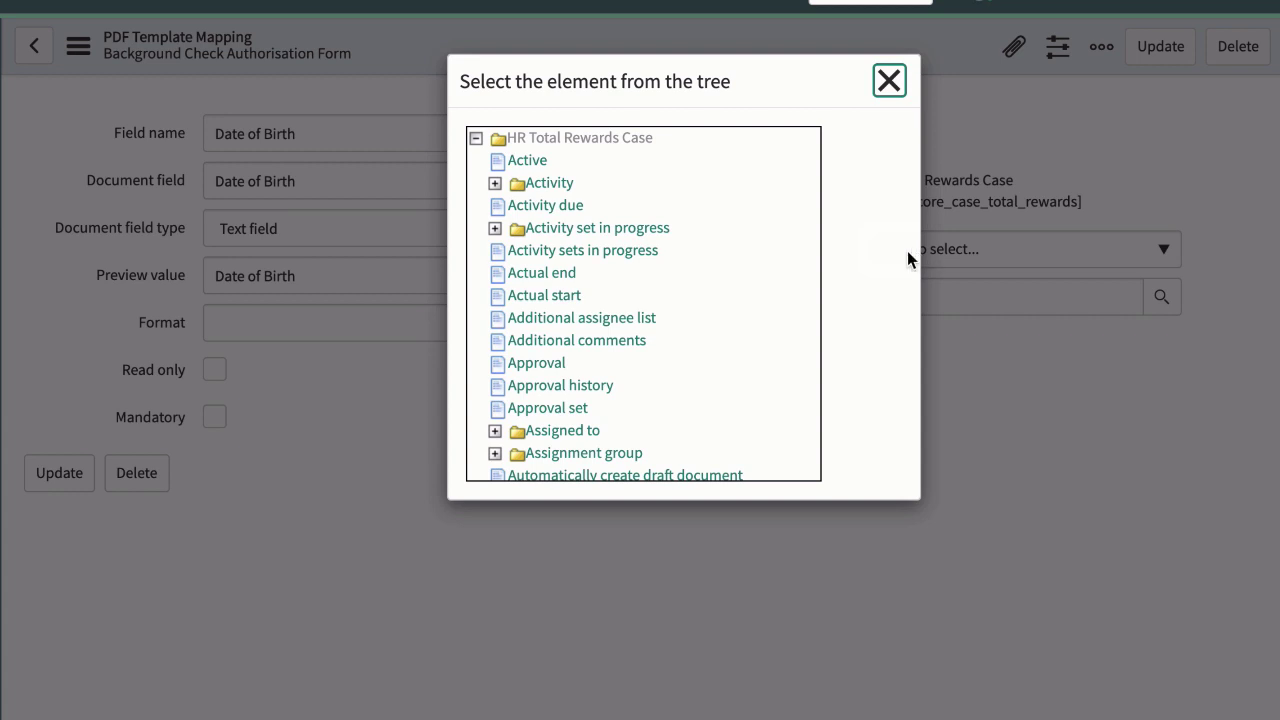
{"action": "scroll", "coordinate": [517, 395], "scroll_direction": "down", "scroll_amount": 5}
{"action": "scroll", "coordinate": [515, 397], "scroll_direction": "down", "scroll_amount": 8}
{"action": "scroll", "coordinate": [515, 397], "scroll_direction": "down", "scroll_amount": 7}
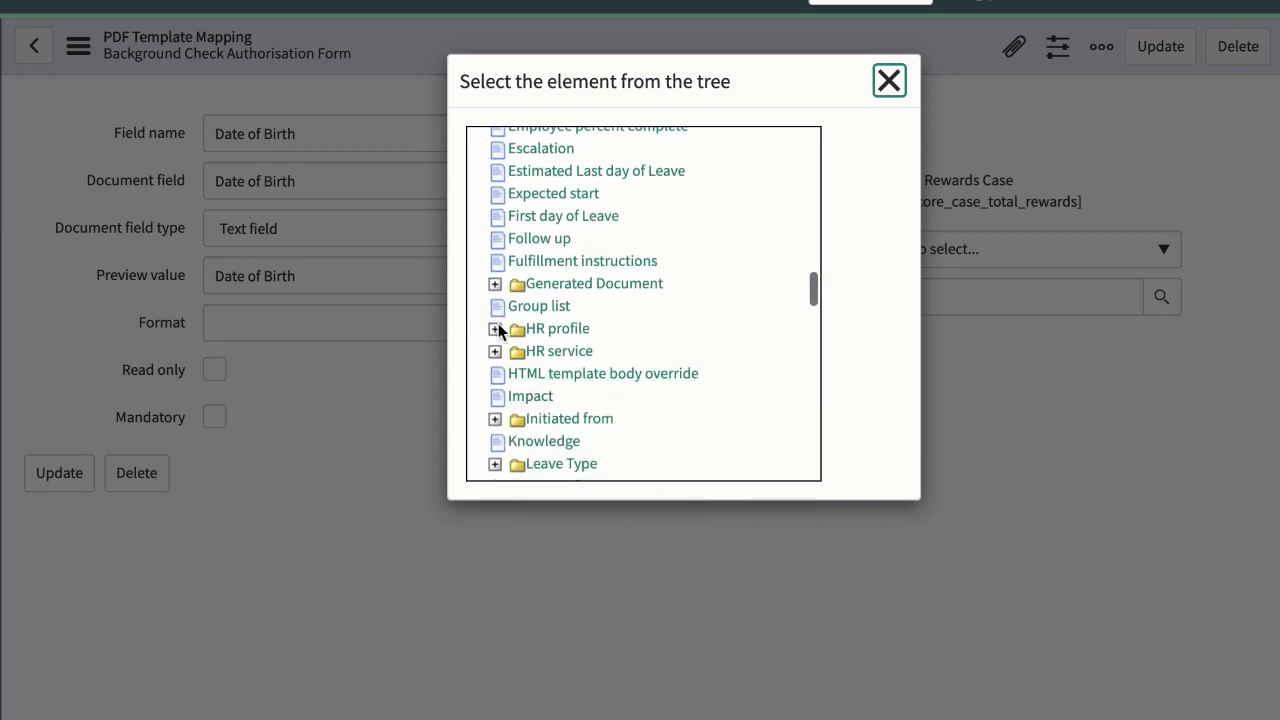
{"action": "left_click", "coordinate": [495, 328]}
{"action": "left_click", "coordinate": [530, 443]}
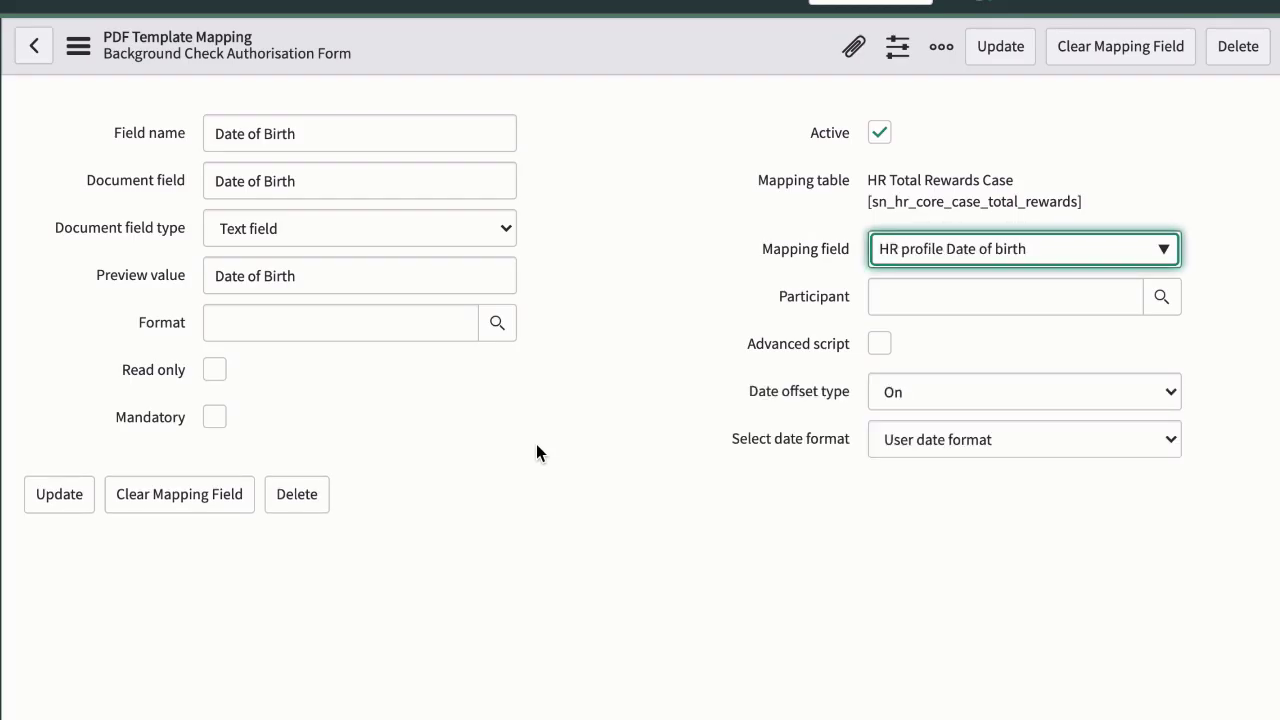
{"action": "left_click", "coordinate": [59, 494]}
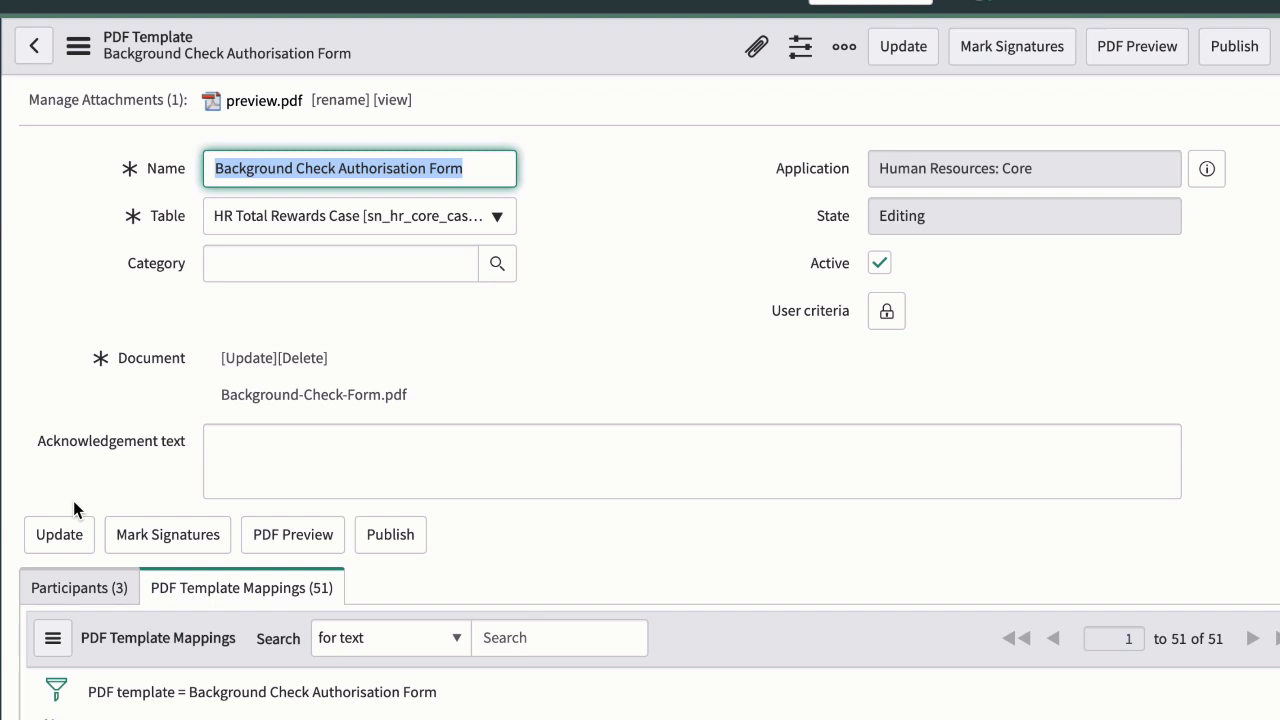
- Add a signature field and mark its area over the Signature line on page 2 of the document
{"action": "left_click", "coordinate": [977, 58]}
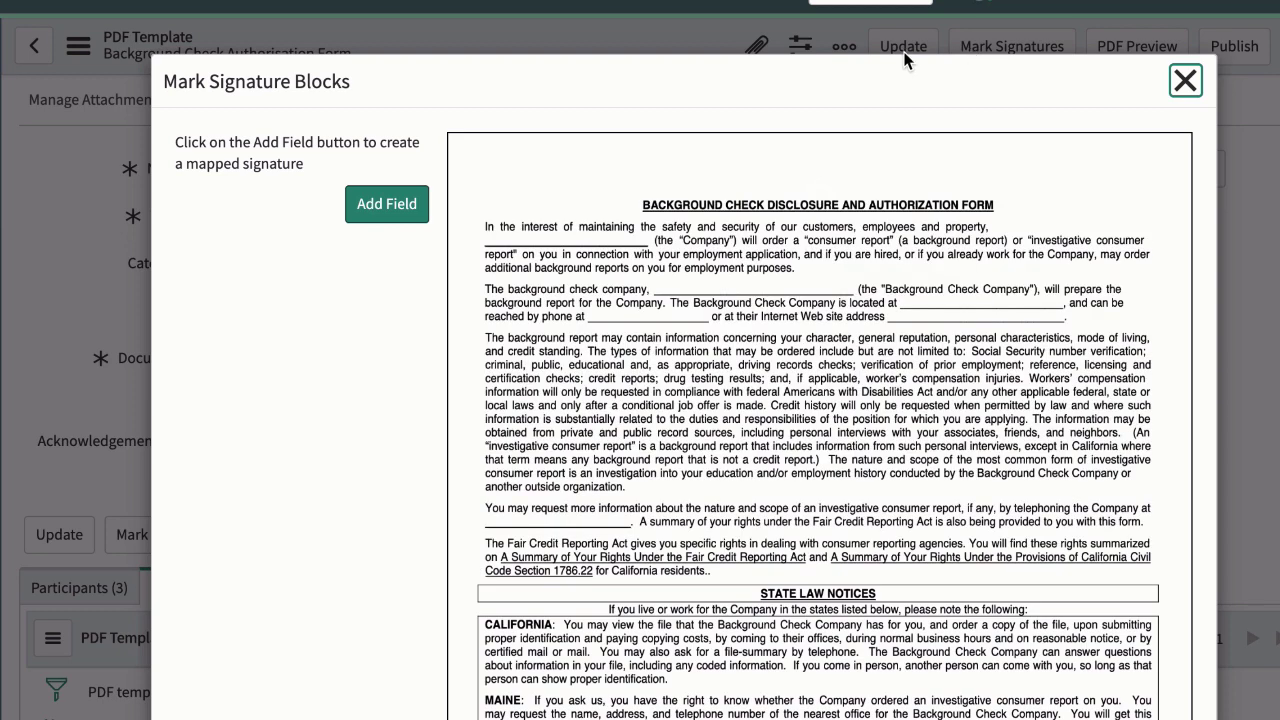
{"action": "left_click", "coordinate": [366, 203]}
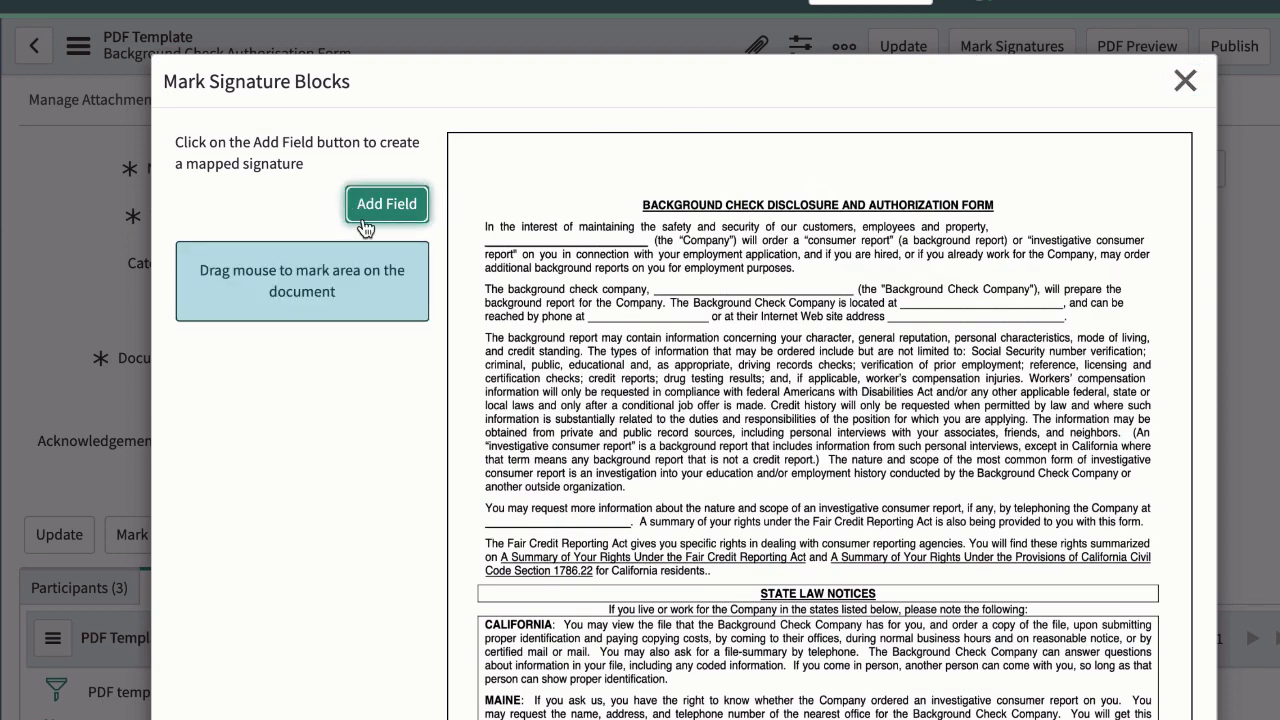
{"action": "scroll", "coordinate": [503, 385], "scroll_direction": "down", "scroll_amount": 5}
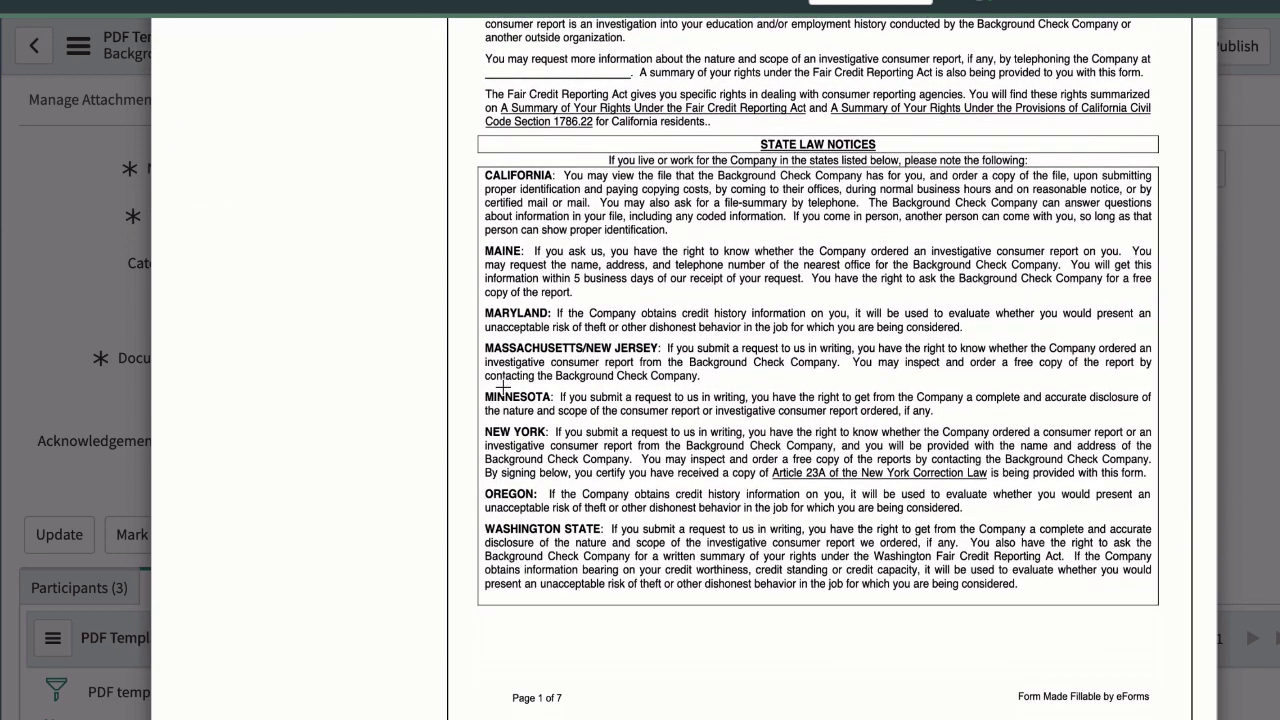
{"action": "left_click", "coordinate": [895, 716]}
{"action": "mouse_move", "coordinate": [560, 237]}
{"action": "left_mouse_down"}
{"action": "mouse_move", "coordinate": [634, 266]}
{"action": "mouse_move", "coordinate": [774, 267]}
{"action": "left_mouse_up"}
- Name the marked field "employee signature", with Employee as the signee, and save the mapping
{"action": "scroll", "coordinate": [326, 195], "scroll_direction": "up", "scroll_amount": 5}
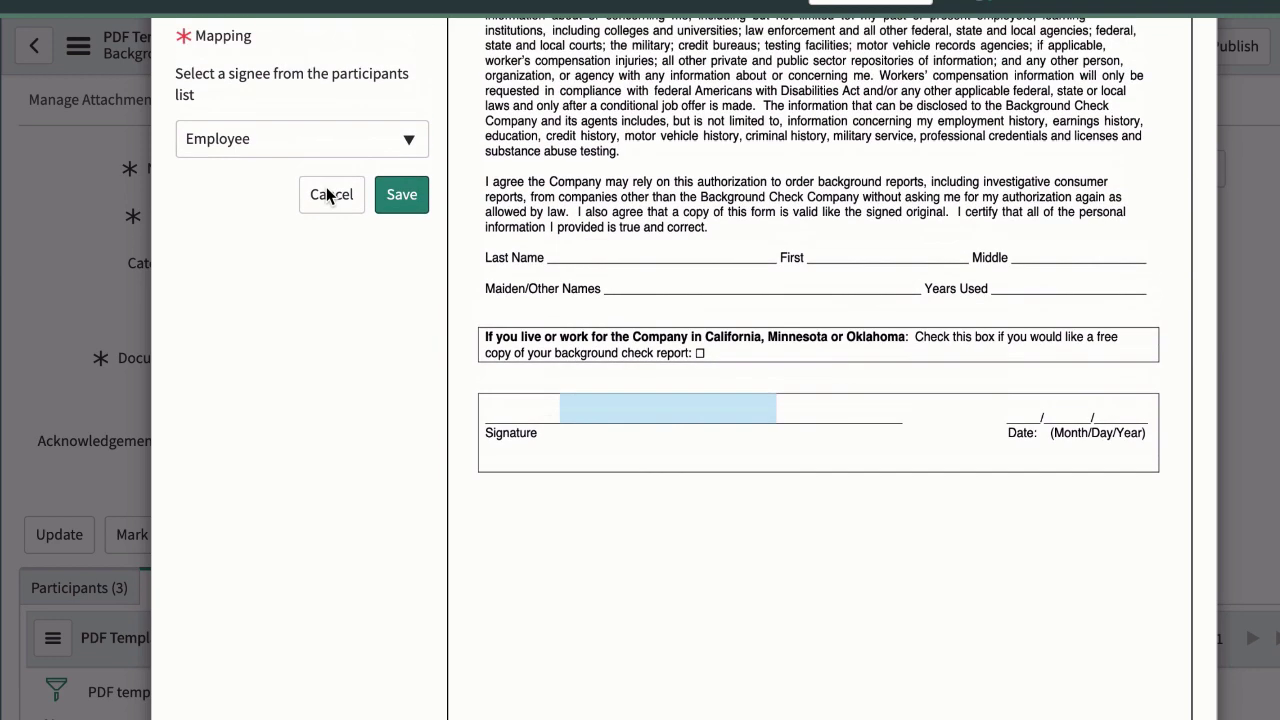
{"action": "left_click", "coordinate": [326, 185]}
{"action": "type", "text": "employee signature"}
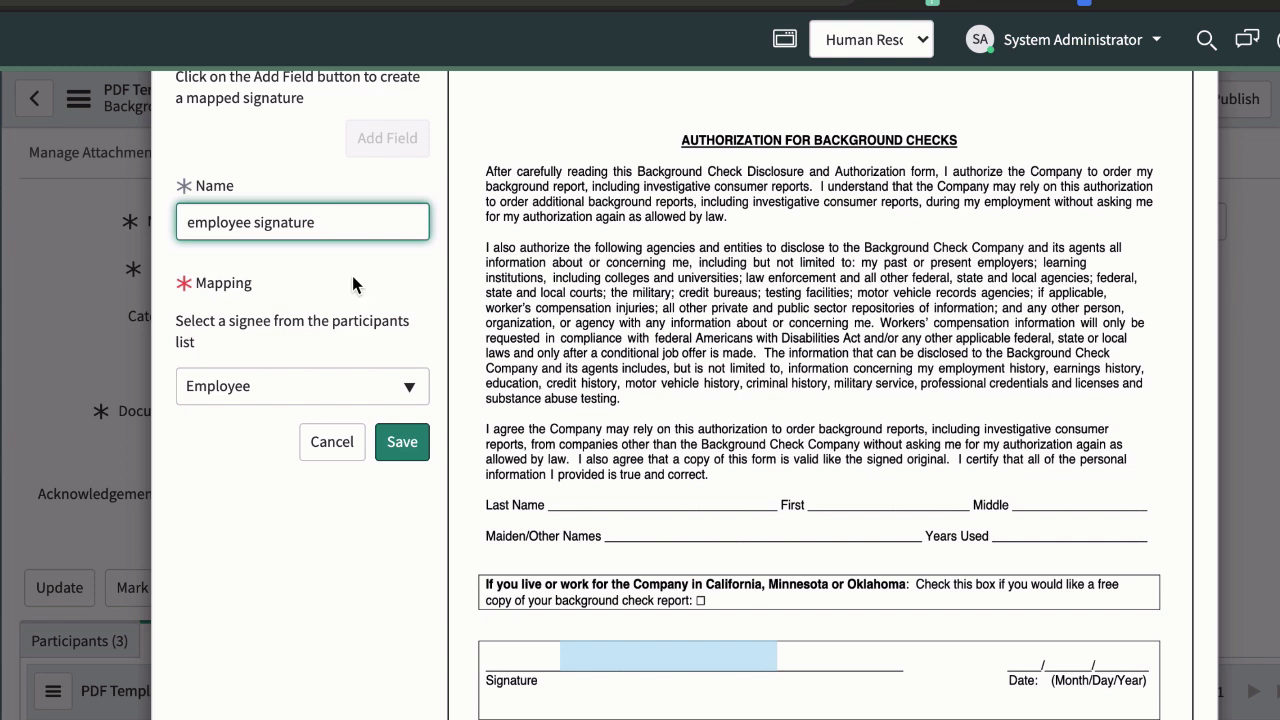
{"action": "left_click", "coordinate": [389, 434]}
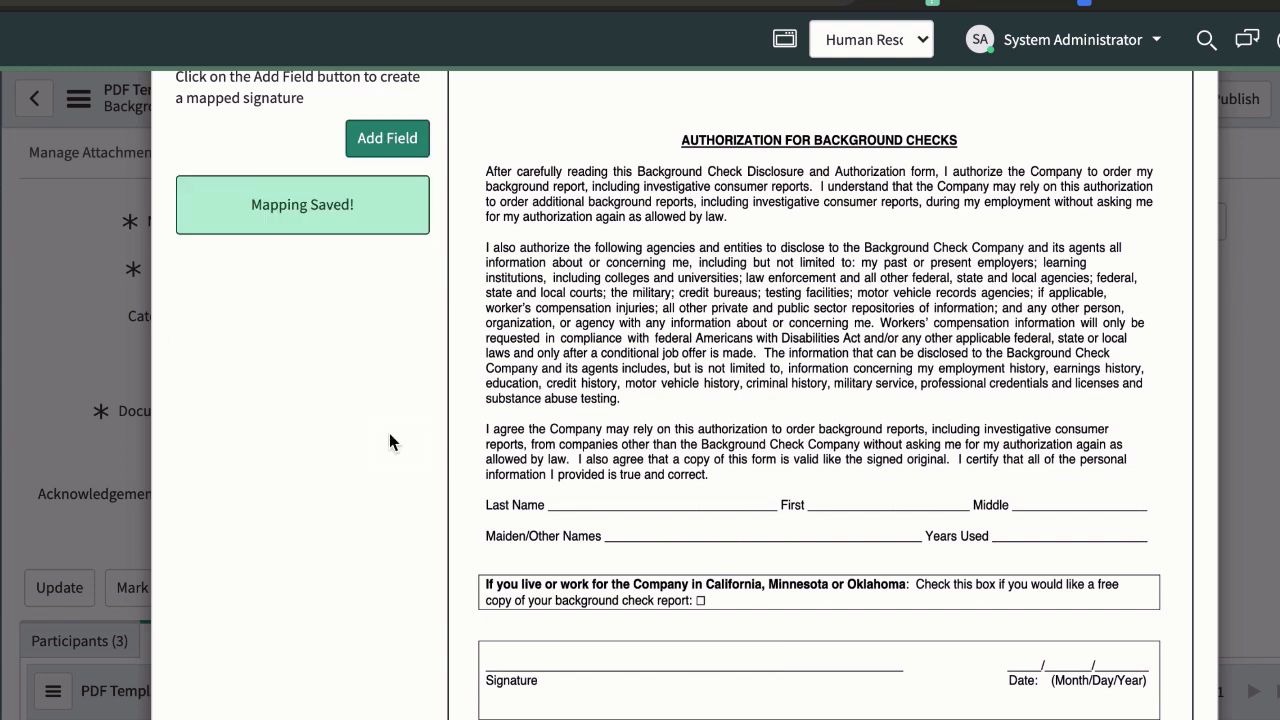
- Mark a second signature area just below the employee's, name it "manager signature" with Manager as the signee, and save it
{"action": "left_click", "coordinate": [362, 147]}
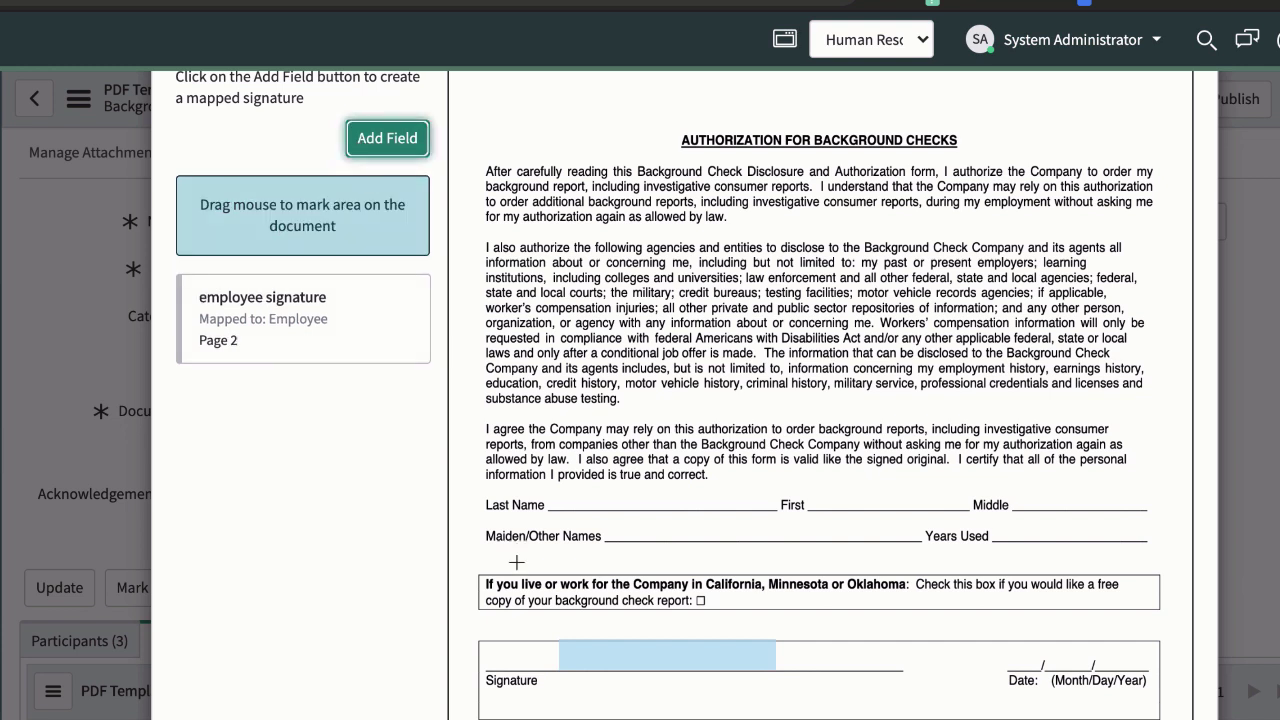
{"action": "mouse_move", "coordinate": [559, 677]}
{"action": "left_mouse_down"}
{"action": "mouse_move", "coordinate": [650, 713]}
{"action": "mouse_move", "coordinate": [775, 713]}
{"action": "left_mouse_up"}
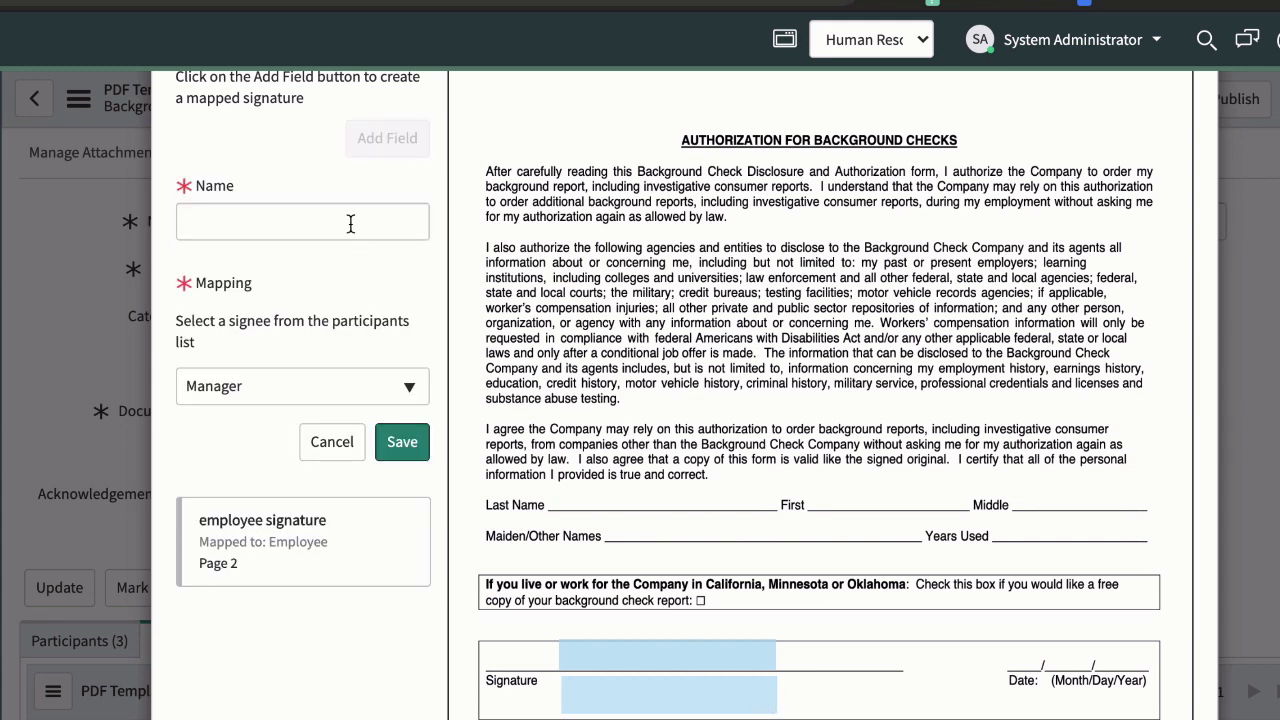
{"action": "left_click", "coordinate": [350, 223]}
{"action": "type", "text": "manager signature"}
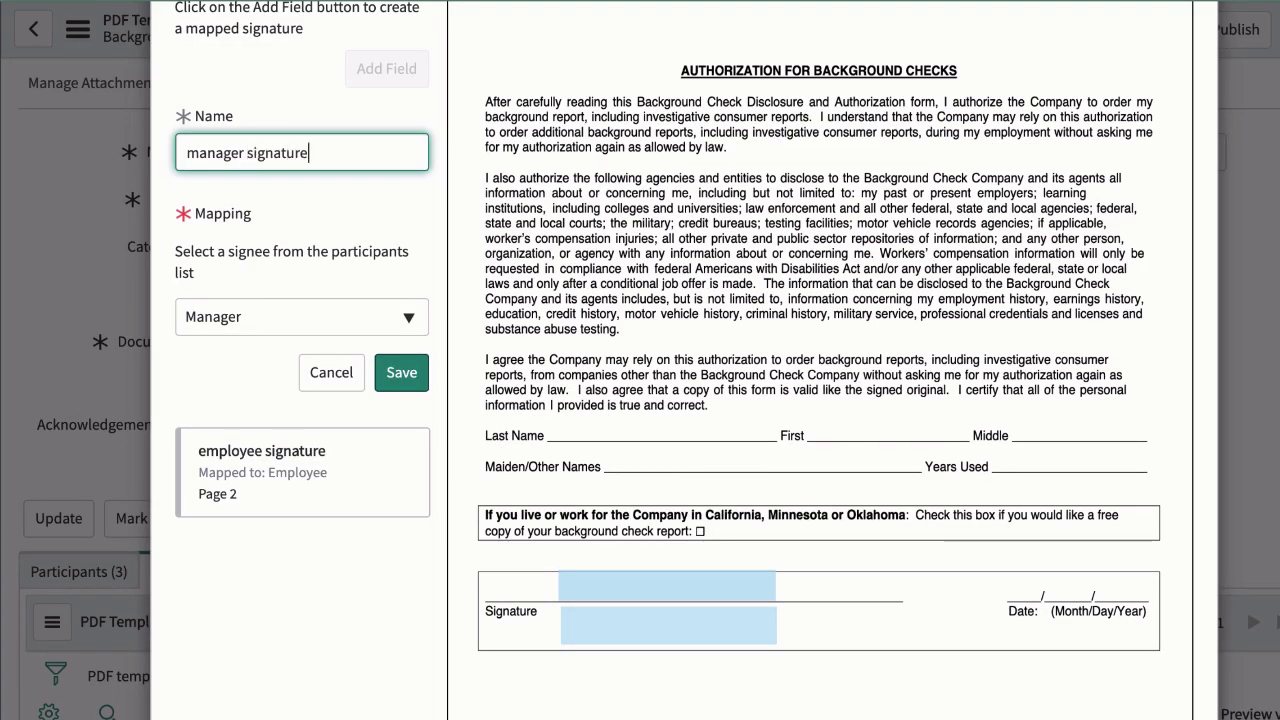
{"action": "left_click", "coordinate": [400, 372]}
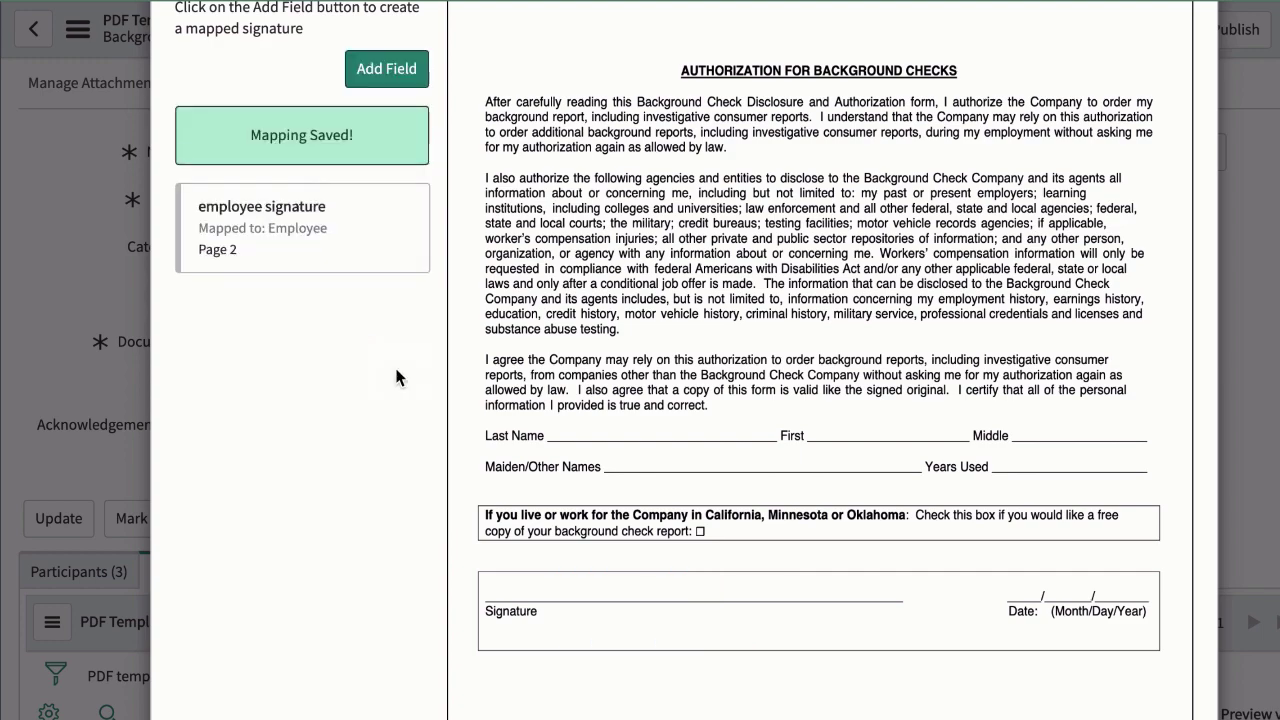
- Close the signature block marking and publish the Background Check Authorisation Form template
{"action": "scroll", "coordinate": [396, 372], "scroll_direction": "down", "scroll_amount": 3}
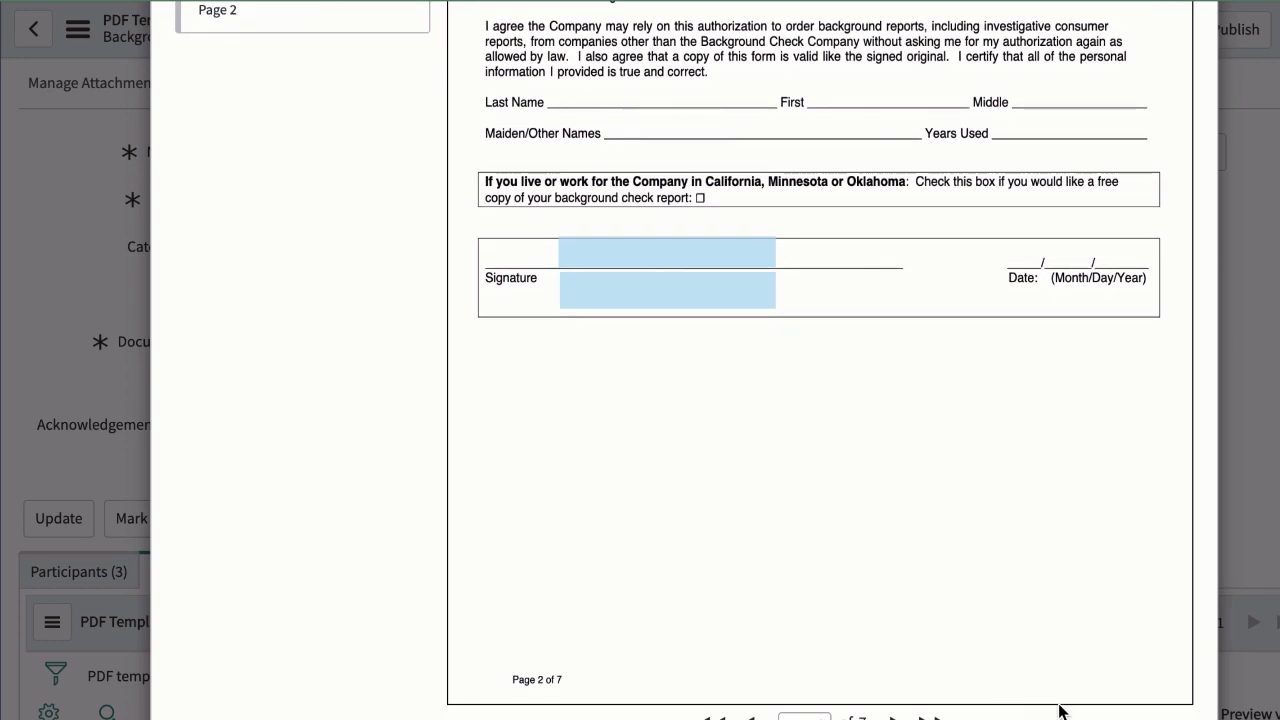
{"action": "left_click", "coordinate": [1130, 718]}
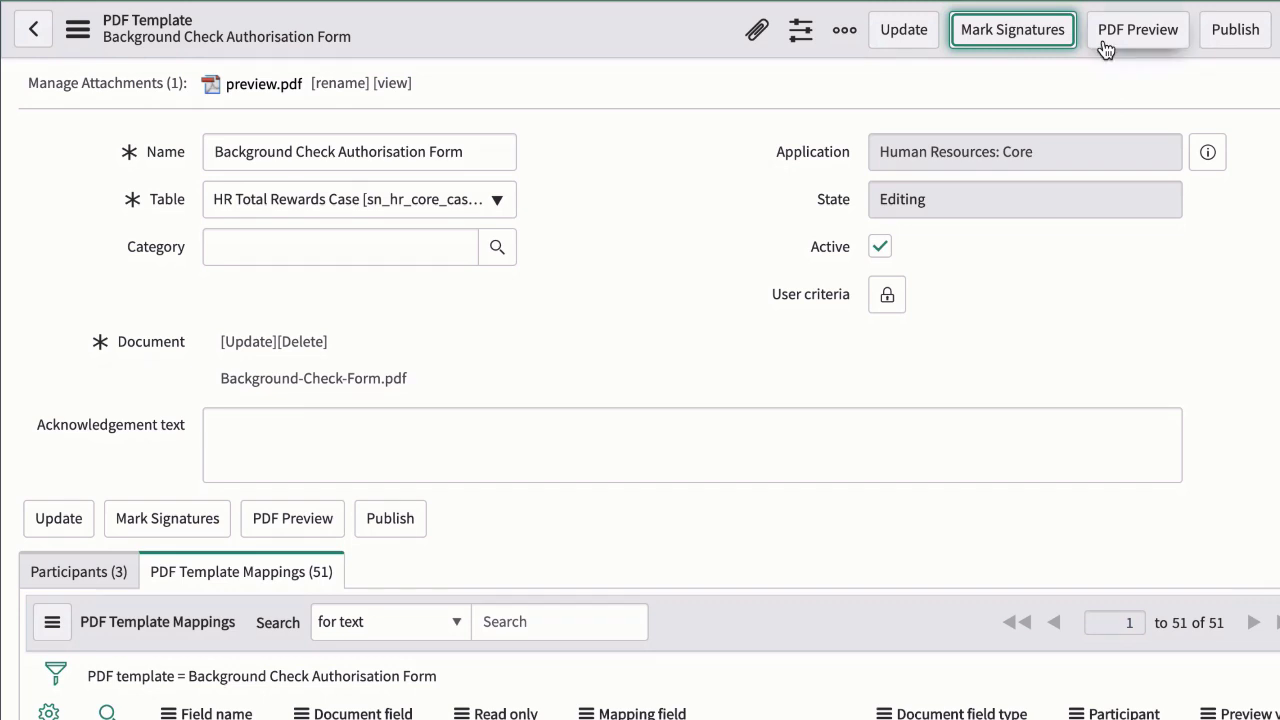
{"action": "left_click", "coordinate": [1230, 46]}
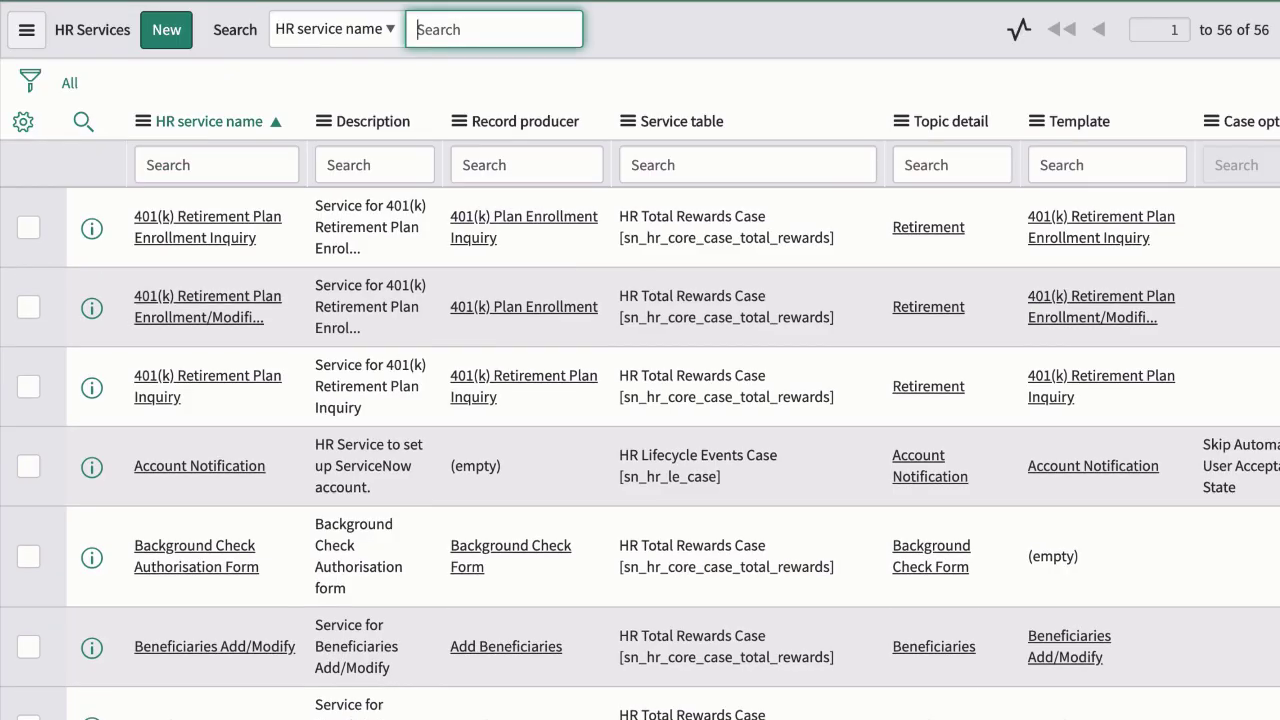
- Open the Background Check Authorisation Form HR service and set its template to Background Check Form
{"action": "left_click", "coordinate": [150, 543]}
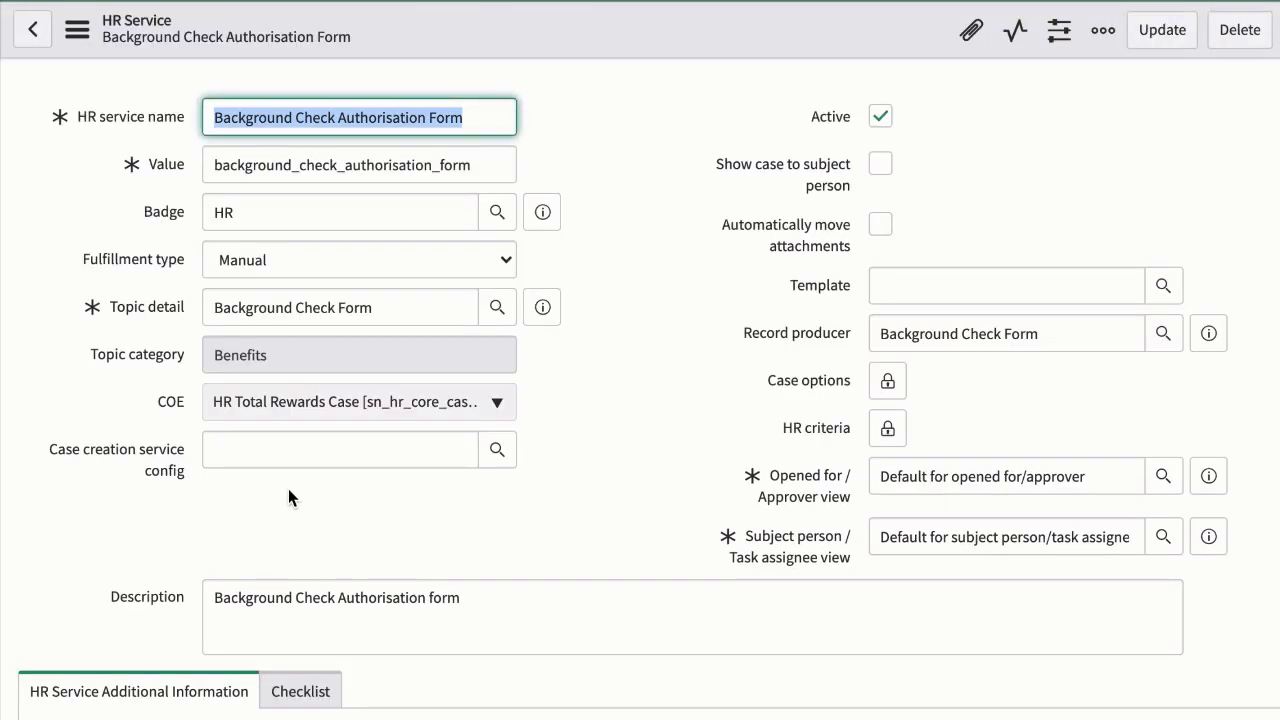
{"action": "left_click", "coordinate": [898, 293]}
{"action": "type", "text": "Background Check Form"}
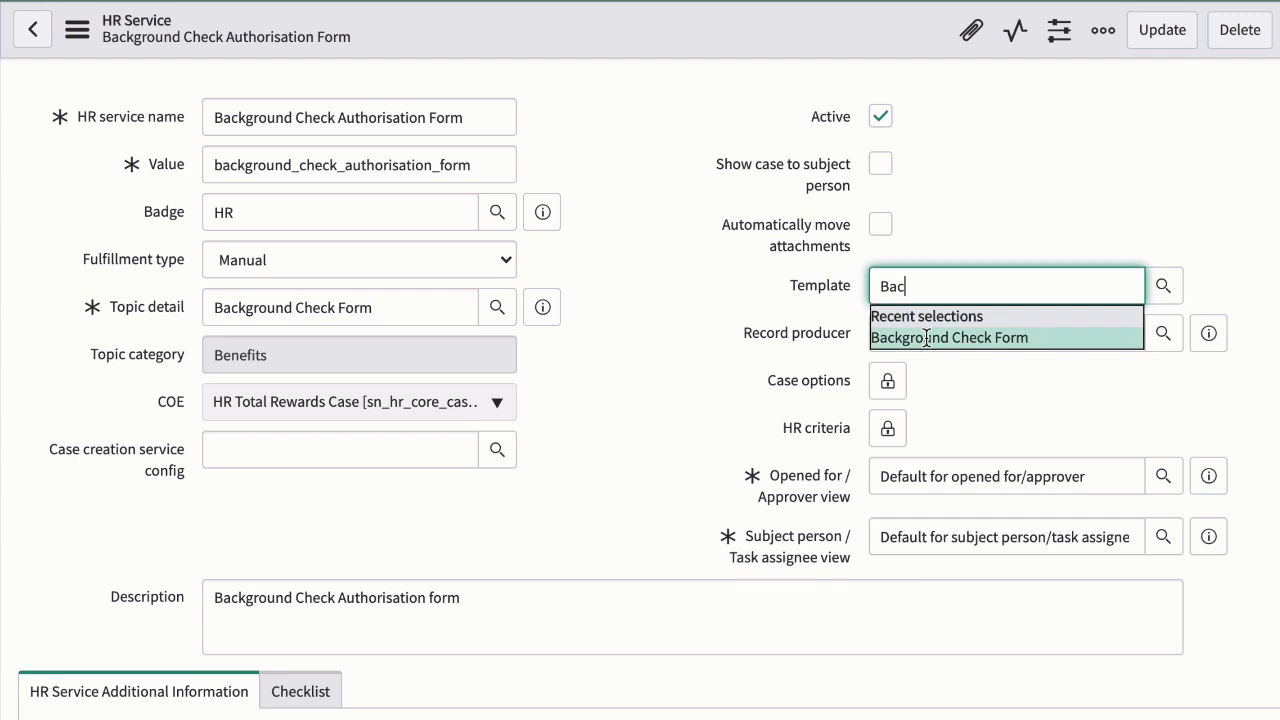
{"action": "left_click", "coordinate": [926, 338]}
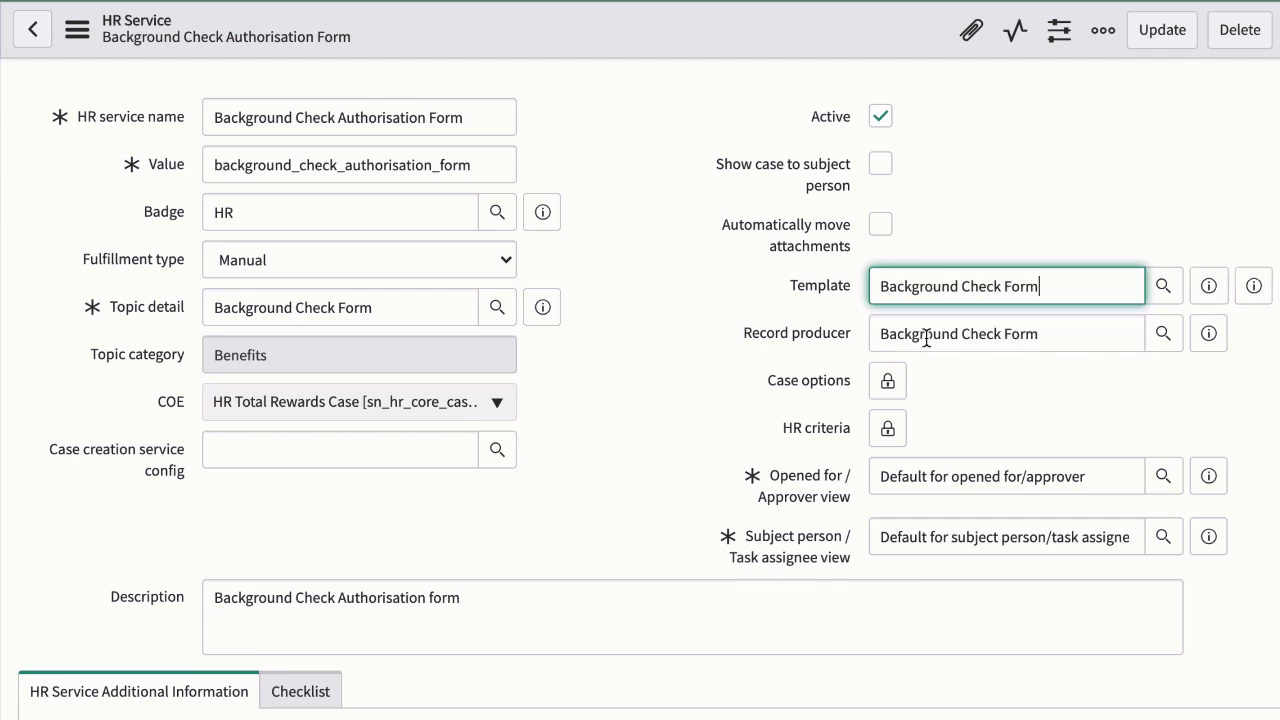
- Add Automatically Initiate Document Tasks to the HR service's case options and save the record
{"action": "left_click", "coordinate": [886, 384]}
{"action": "type", "text": "A"}
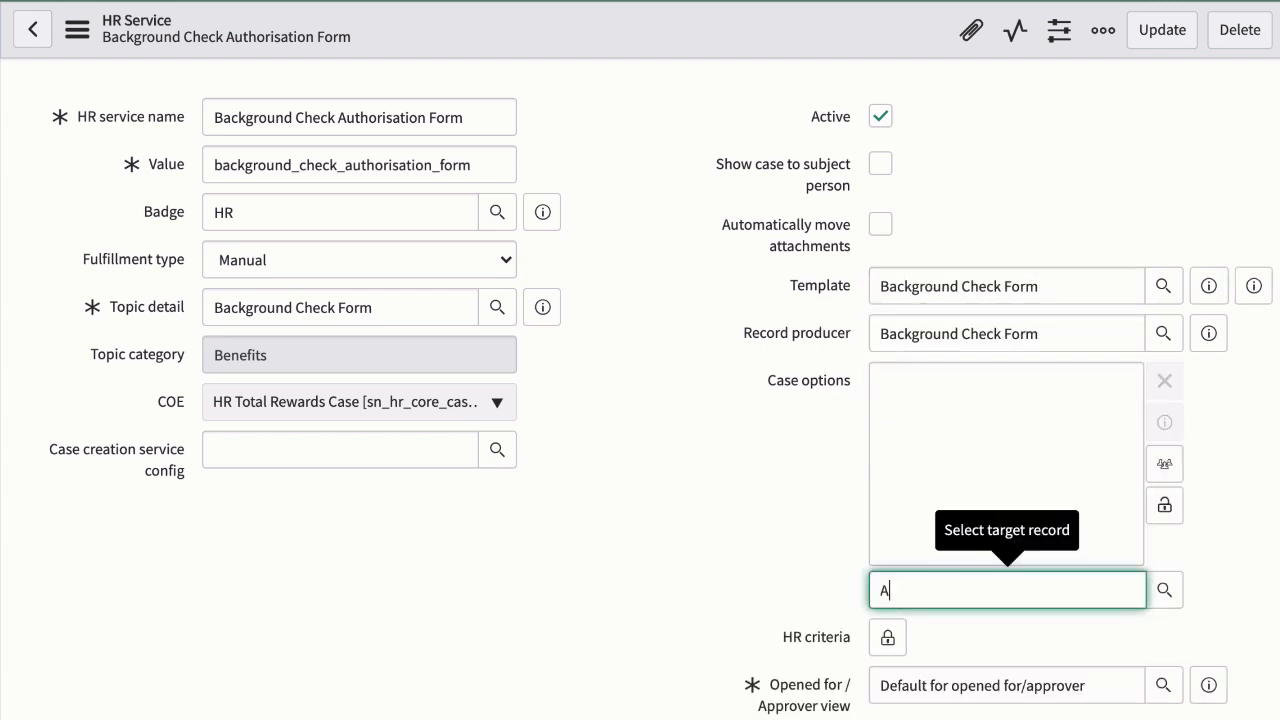
{"action": "type", "text": "utomatically"}
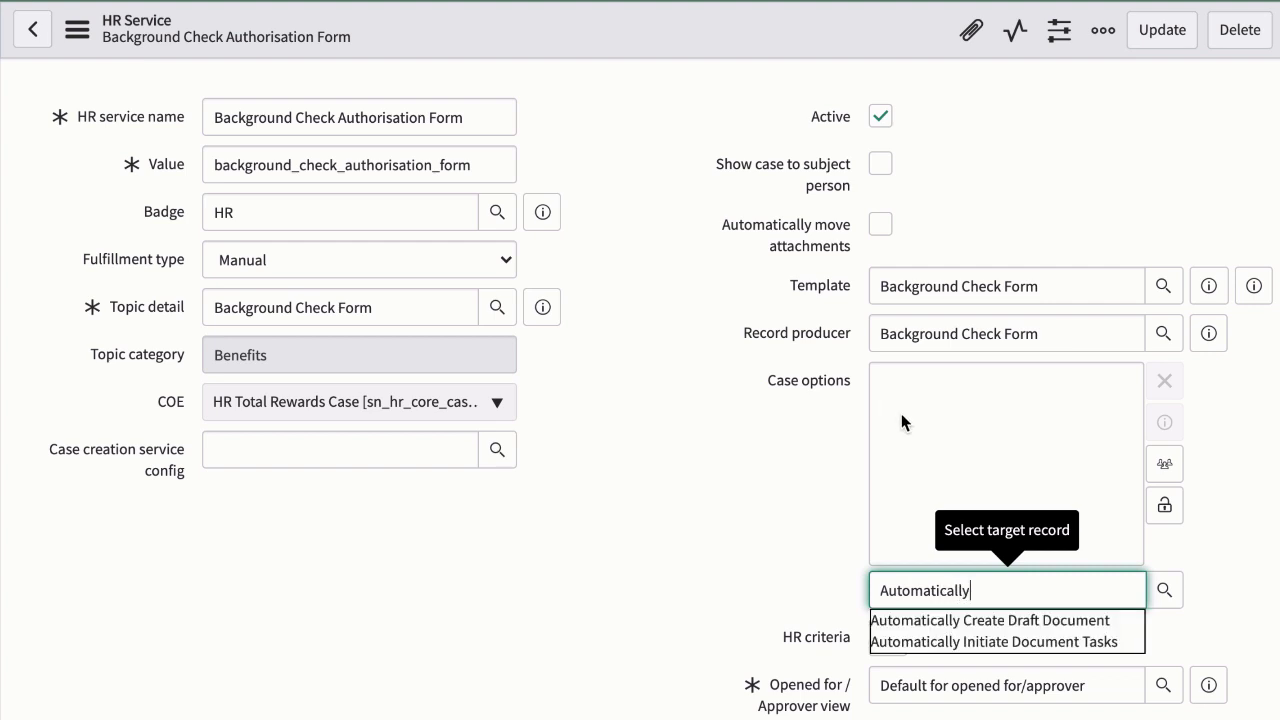
{"action": "left_click", "coordinate": [948, 638]}
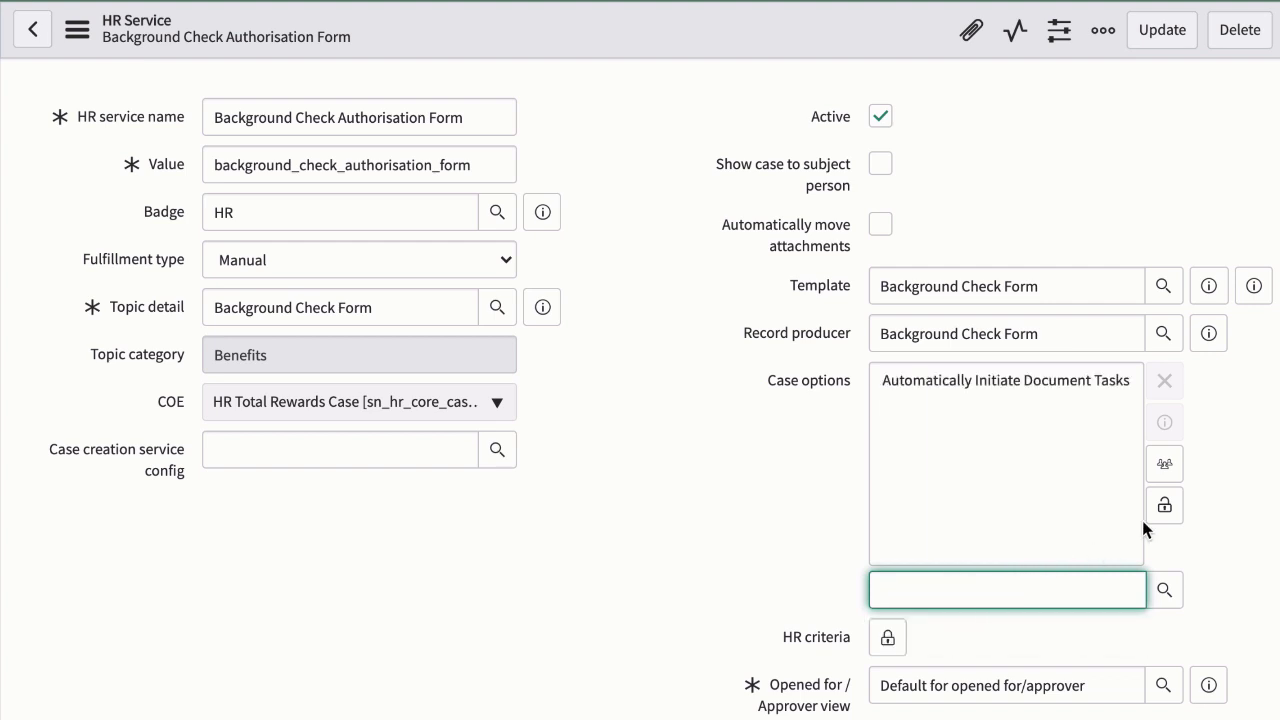
{"action": "left_click", "coordinate": [1164, 505]}
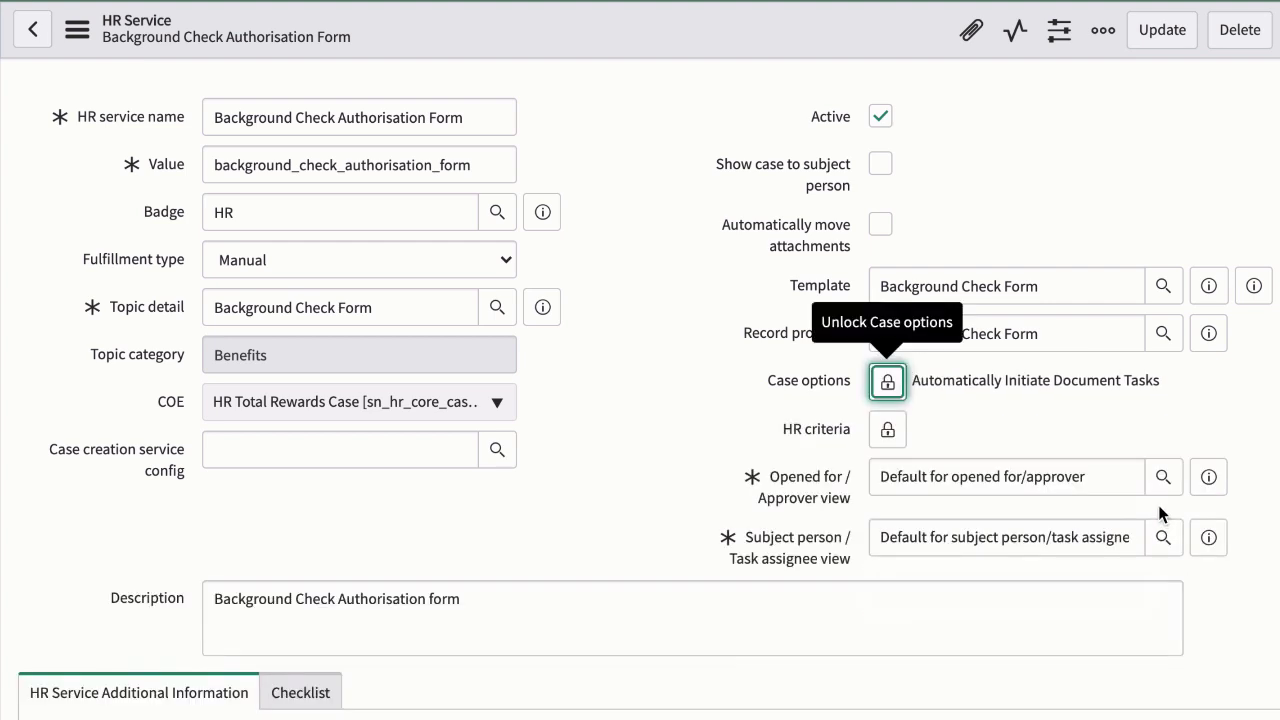
{"action": "left_click", "coordinate": [1160, 31]}
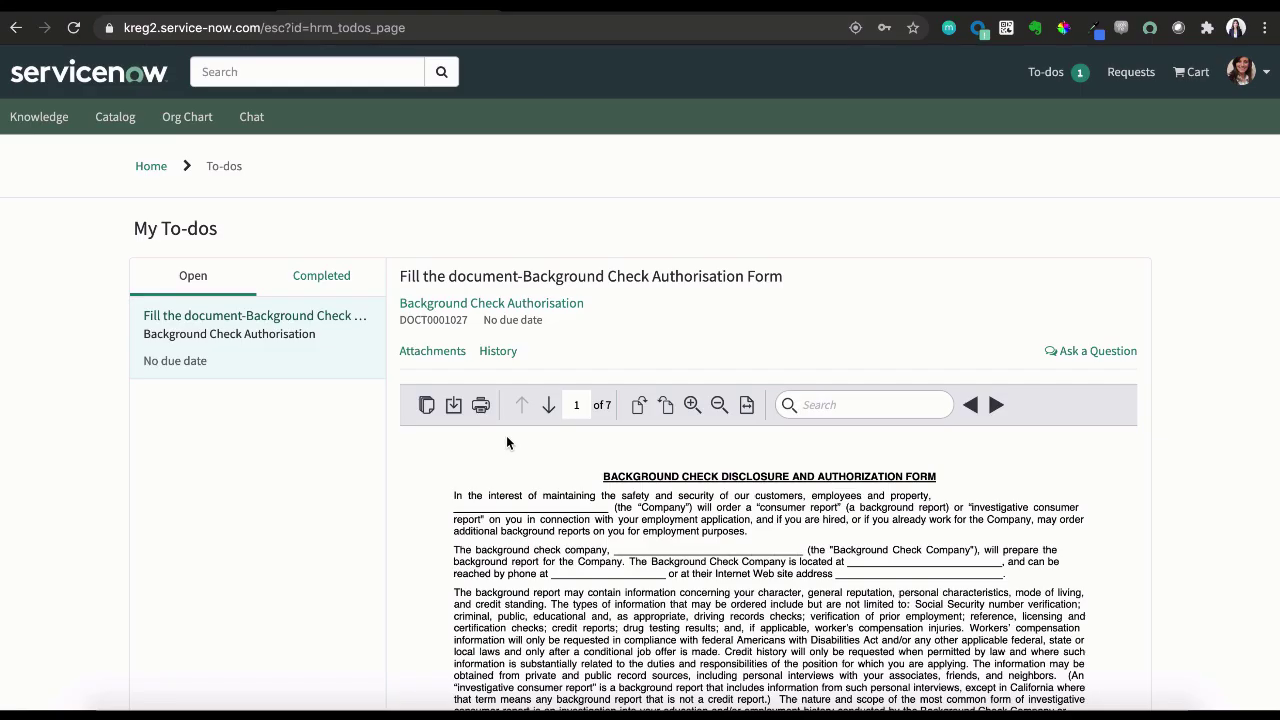
- In the employee's background check to-do, draw the employee signature on page 2 of the form and submit it
{"action": "scroll", "coordinate": [352, 365], "scroll_direction": "down", "scroll_amount": 4}
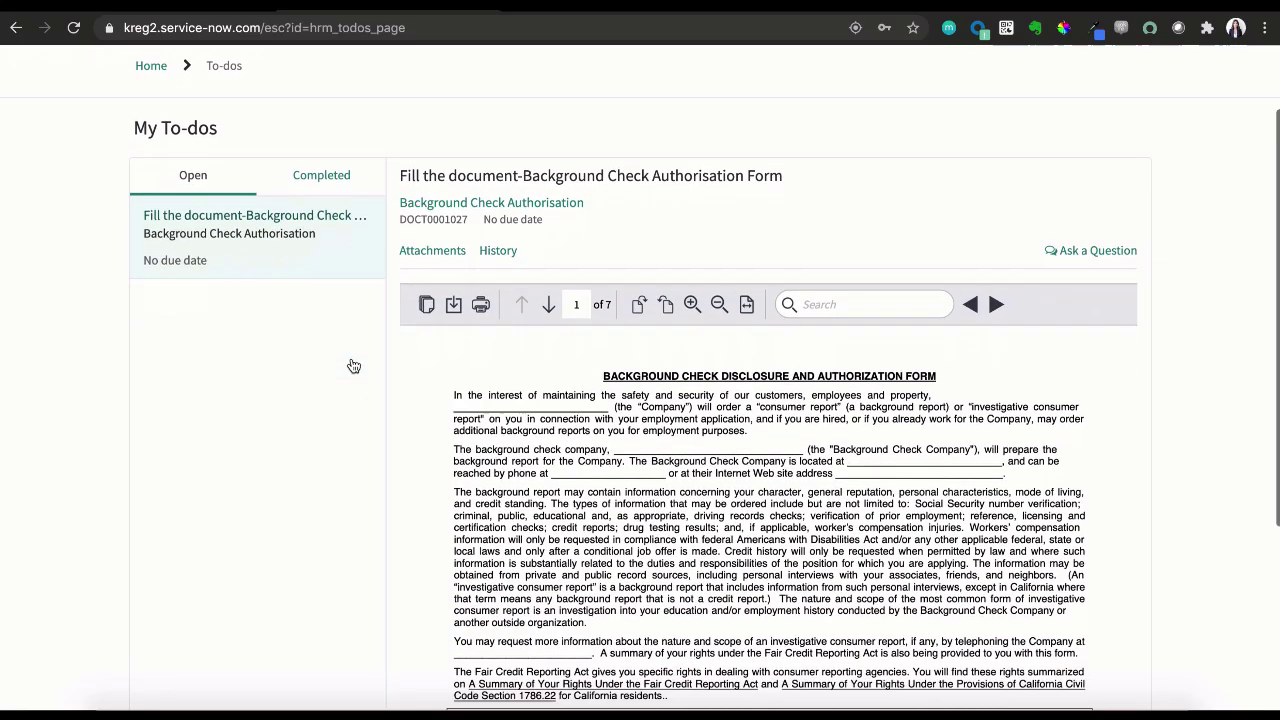
{"action": "scroll", "coordinate": [512, 483], "scroll_direction": "down", "scroll_amount": 5}
{"action": "scroll", "coordinate": [512, 483], "scroll_direction": "down", "scroll_amount": 10}
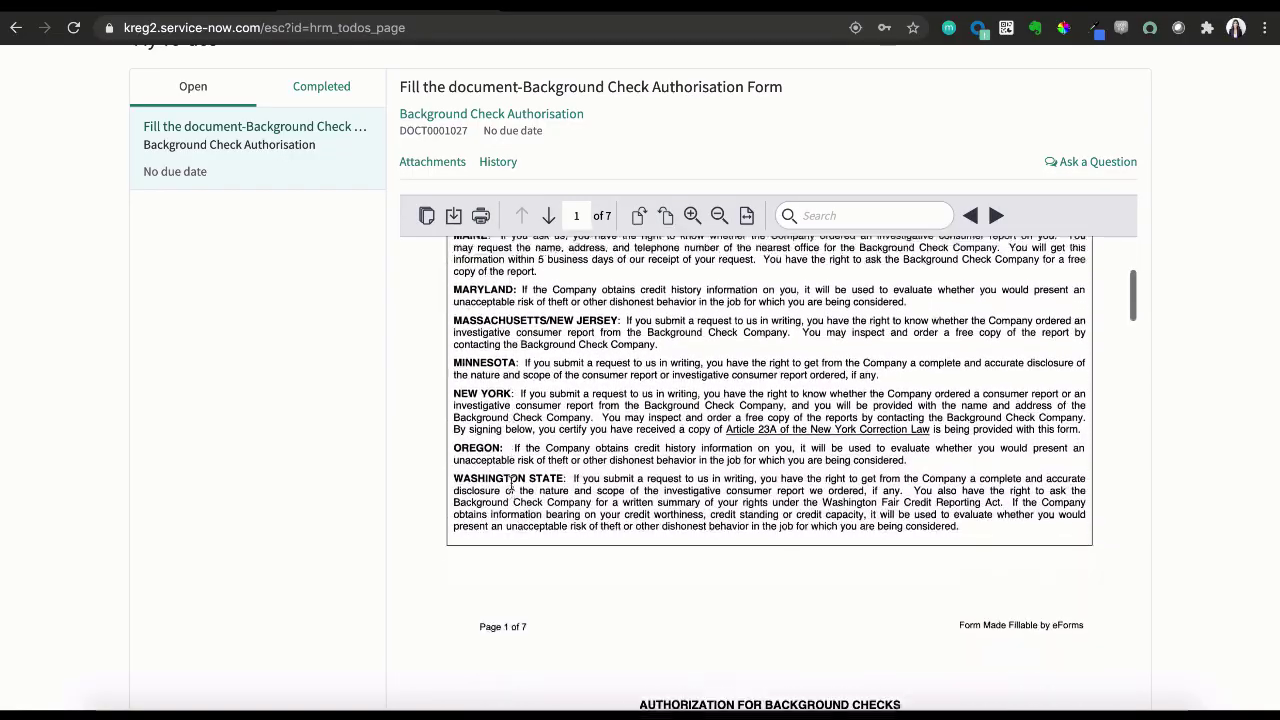
{"action": "scroll", "coordinate": [512, 487], "scroll_direction": "down", "scroll_amount": 1}
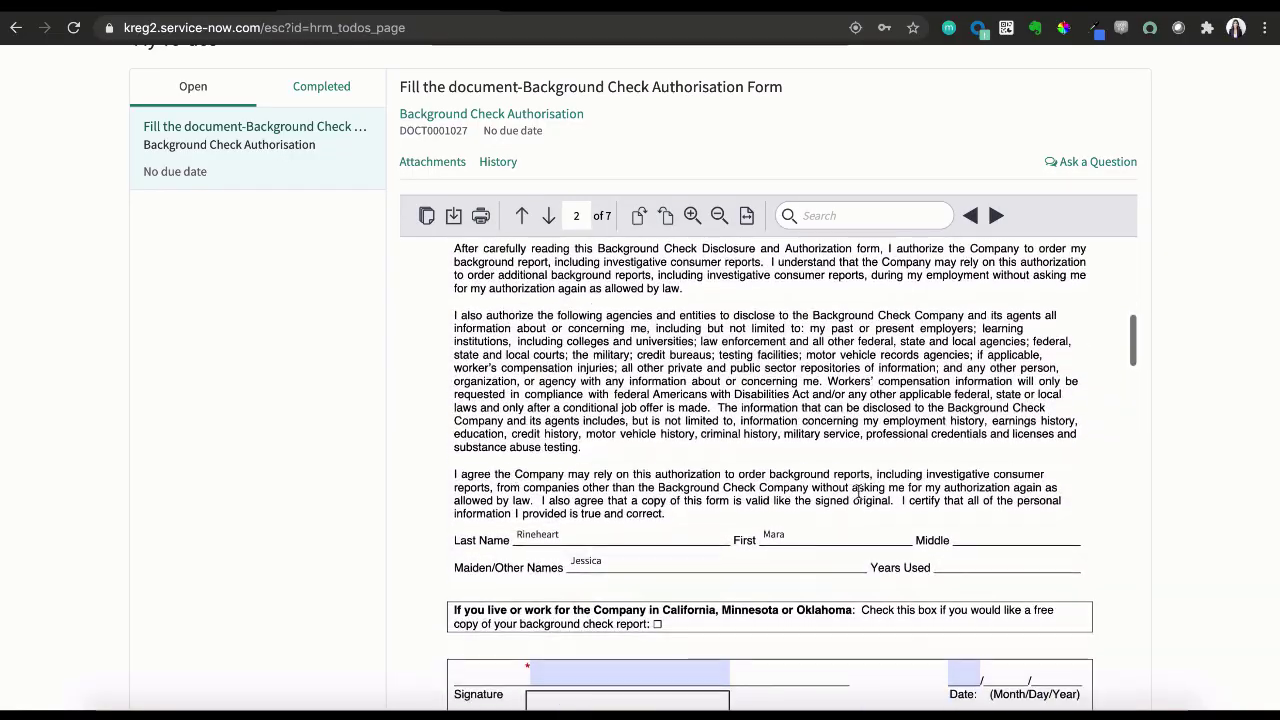
{"action": "scroll", "coordinate": [1168, 472], "scroll_direction": "down", "scroll_amount": 3}
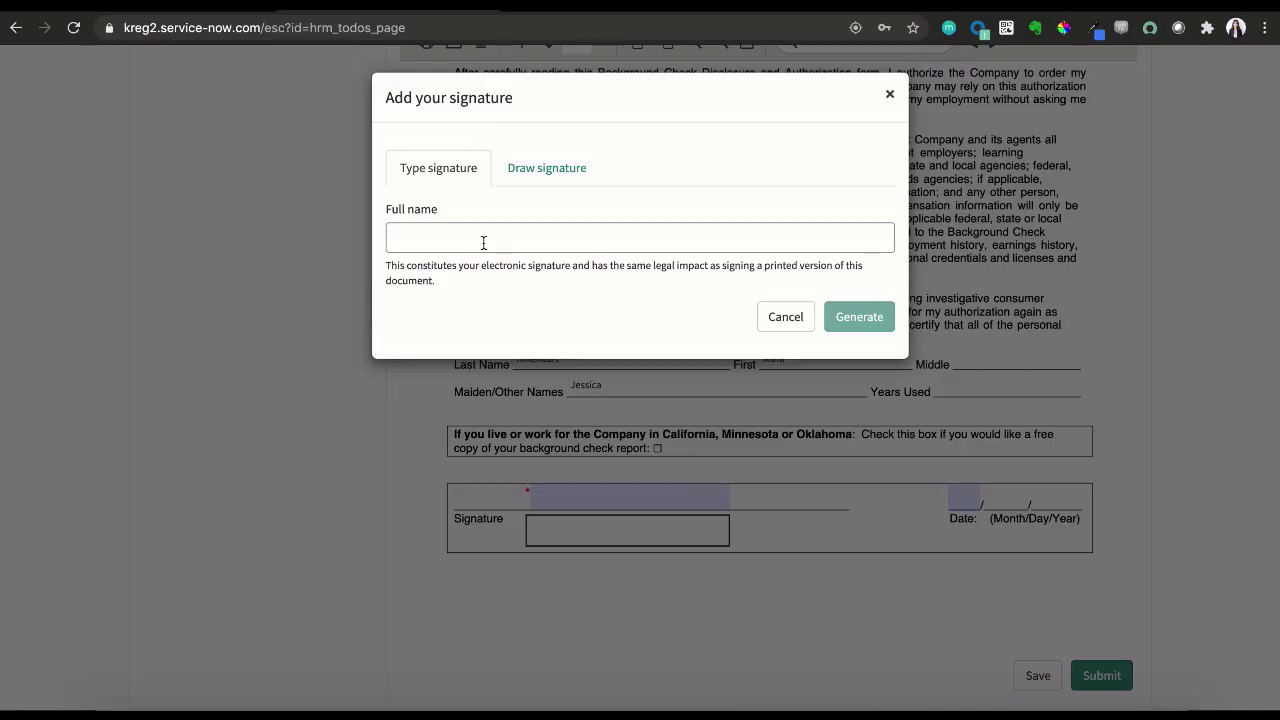
{"action": "left_click", "coordinate": [529, 169]}
{"action": "mouse_move", "coordinate": [441, 305]}
{"action": "left_mouse_down"}
{"action": "mouse_move", "coordinate": [465, 245]}
{"action": "mouse_move", "coordinate": [484, 292]}
{"action": "mouse_move", "coordinate": [663, 288]}
{"action": "left_mouse_up"}
{"action": "left_click", "coordinate": [849, 437]}
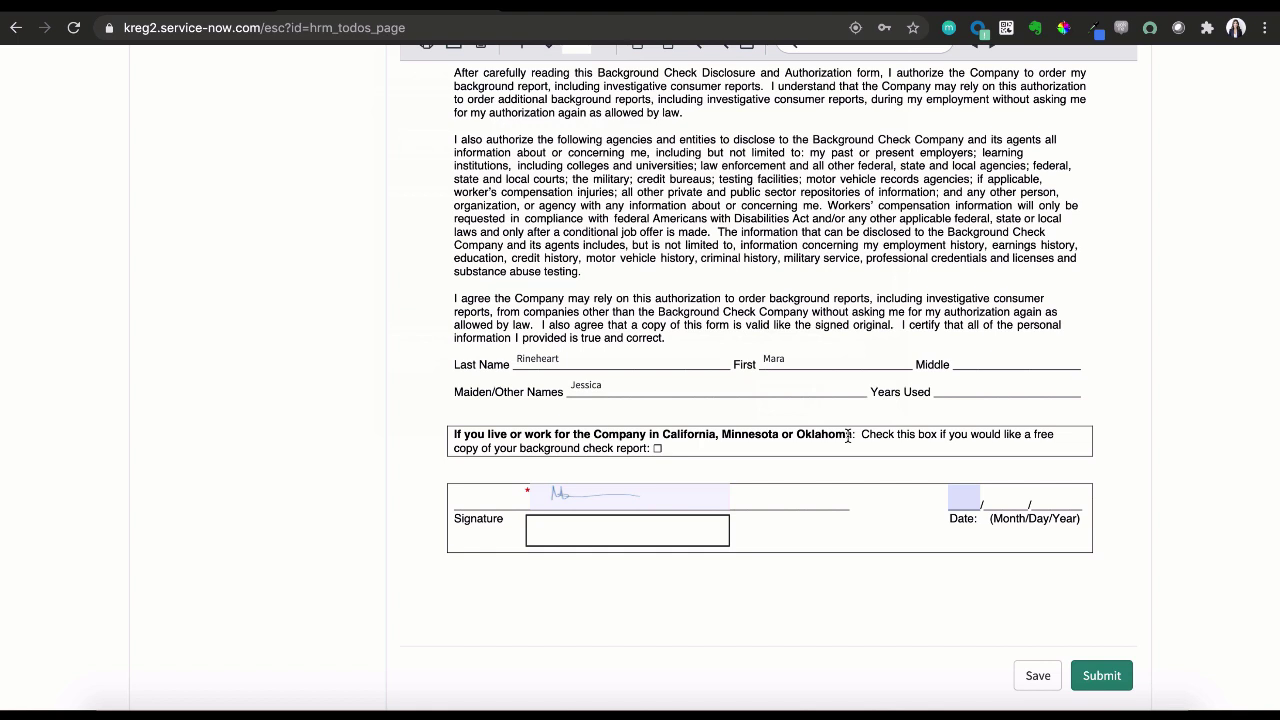
{"action": "left_click", "coordinate": [1112, 670]}
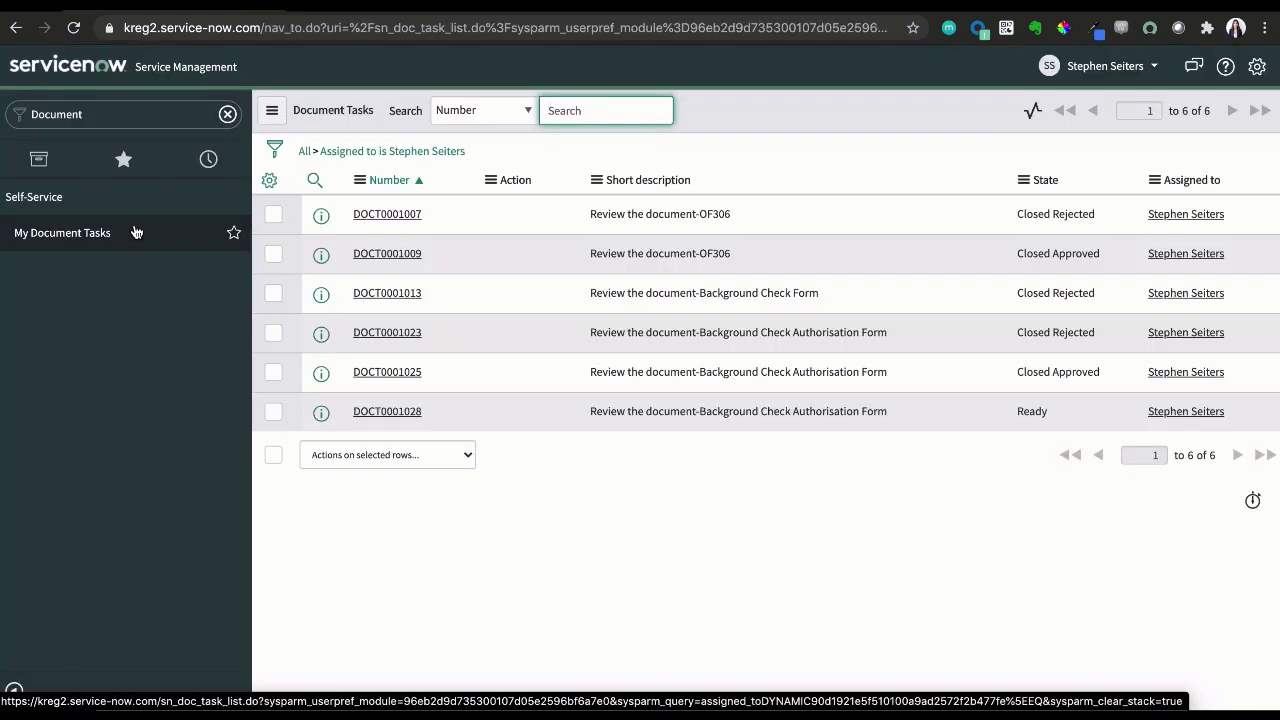
- Review the document in the Ready document task, add the note "Please fill in the date" to the Date field, and send the notes
{"action": "left_click", "coordinate": [383, 413]}
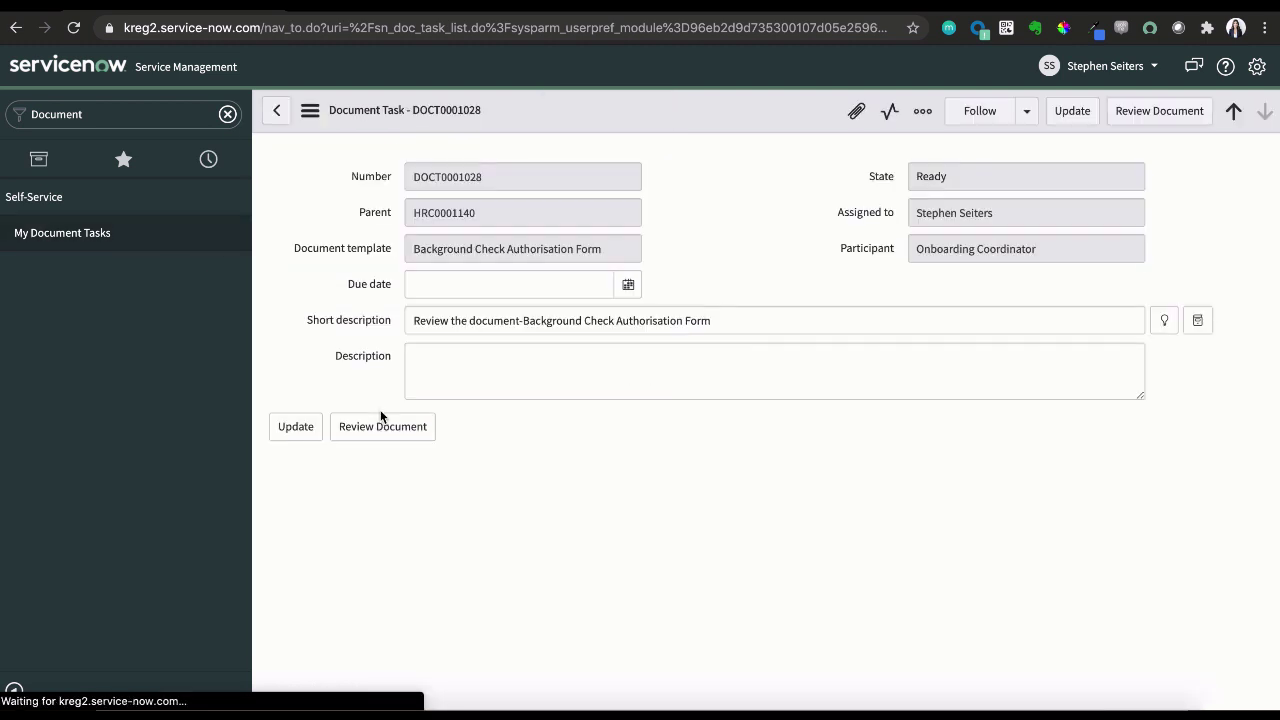
{"action": "left_click", "coordinate": [1114, 118]}
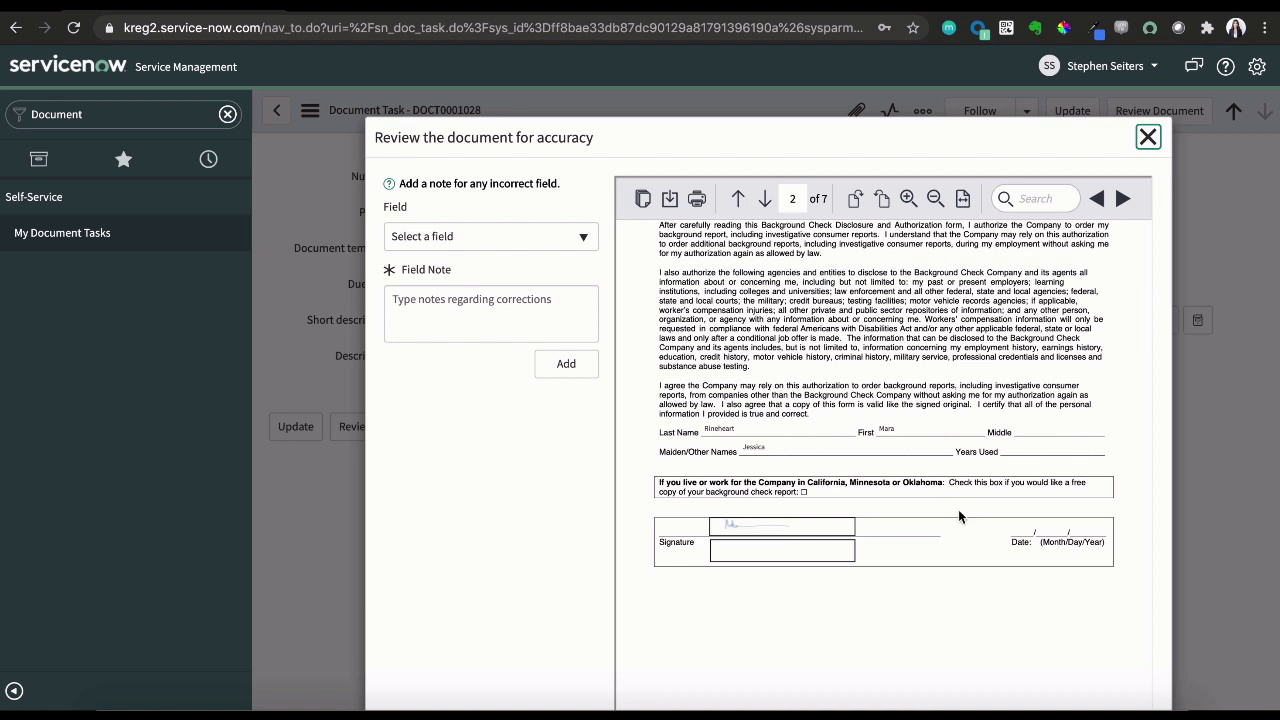
{"action": "left_click", "coordinate": [1030, 536]}
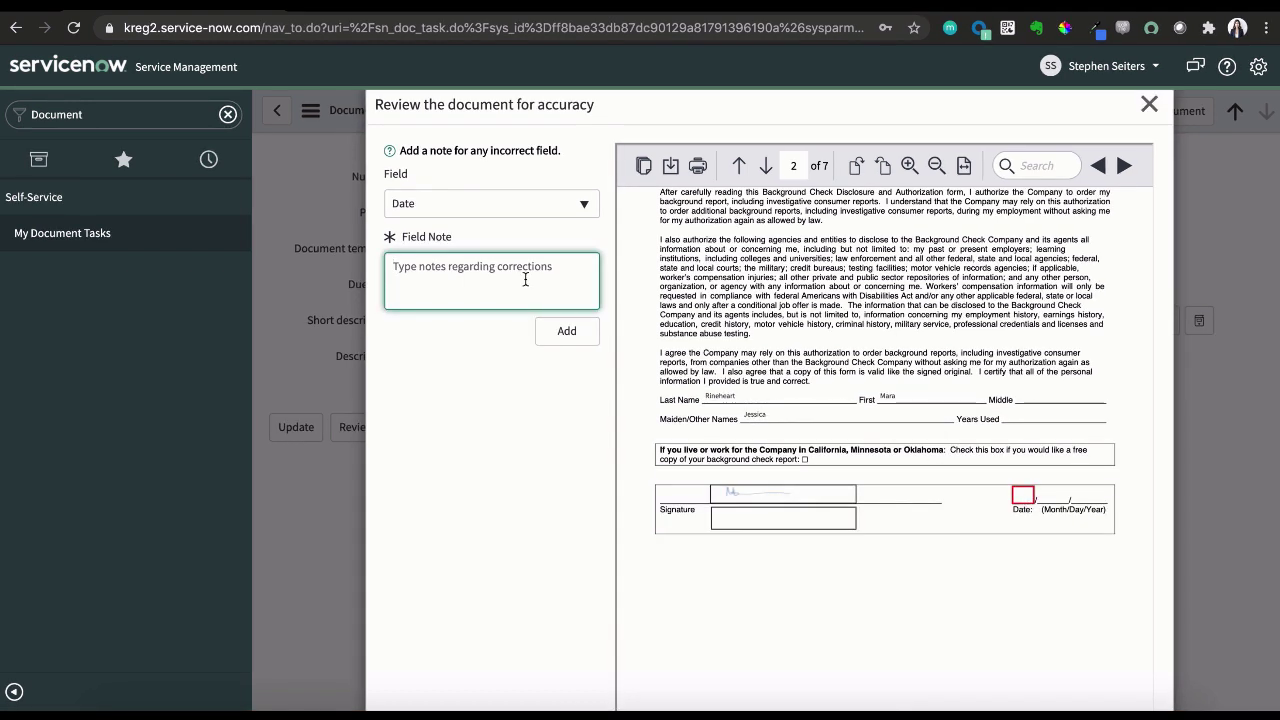
{"action": "type", "text": "Please fill in the date"}
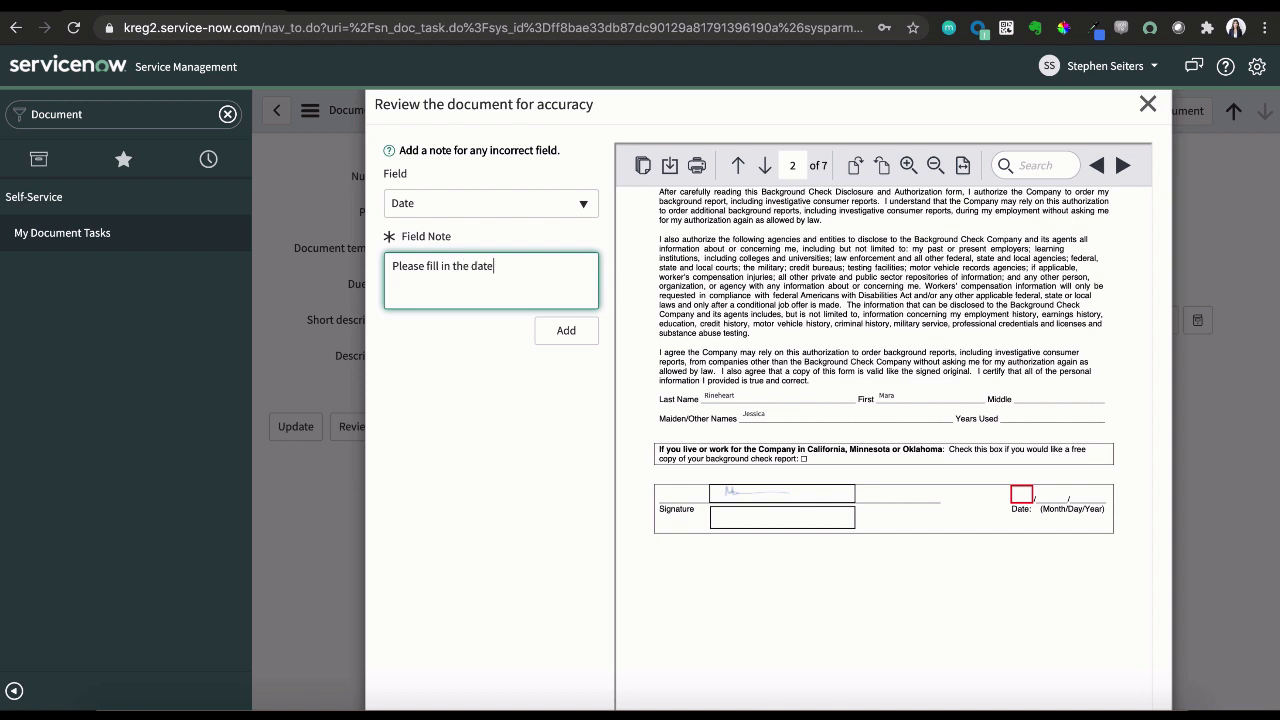
{"action": "left_click", "coordinate": [560, 331]}
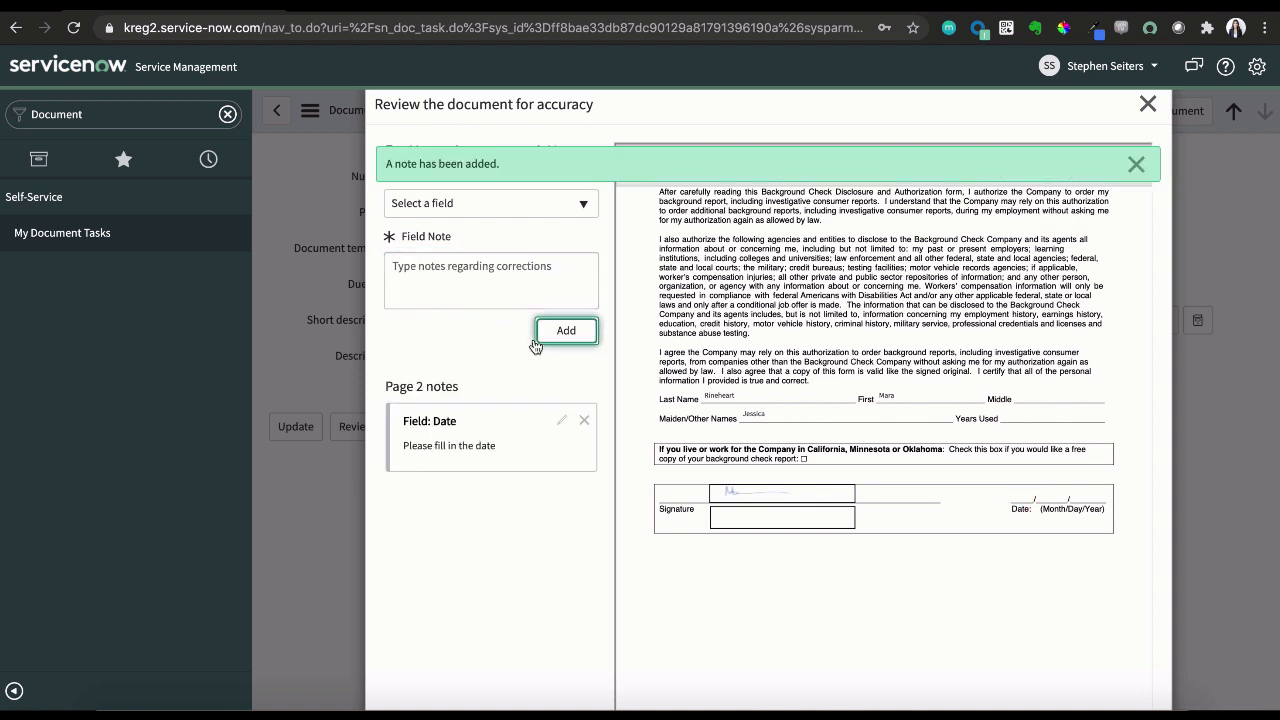
{"action": "scroll", "coordinate": [535, 346], "scroll_direction": "down", "scroll_amount": 2}
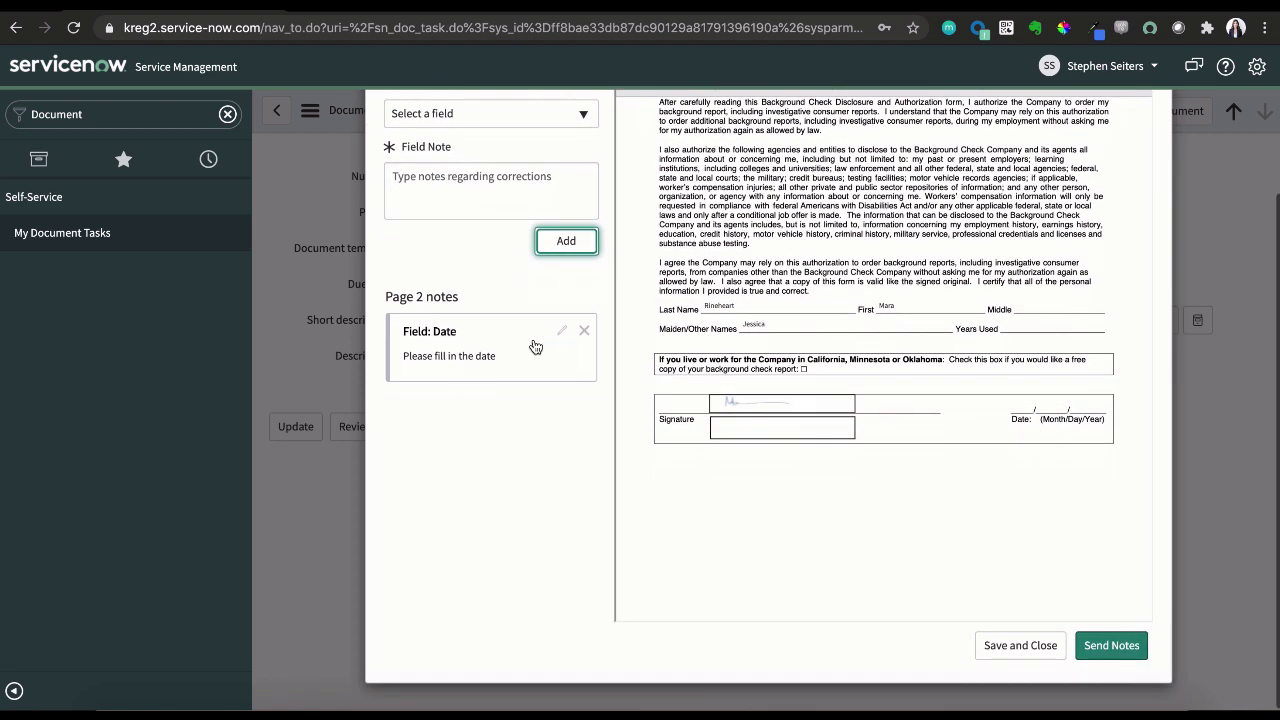
{"action": "left_click", "coordinate": [1100, 643]}
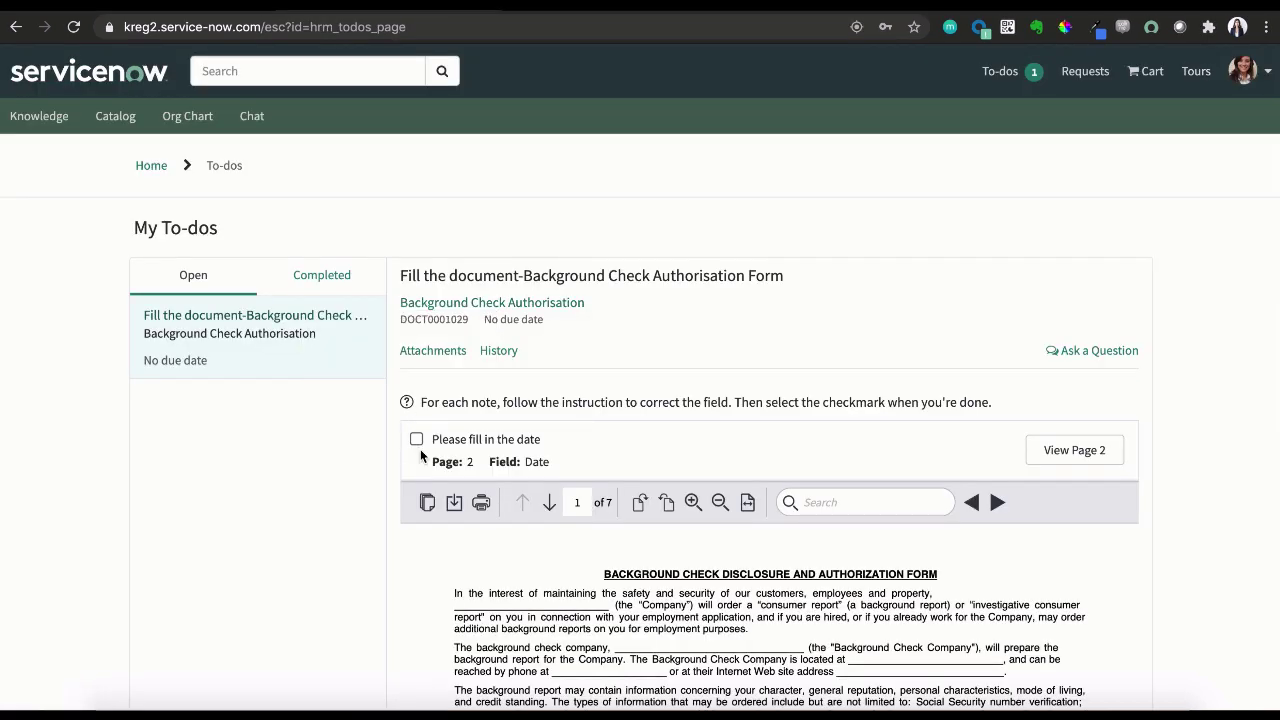
- Correct the noted Date field on page 2 with "28th", draw the employee signature again, and resubmit the form
{"action": "left_click", "coordinate": [1080, 450]}
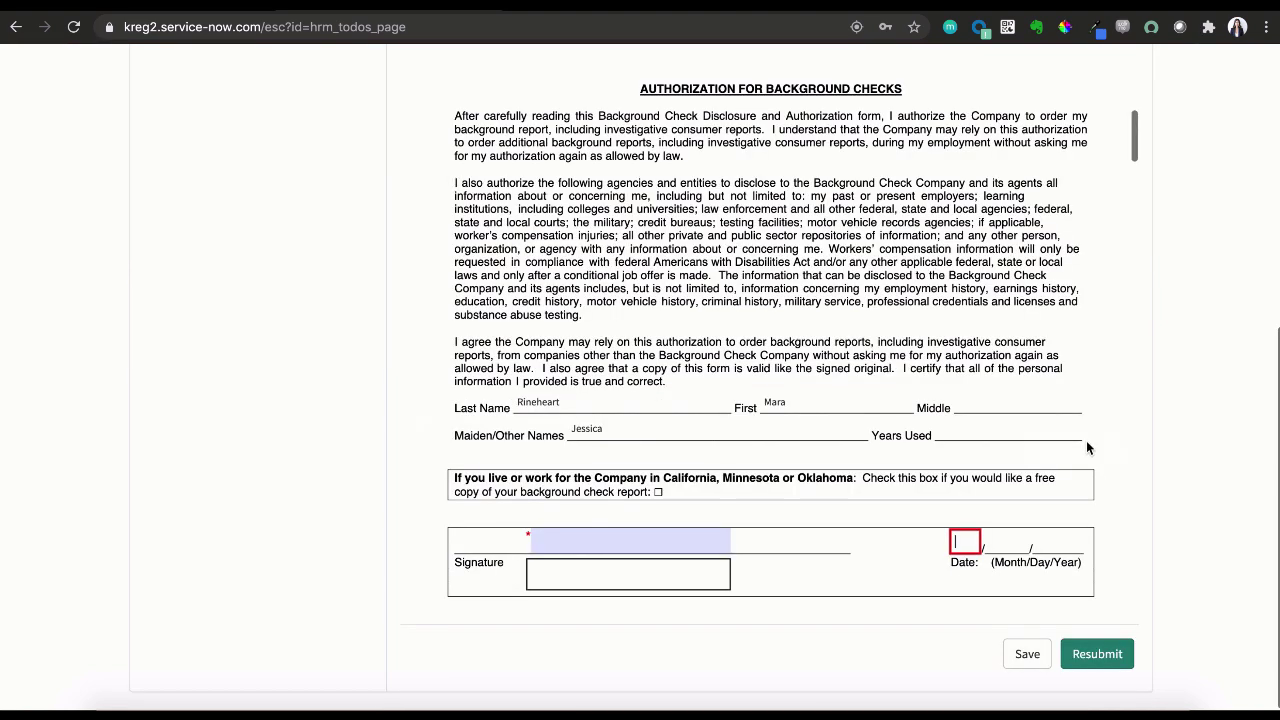
{"action": "type", "text": "28th"}
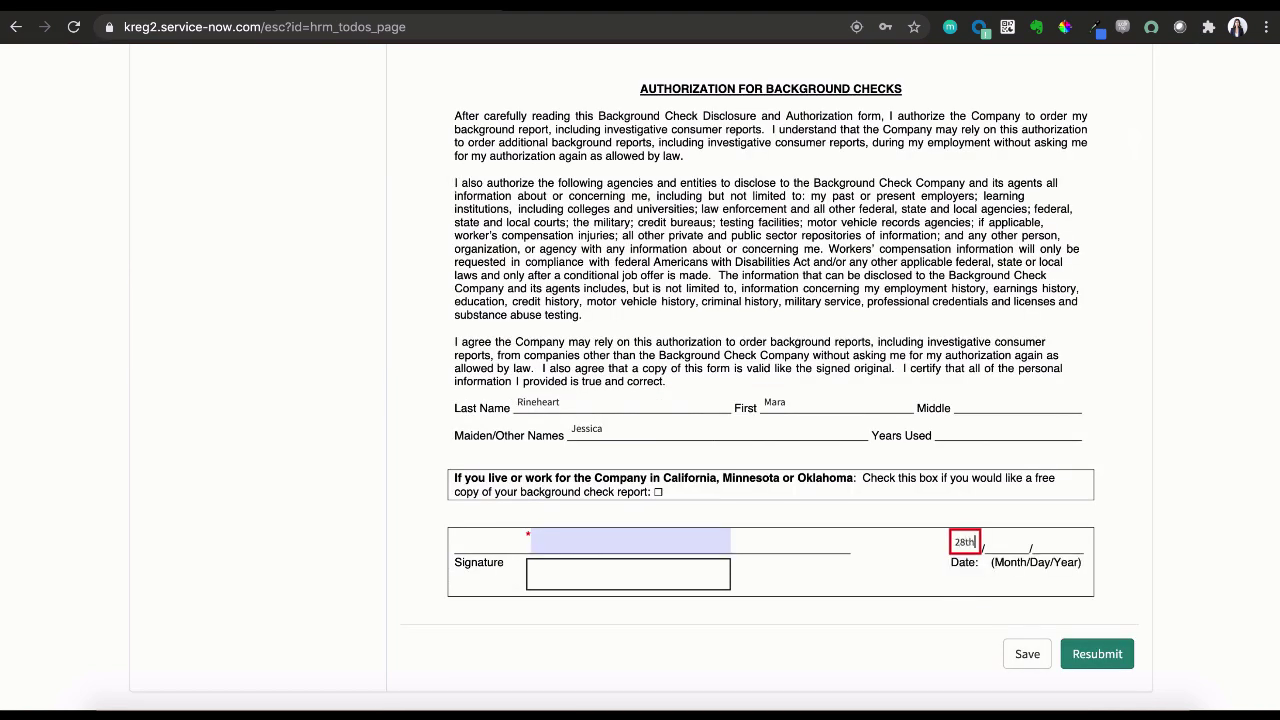
{"action": "left_click", "coordinate": [584, 545]}
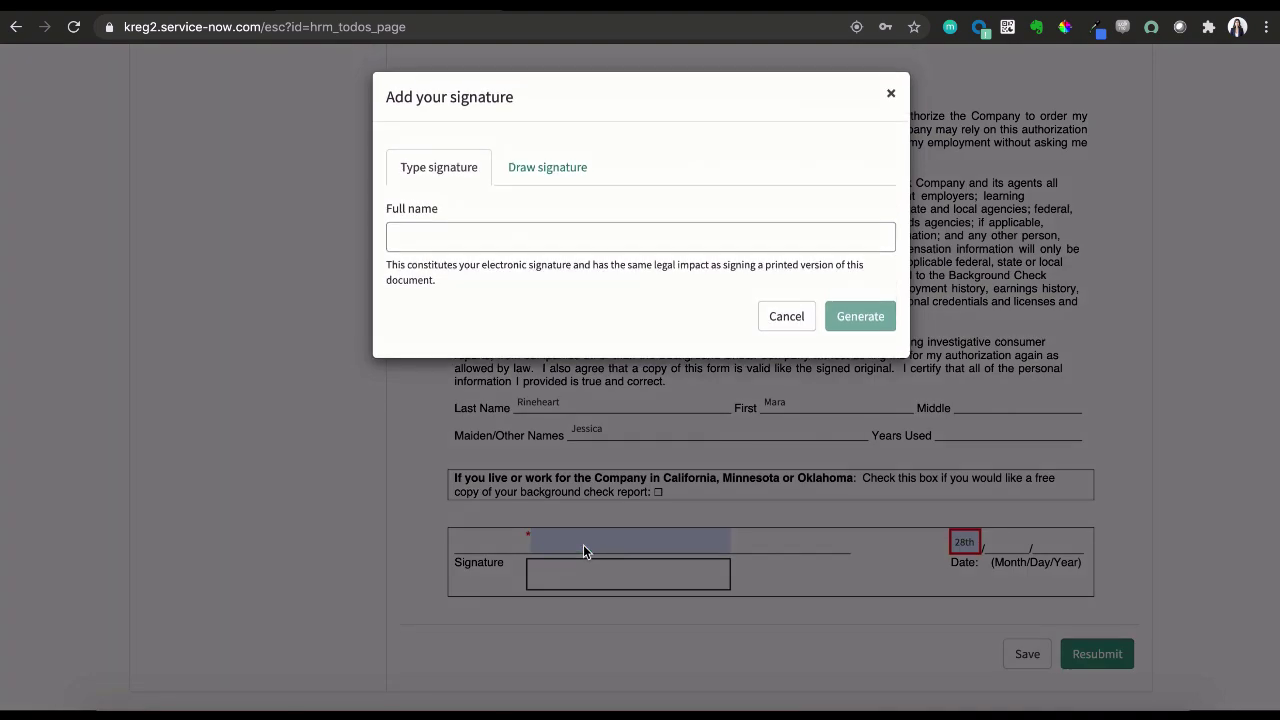
{"action": "left_click", "coordinate": [549, 170]}
{"action": "mouse_move", "coordinate": [432, 268]}
{"action": "left_mouse_down"}
{"action": "mouse_move", "coordinate": [431, 252]}
{"action": "mouse_move", "coordinate": [628, 300]}
{"action": "left_mouse_up"}
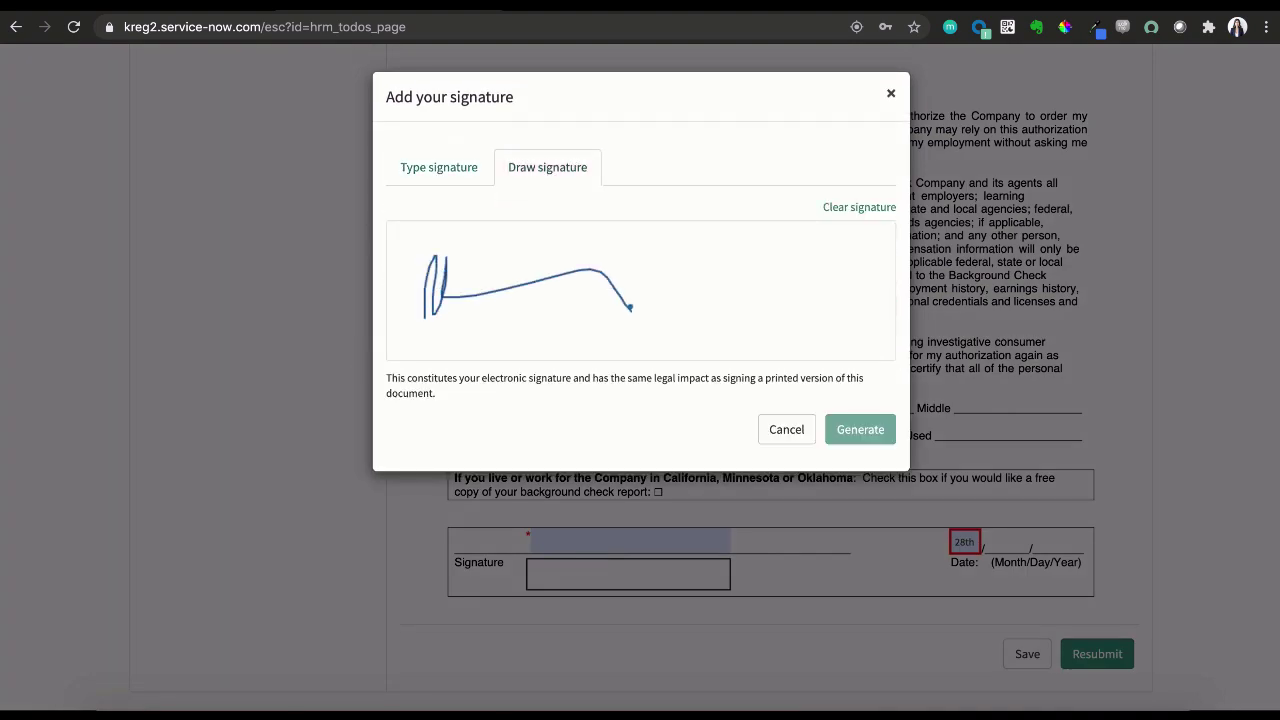
{"action": "left_click", "coordinate": [857, 429]}
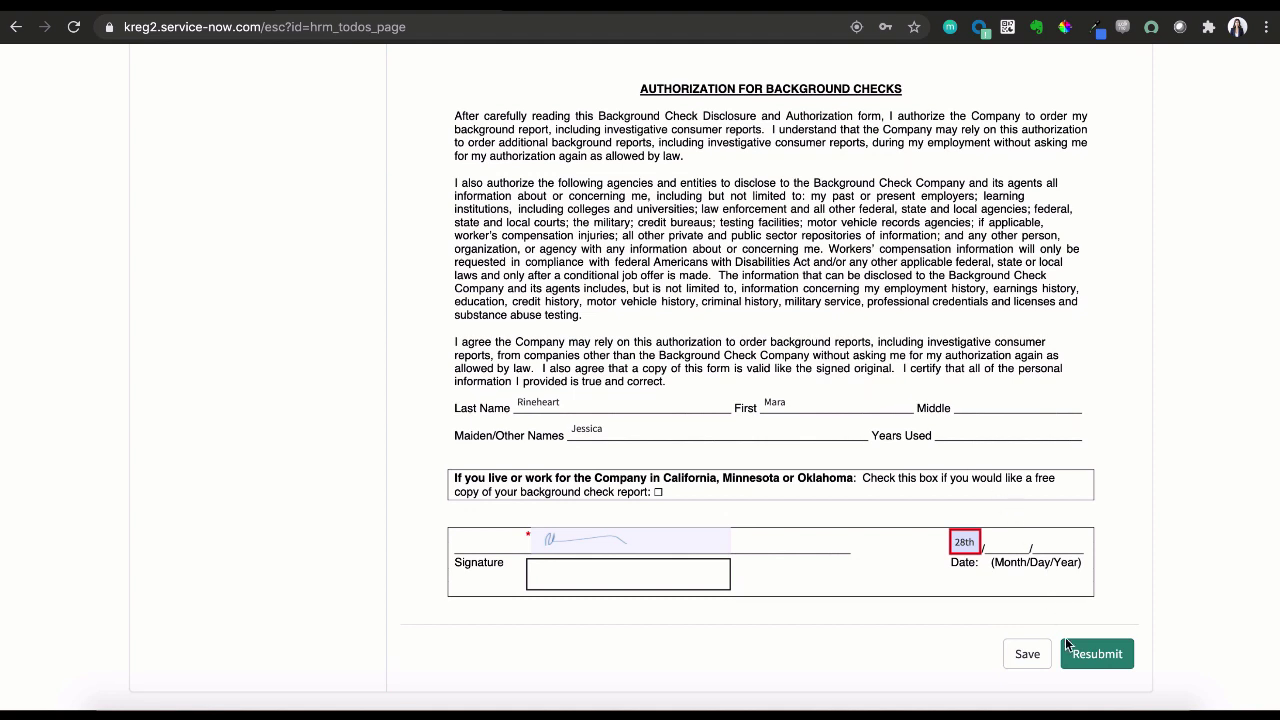
{"action": "left_click", "coordinate": [1096, 654]}
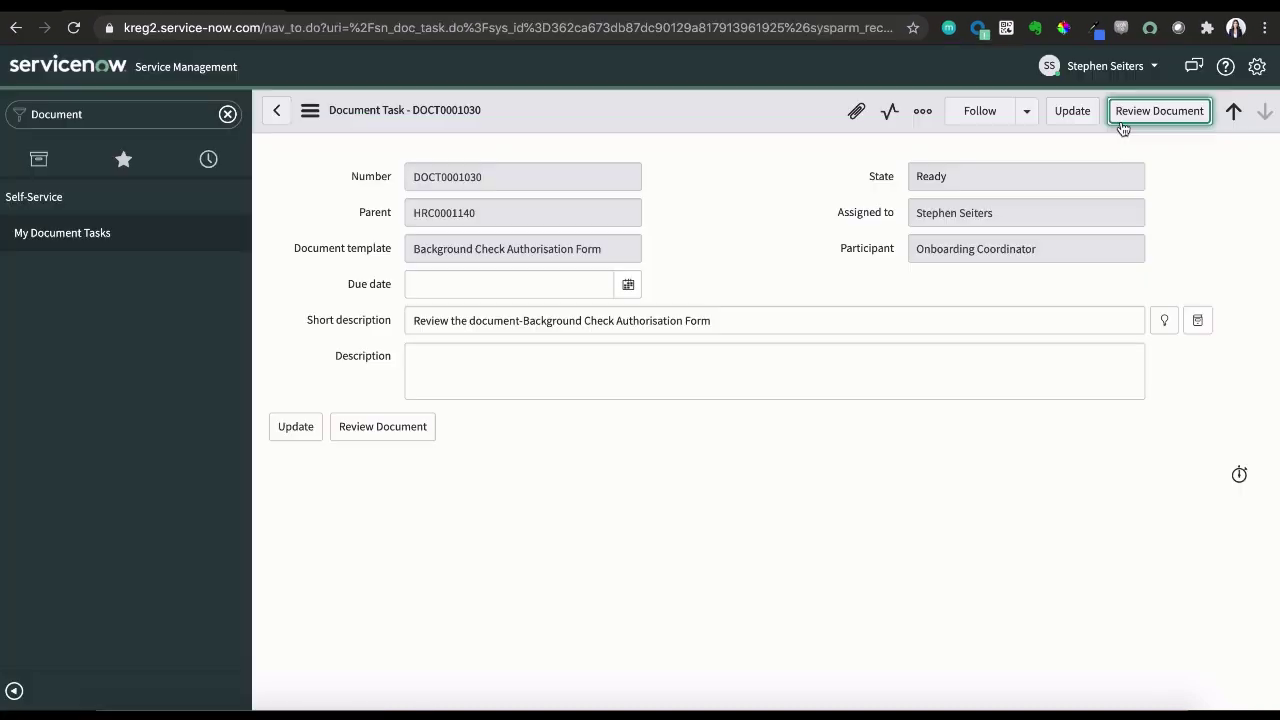
- Review the resubmitted background check document with its completed date and approve it
{"action": "left_click", "coordinate": [1121, 124]}
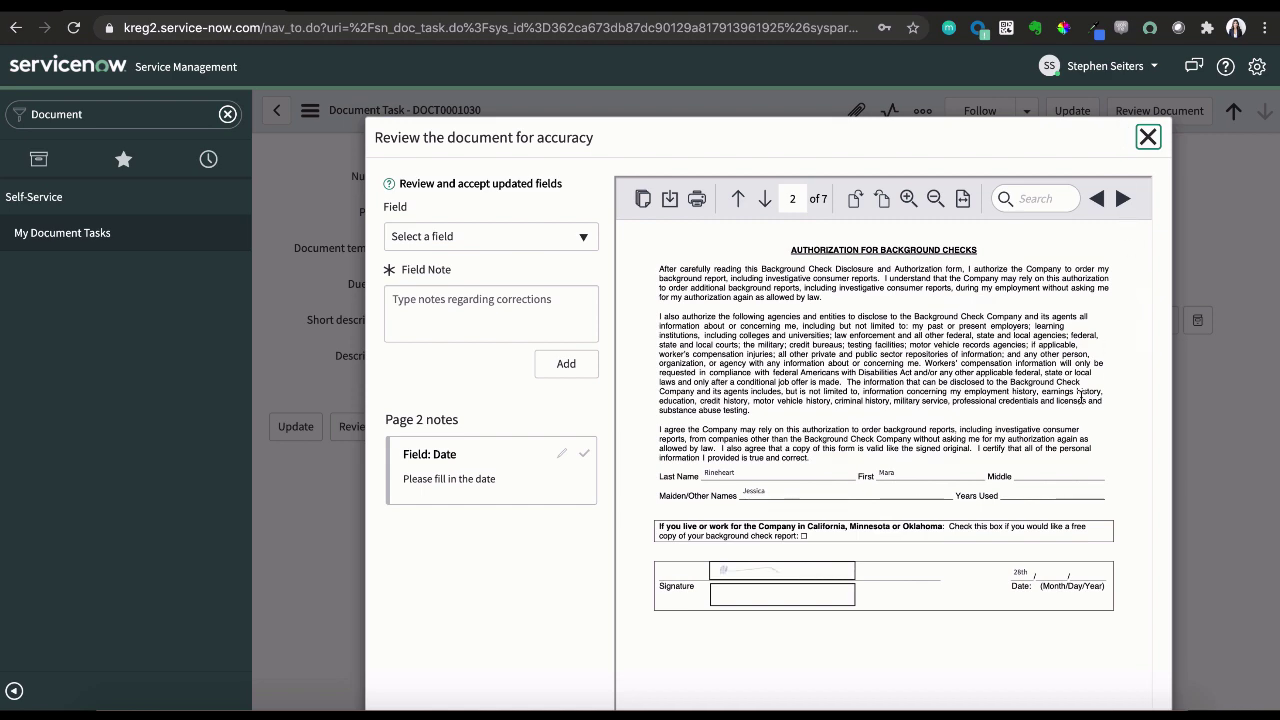
{"action": "scroll", "coordinate": [1080, 396], "scroll_direction": "down", "scroll_amount": 5}
{"action": "scroll", "coordinate": [1167, 384], "scroll_direction": "down", "scroll_amount": 1}
{"action": "scroll", "coordinate": [1167, 384], "scroll_direction": "down", "scroll_amount": 2}
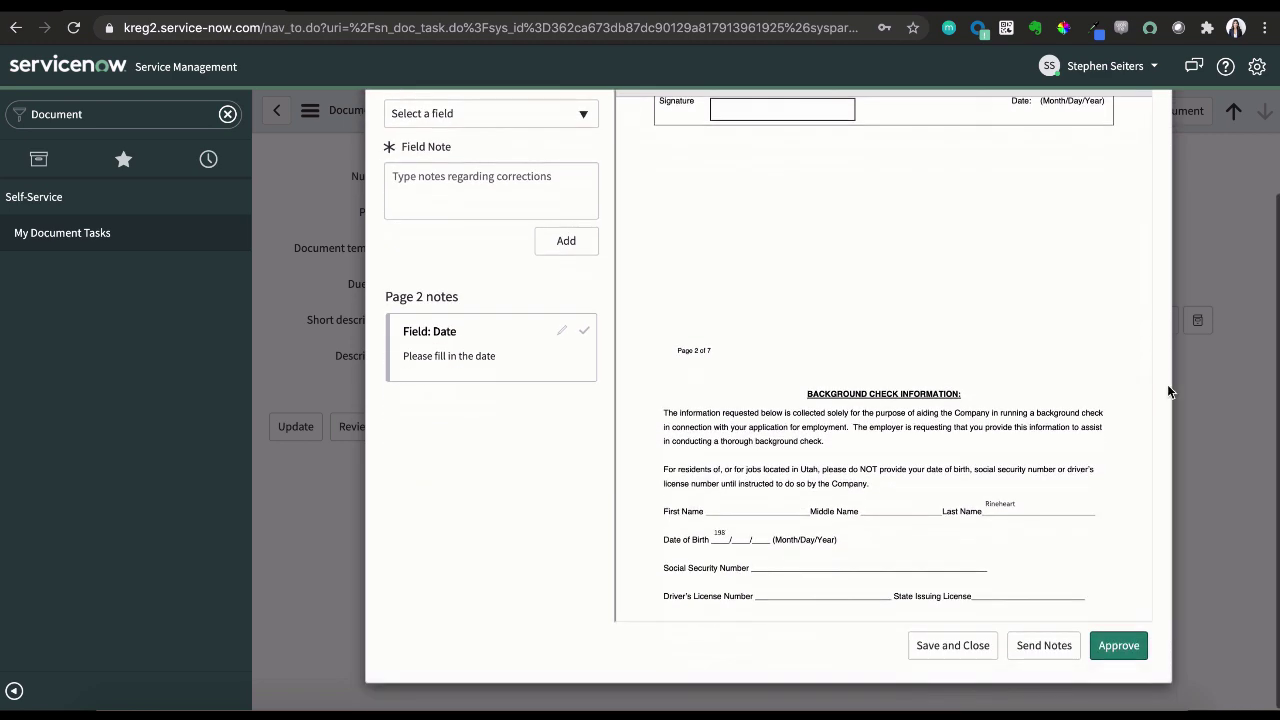
{"action": "left_click", "coordinate": [1118, 645]}
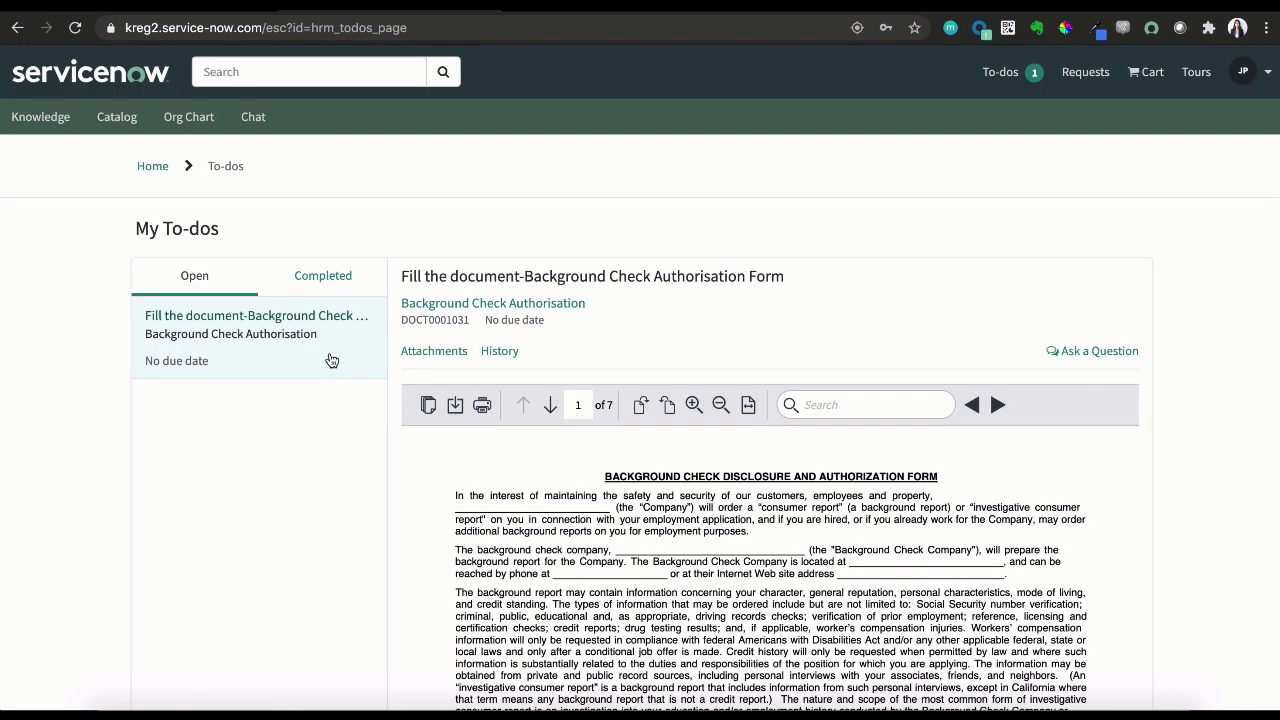
- In the manager's background check to-do, draw the manager signature below the employee's on page 2 and submit the form
{"action": "scroll", "coordinate": [427, 495], "scroll_direction": "down", "scroll_amount": 10}
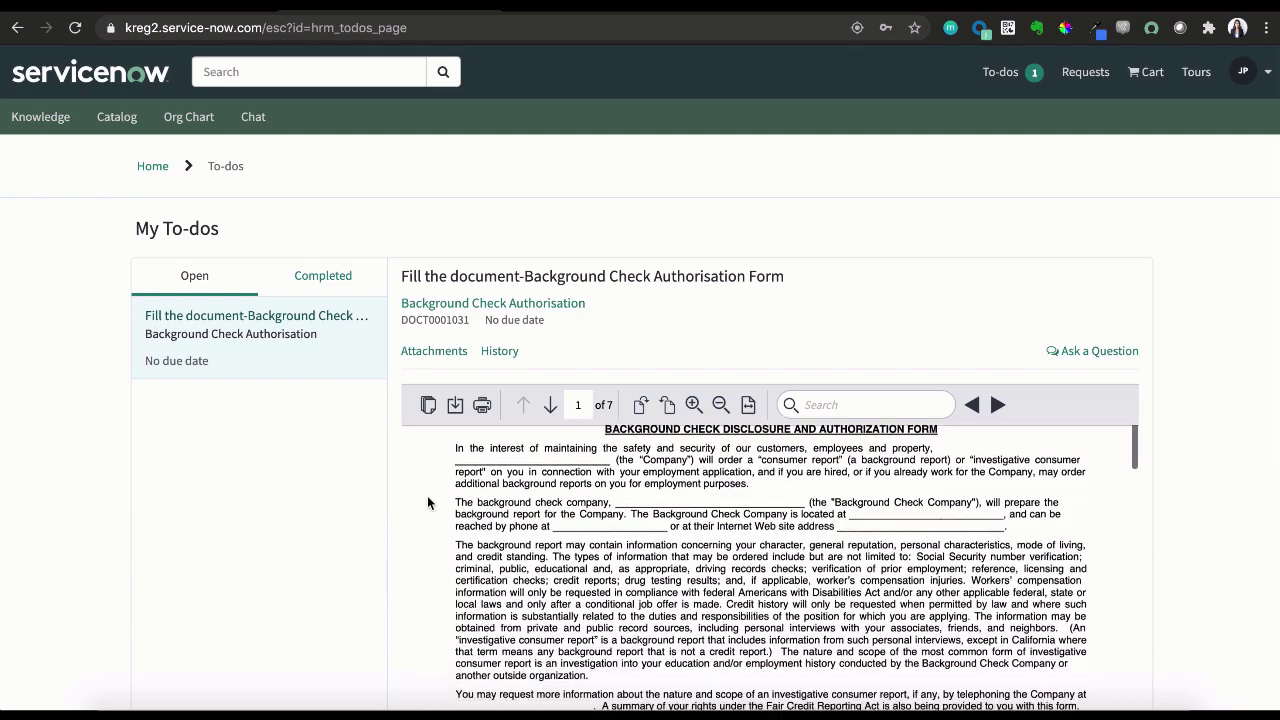
{"action": "scroll", "coordinate": [427, 495], "scroll_direction": "down", "scroll_amount": 8}
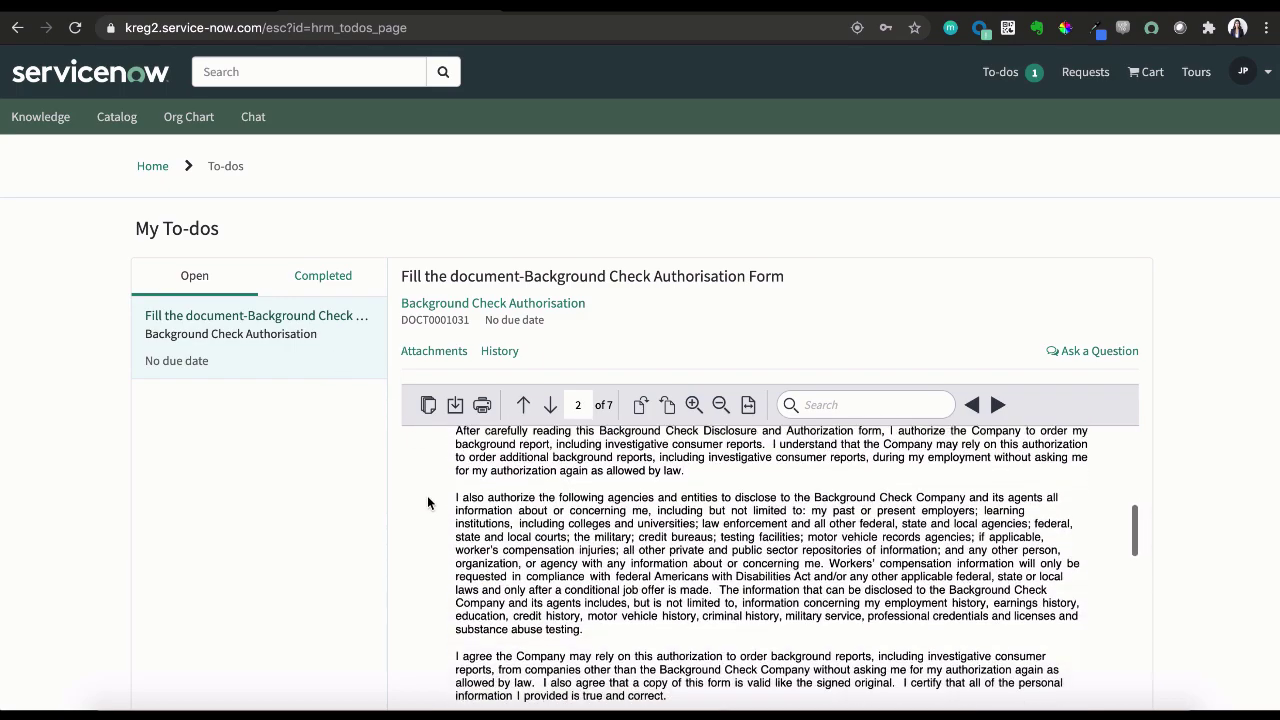
{"action": "scroll", "coordinate": [316, 568], "scroll_direction": "down", "scroll_amount": 3}
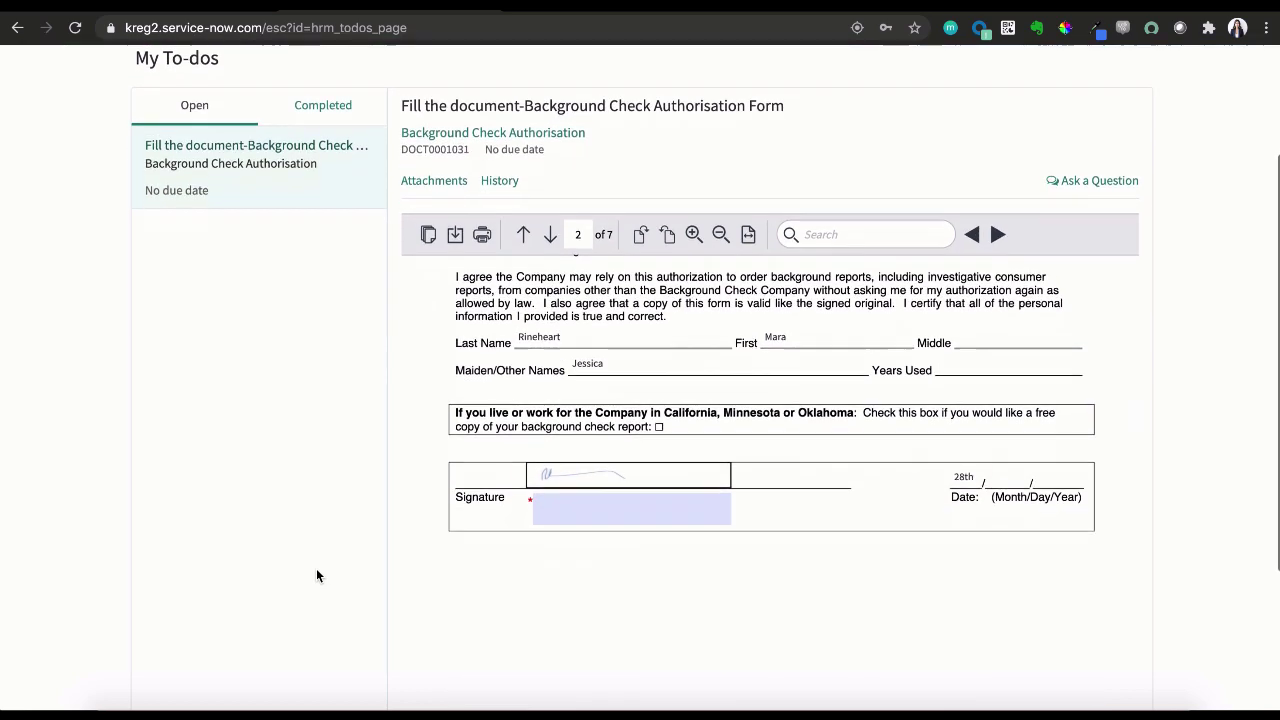
{"action": "left_click", "coordinate": [563, 379]}
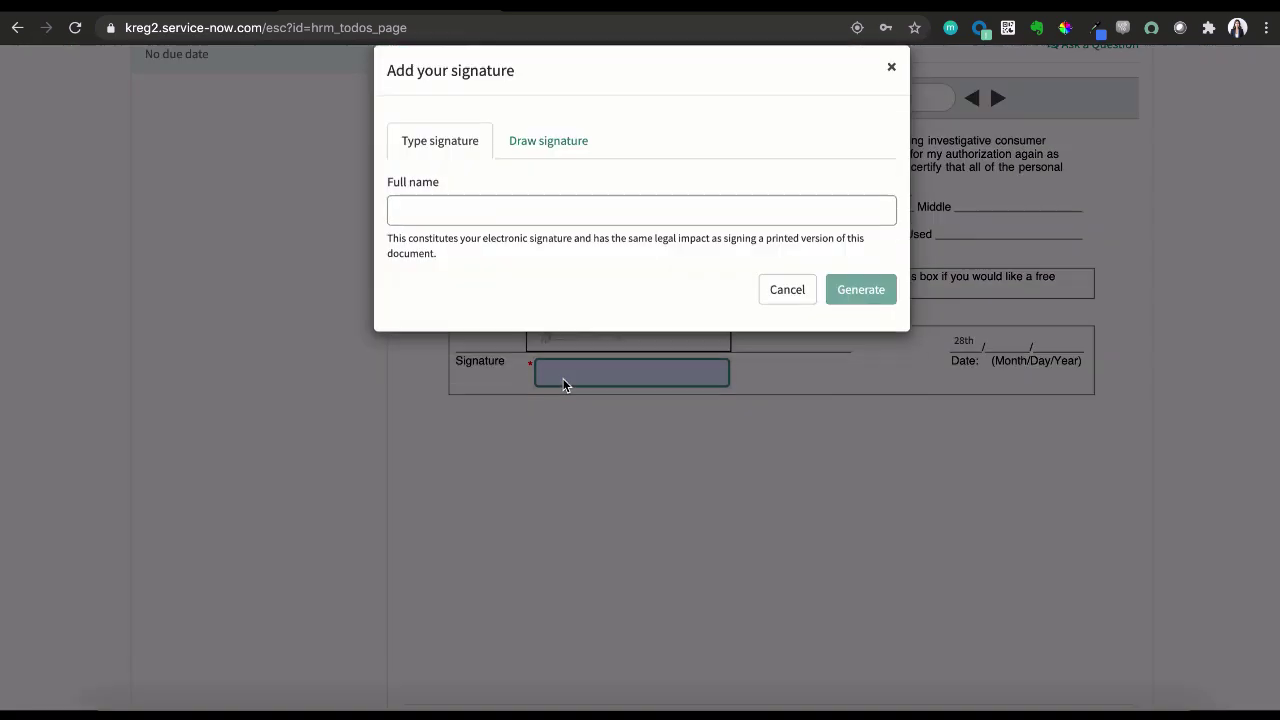
{"action": "left_click", "coordinate": [548, 182]}
{"action": "mouse_move", "coordinate": [449, 267]}
{"action": "left_mouse_down"}
{"action": "mouse_move", "coordinate": [491, 264]}
{"action": "mouse_move", "coordinate": [426, 323]}
{"action": "mouse_move", "coordinate": [494, 307]}
{"action": "left_mouse_up"}
{"action": "left_click", "coordinate": [840, 431]}
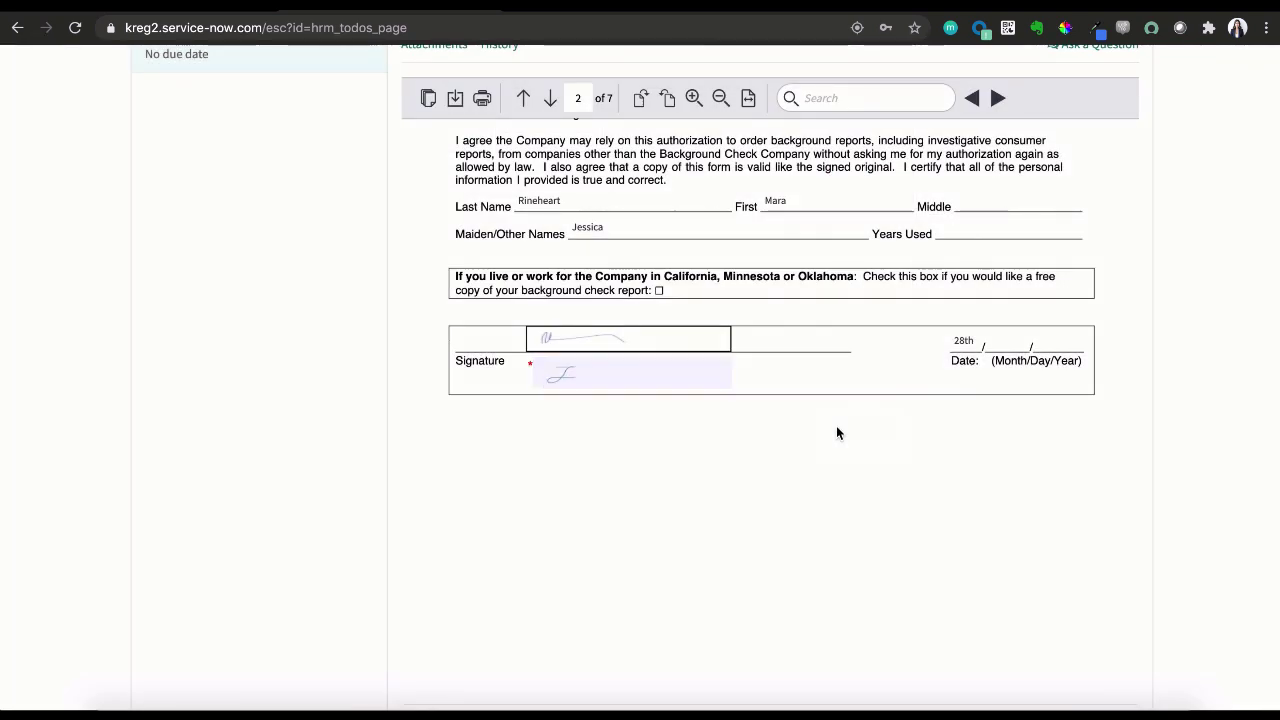
{"action": "scroll", "coordinate": [838, 432], "scroll_direction": "down", "scroll_amount": 2}
{"action": "scroll", "coordinate": [1182, 511], "scroll_direction": "down", "scroll_amount": 1}
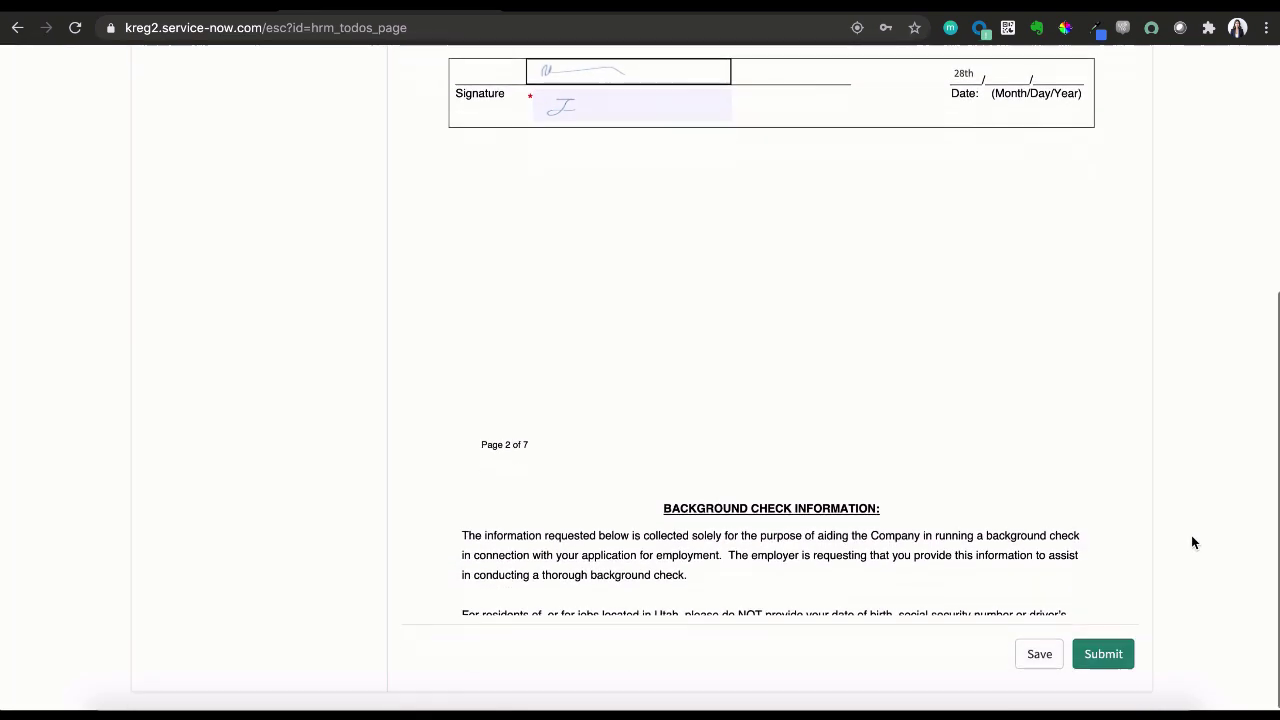
{"action": "left_click", "coordinate": [1100, 658]}
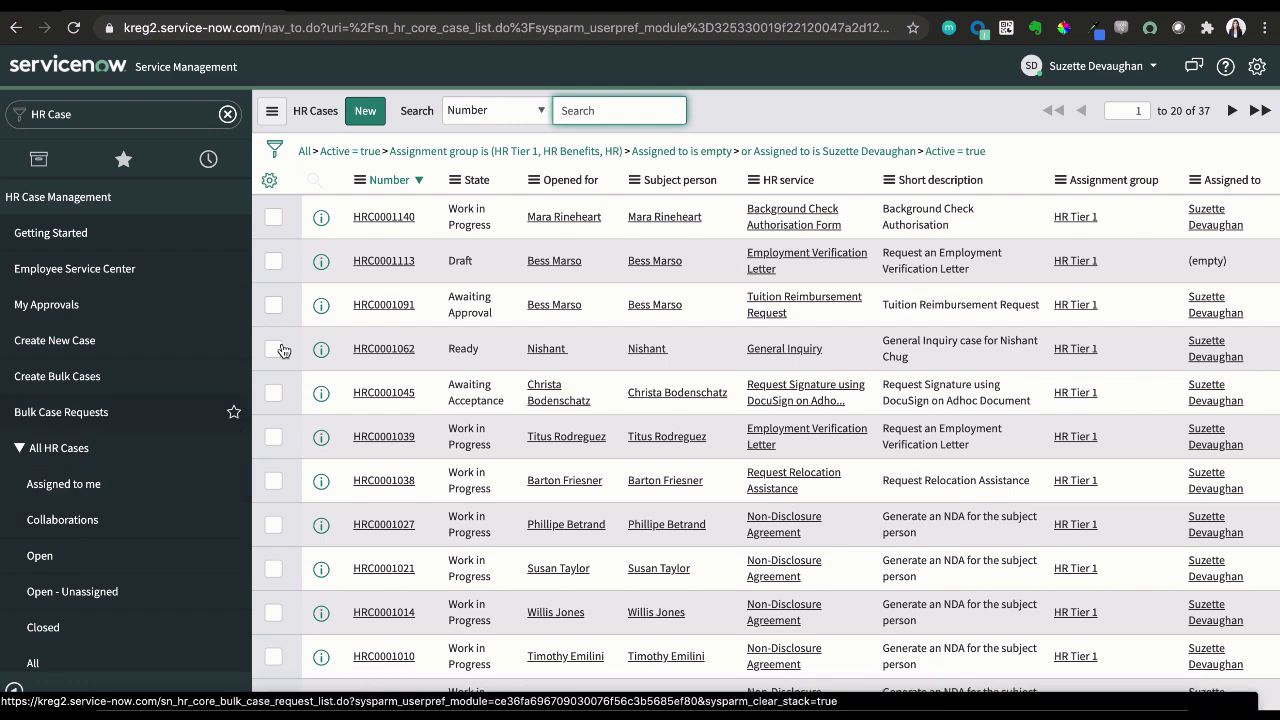
- Open the Background Check Authorisation HR case, check its document tasks, and close the case as complete
{"action": "left_click", "coordinate": [399, 219]}
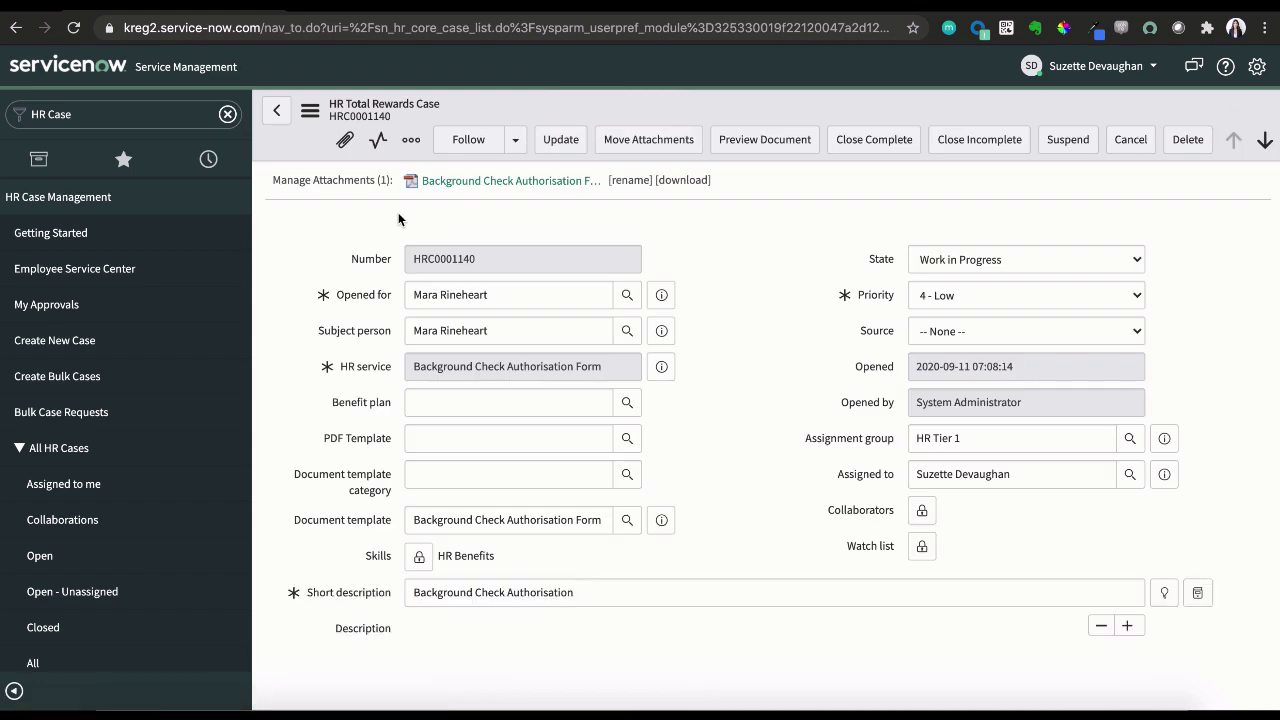
{"action": "scroll", "coordinate": [398, 219], "scroll_direction": "down", "scroll_amount": 6}
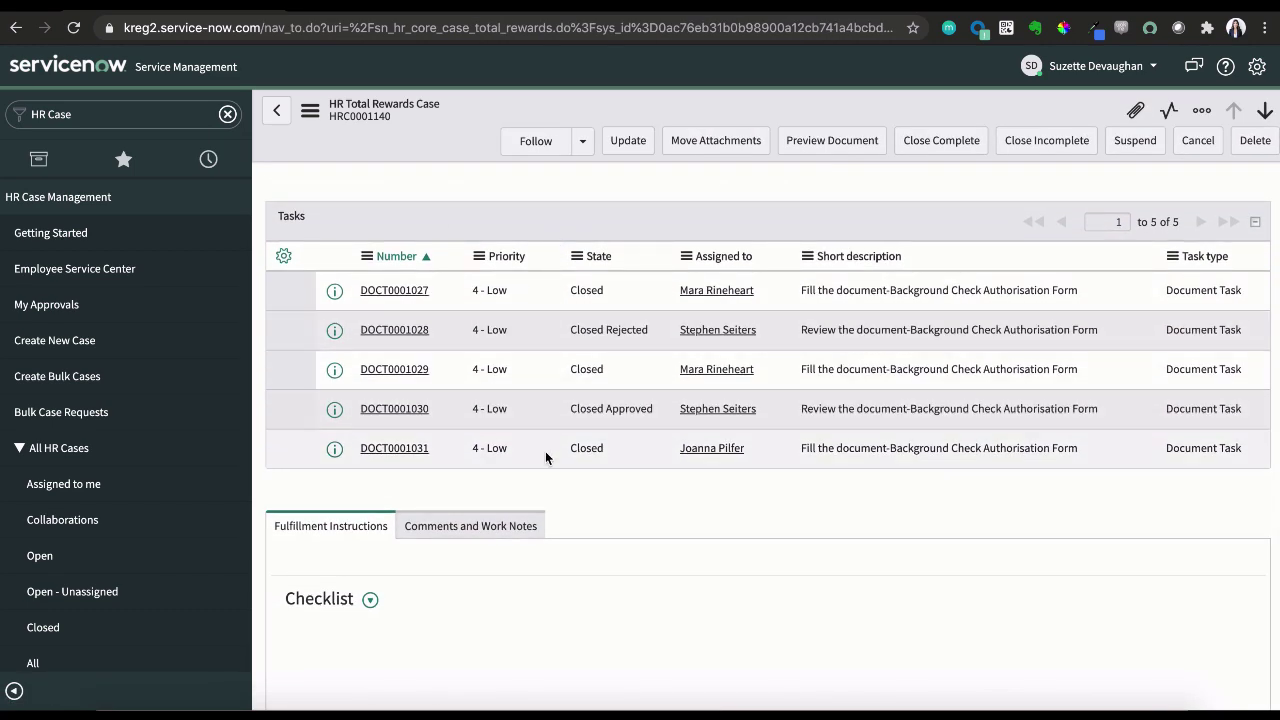
{"action": "scroll", "coordinate": [612, 236], "scroll_direction": "up", "scroll_amount": 5}
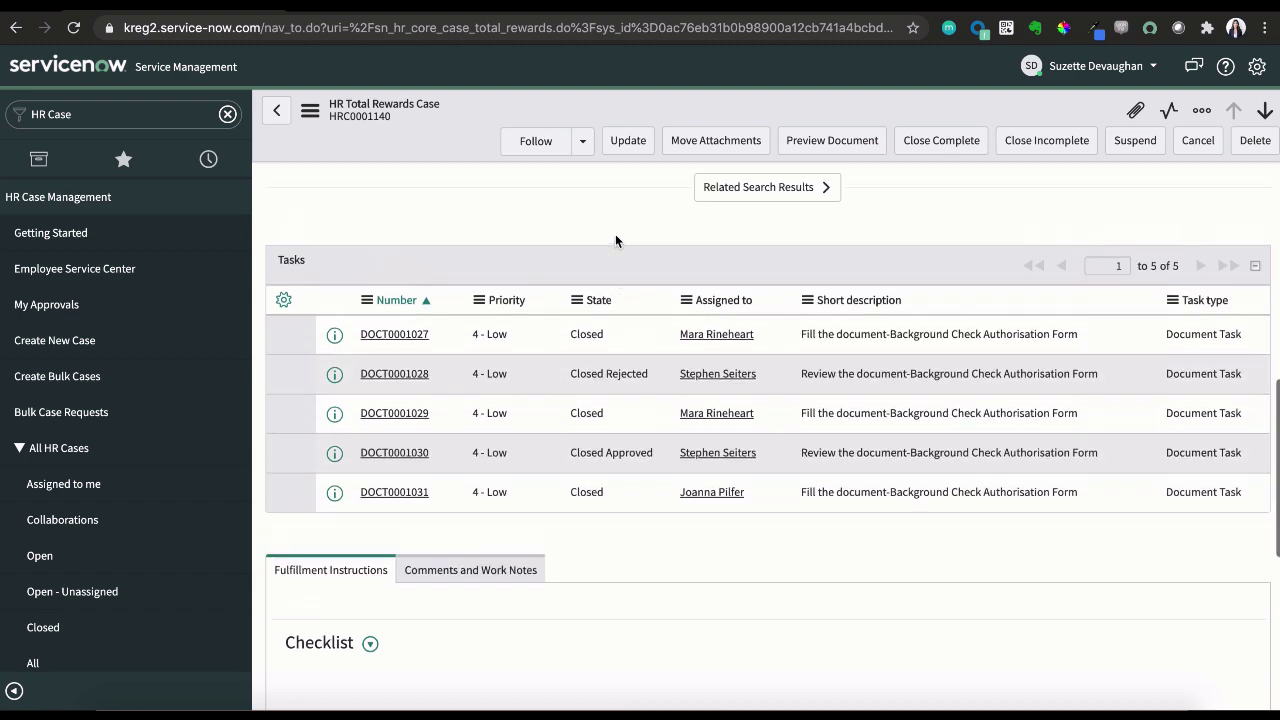
{"action": "scroll", "coordinate": [615, 234], "scroll_direction": "up", "scroll_amount": 3}
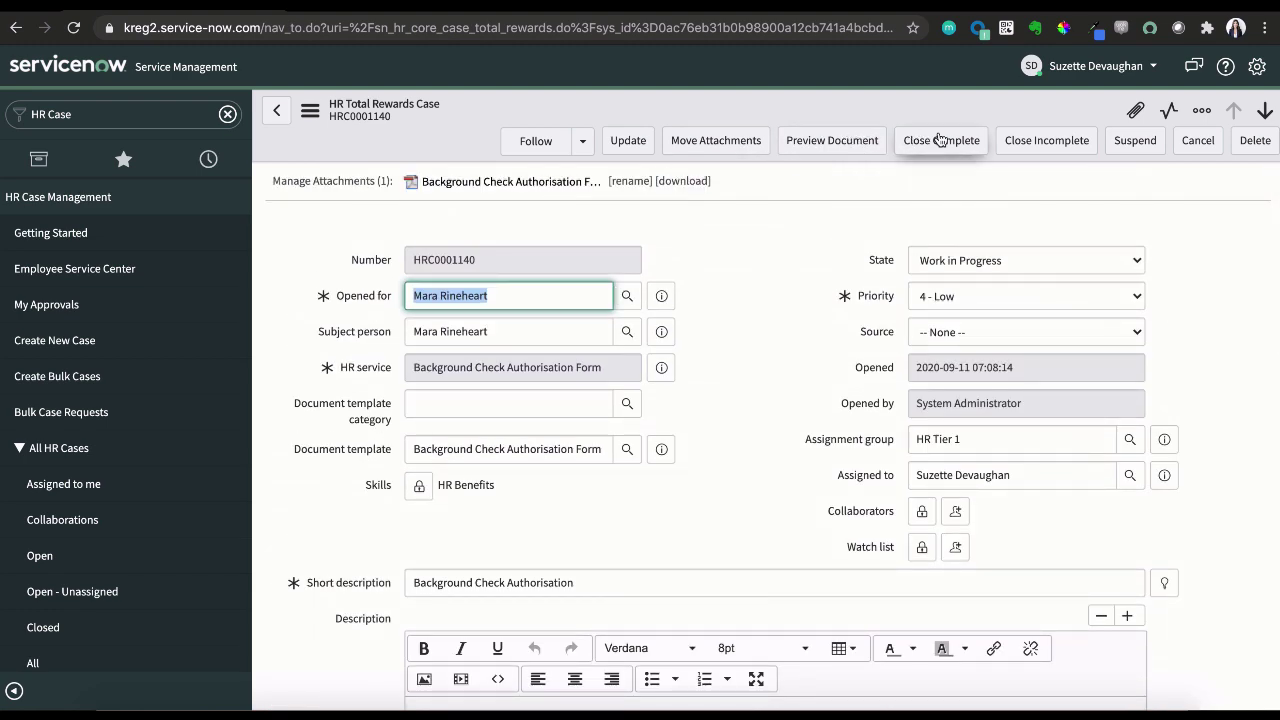
{"action": "left_click", "coordinate": [981, 150]}
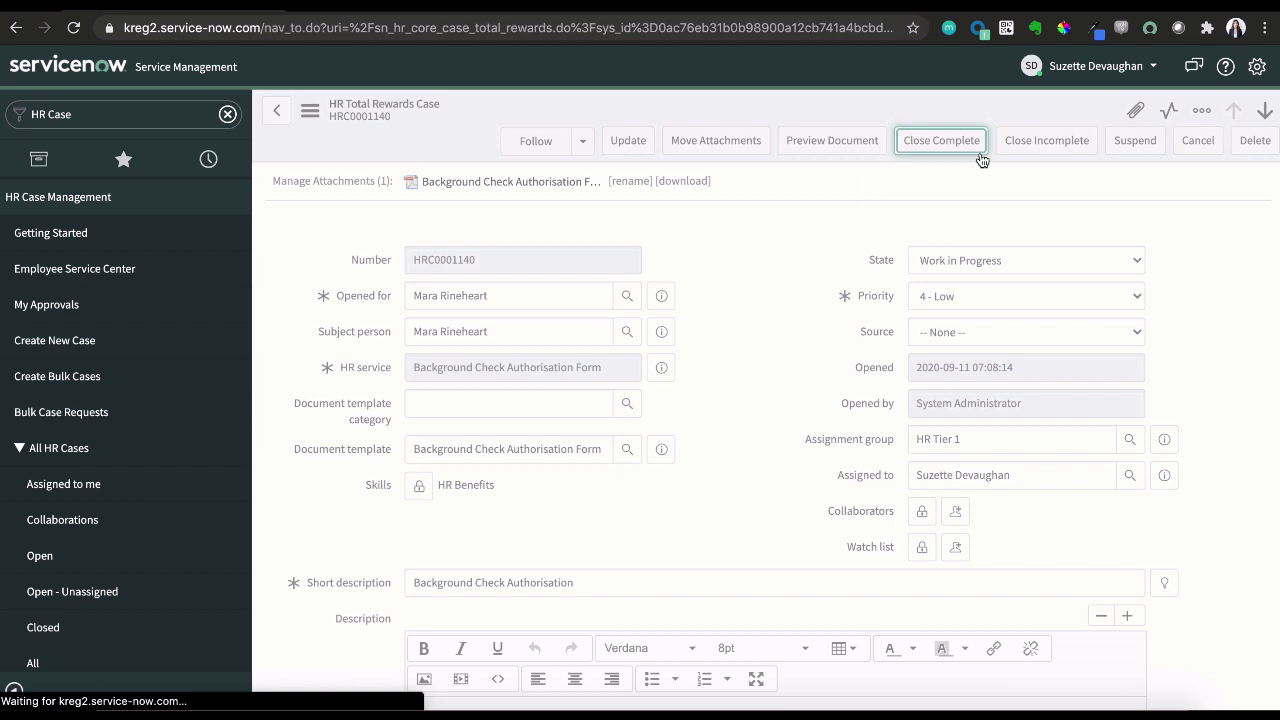